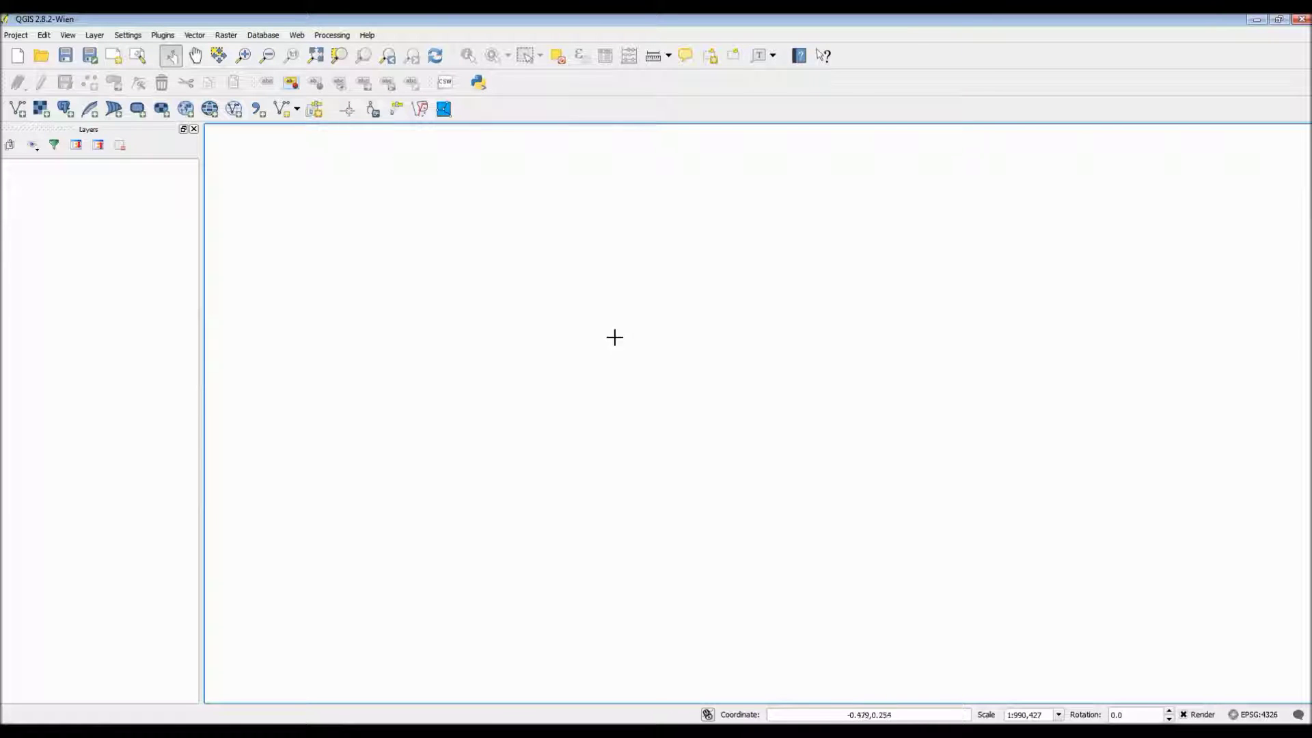
Step: Load Florida_Albers.shp from Problem > Florida_Counties as a vector layer of Florida counties
left_click(14, 119)
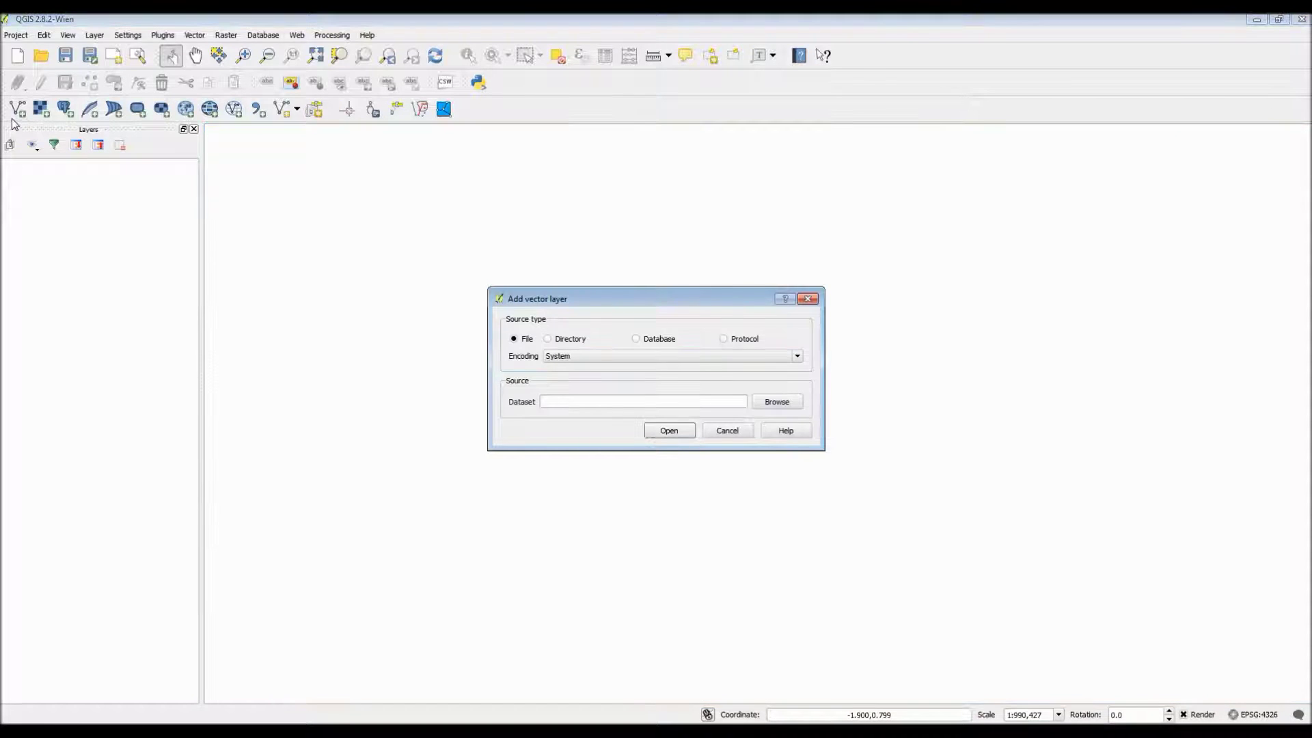
left_click(777, 409)
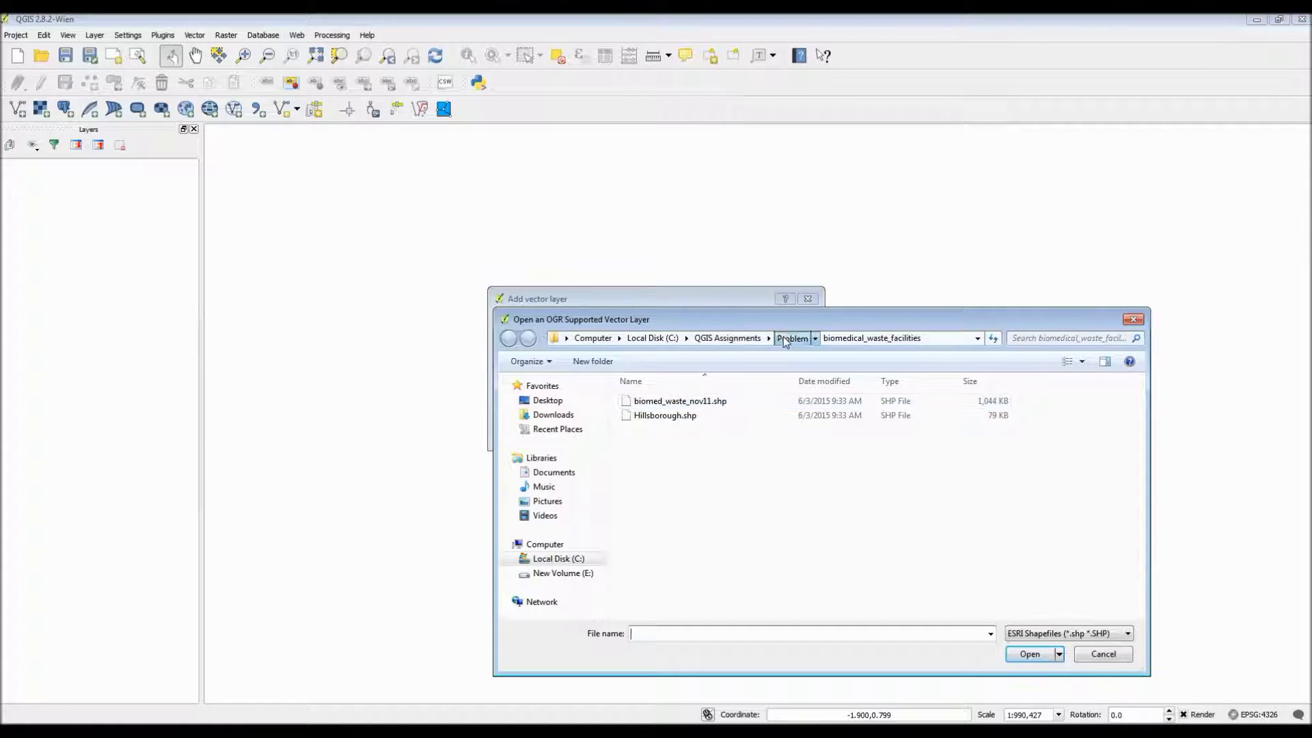
left_click(786, 339)
double_click(680, 415)
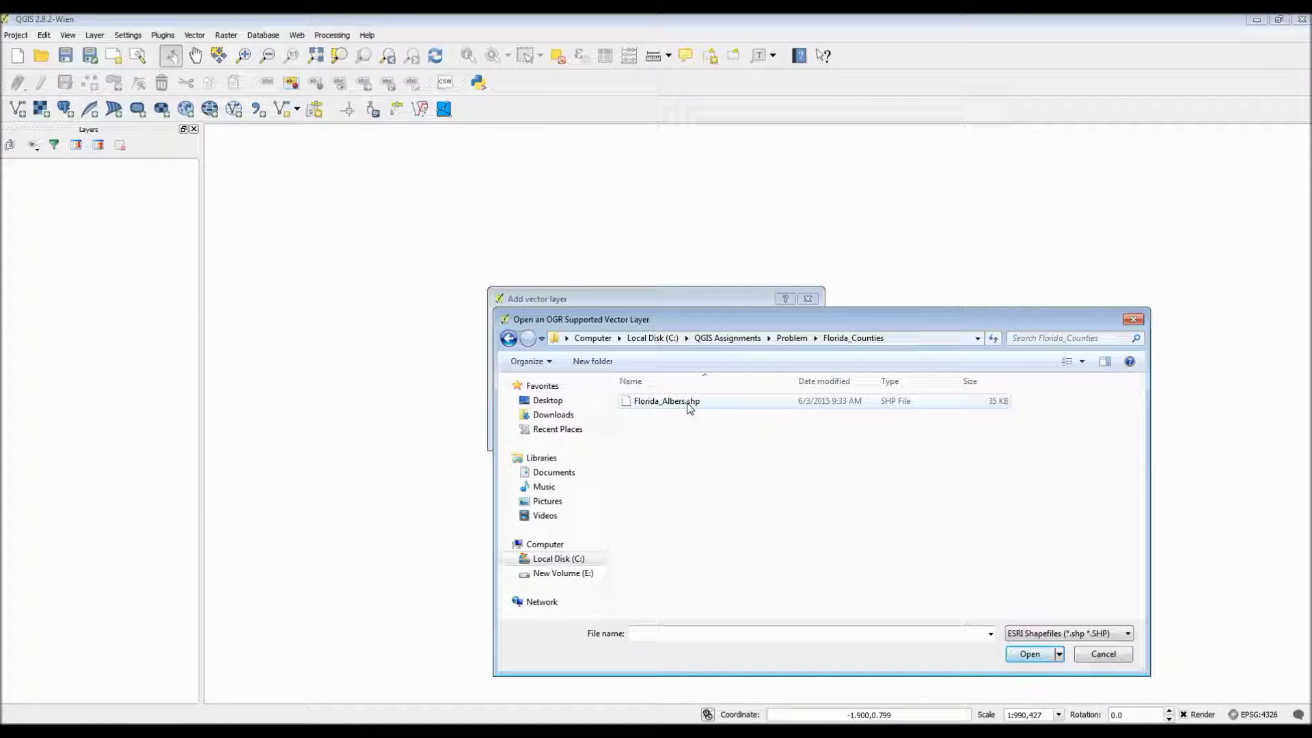
double_click(687, 403)
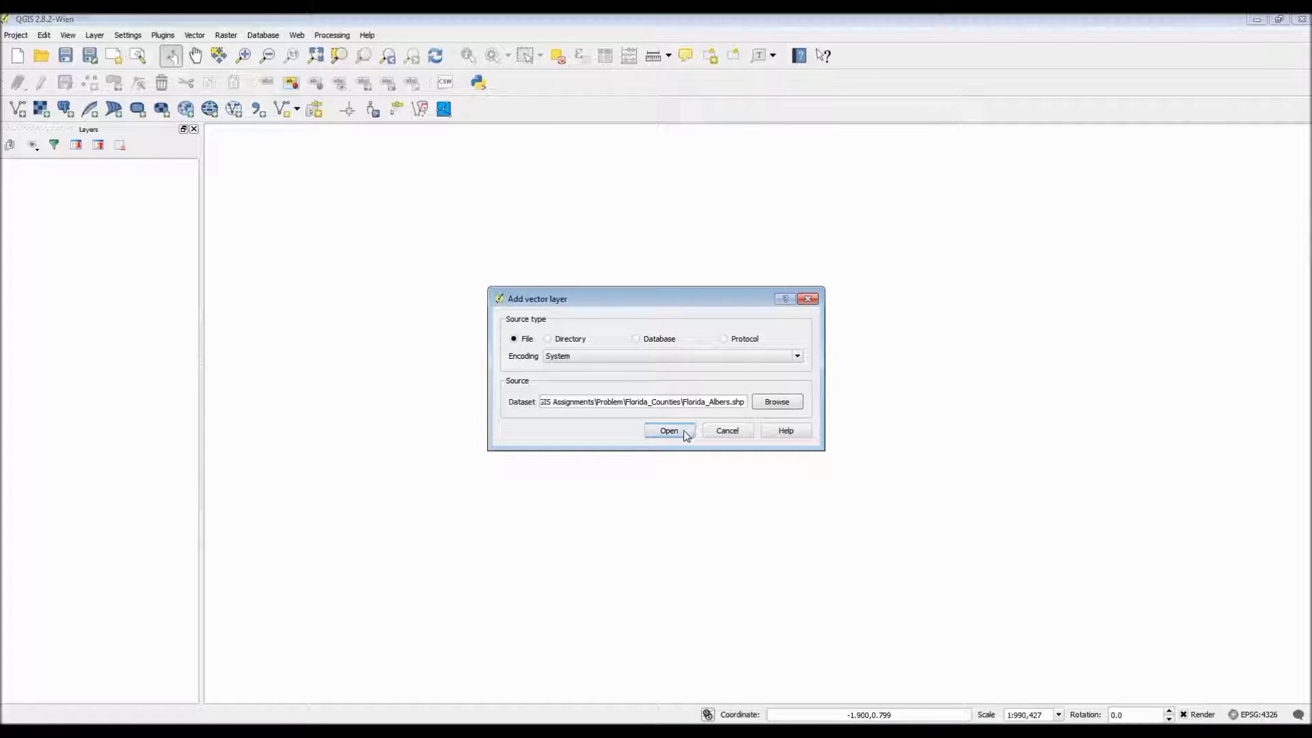
left_click(685, 433)
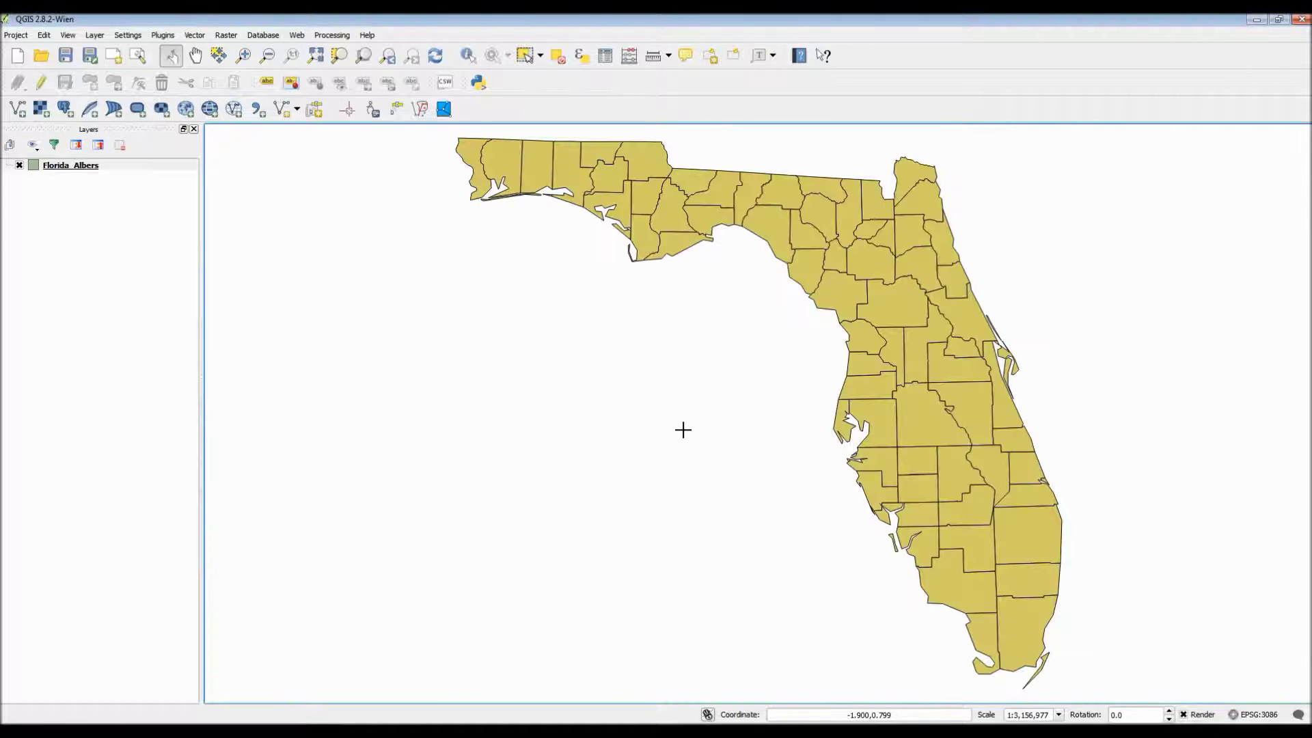
left_click(18, 111)
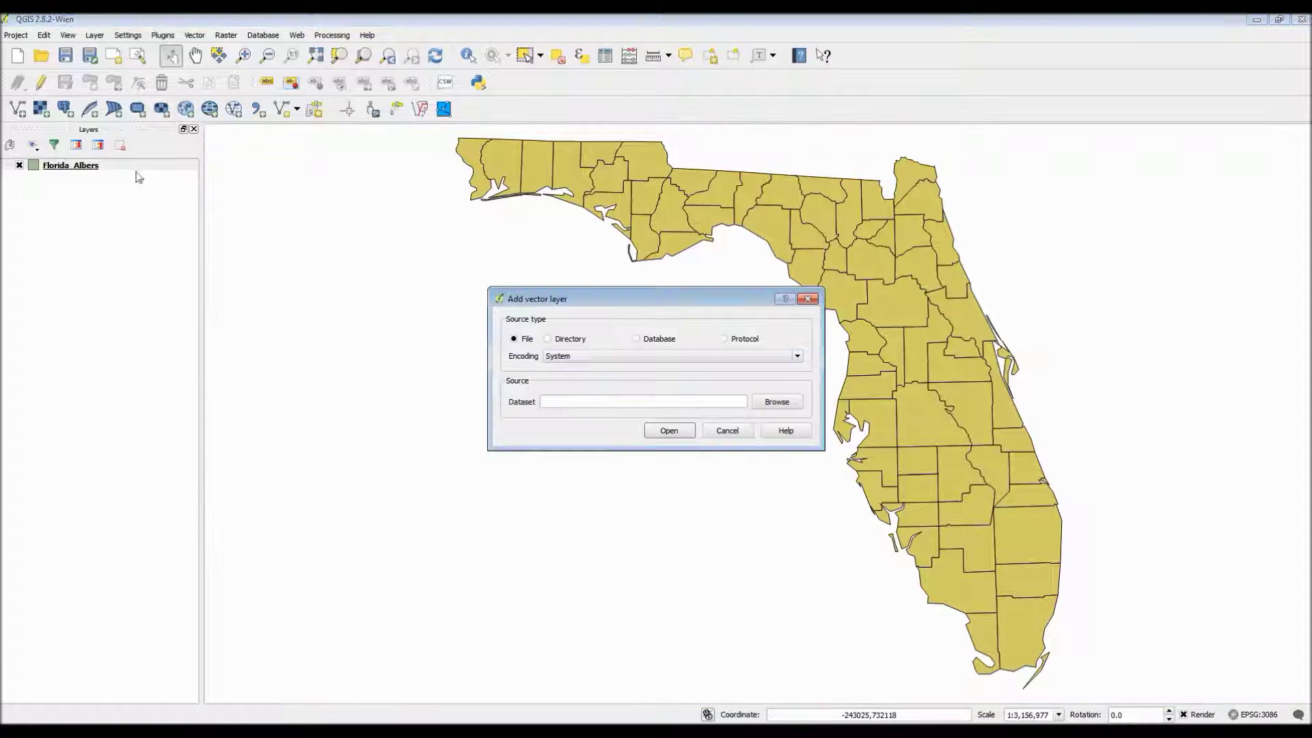
Step: Add the biomed_waste_nov11.shp point layer from the biomedical_waste_facilities folder over the counties
left_click(794, 404)
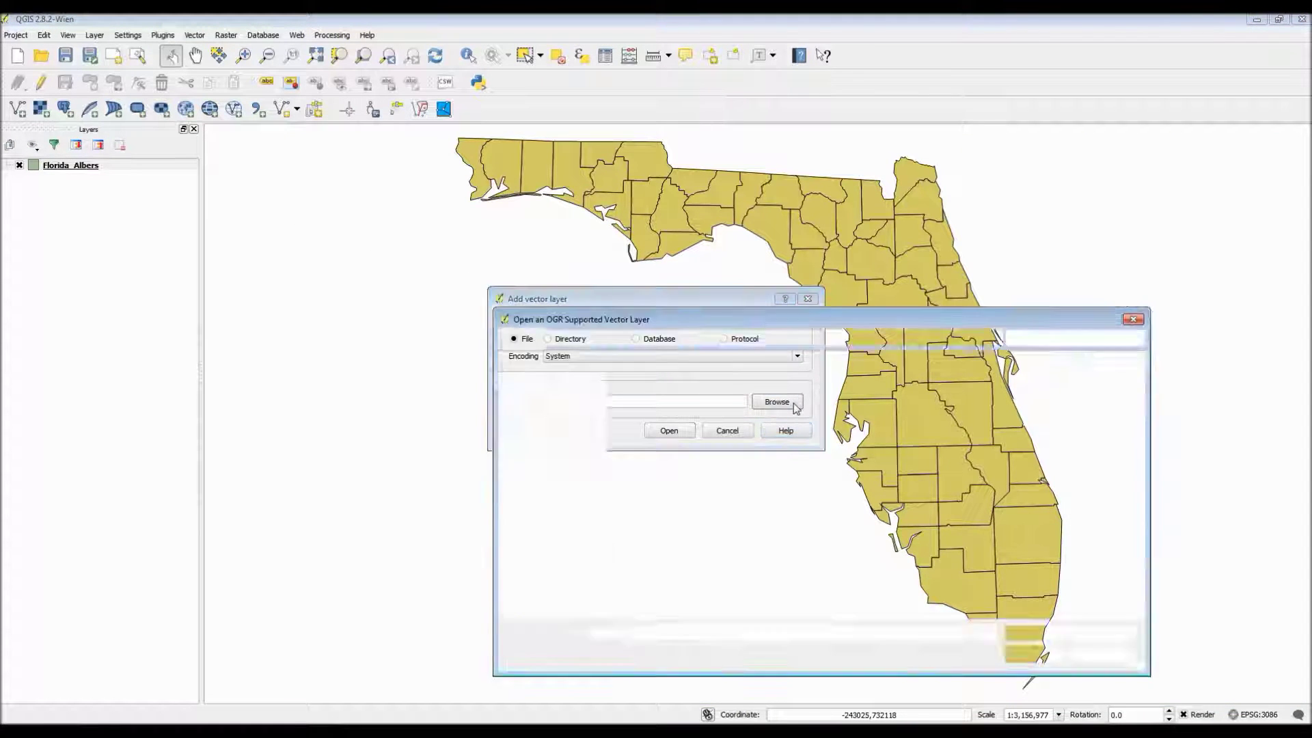
left_click(792, 337)
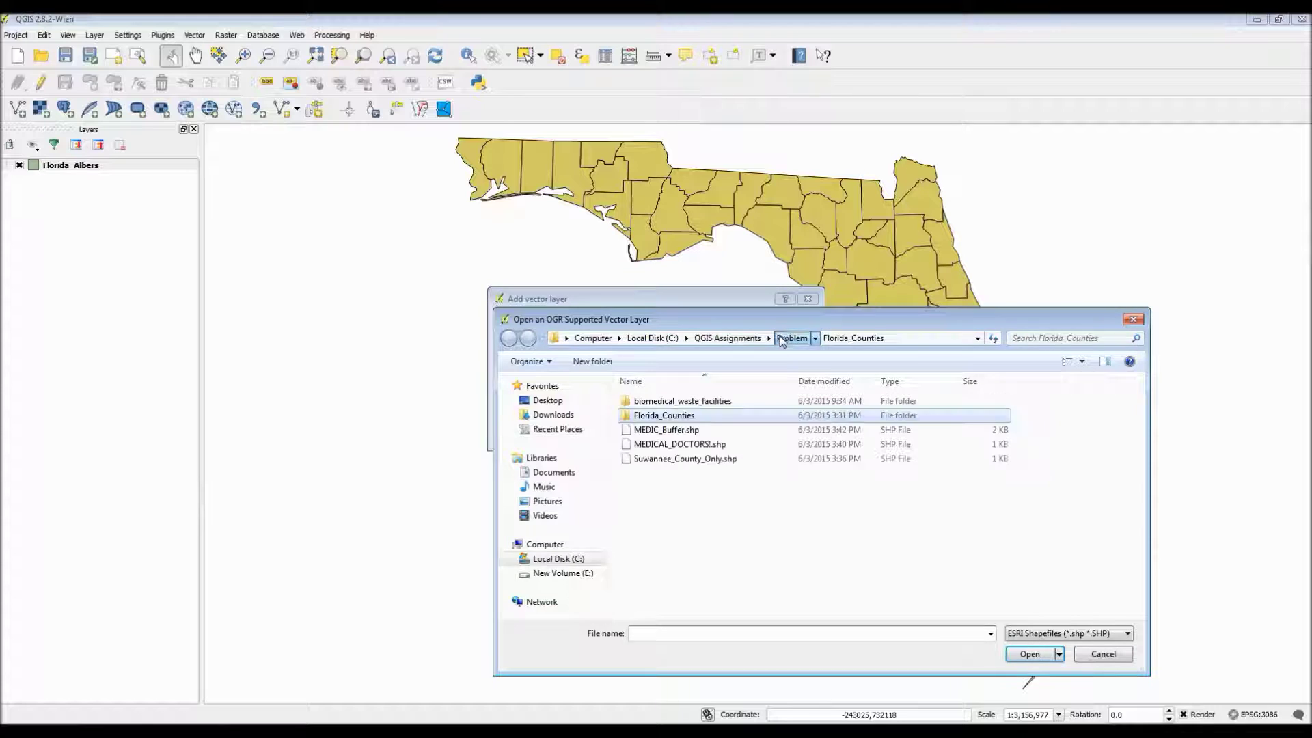
double_click(742, 401)
double_click(714, 402)
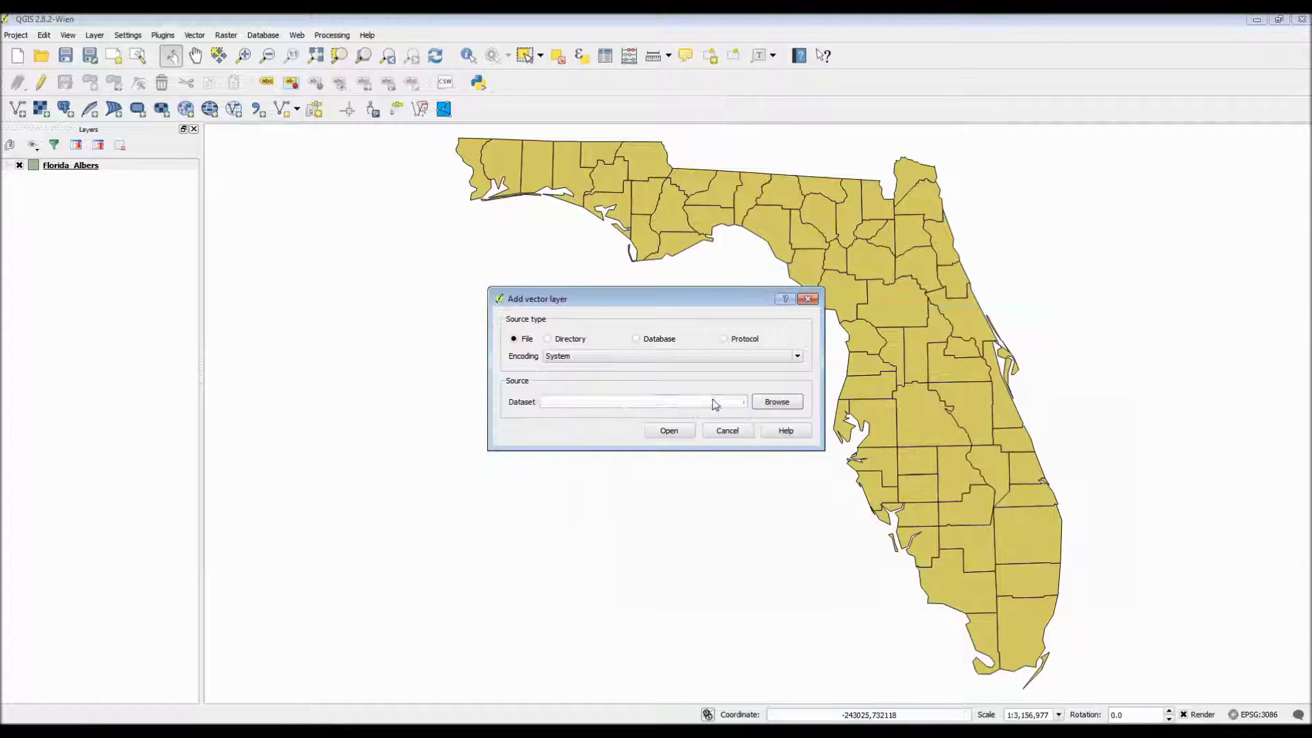
left_click(690, 430)
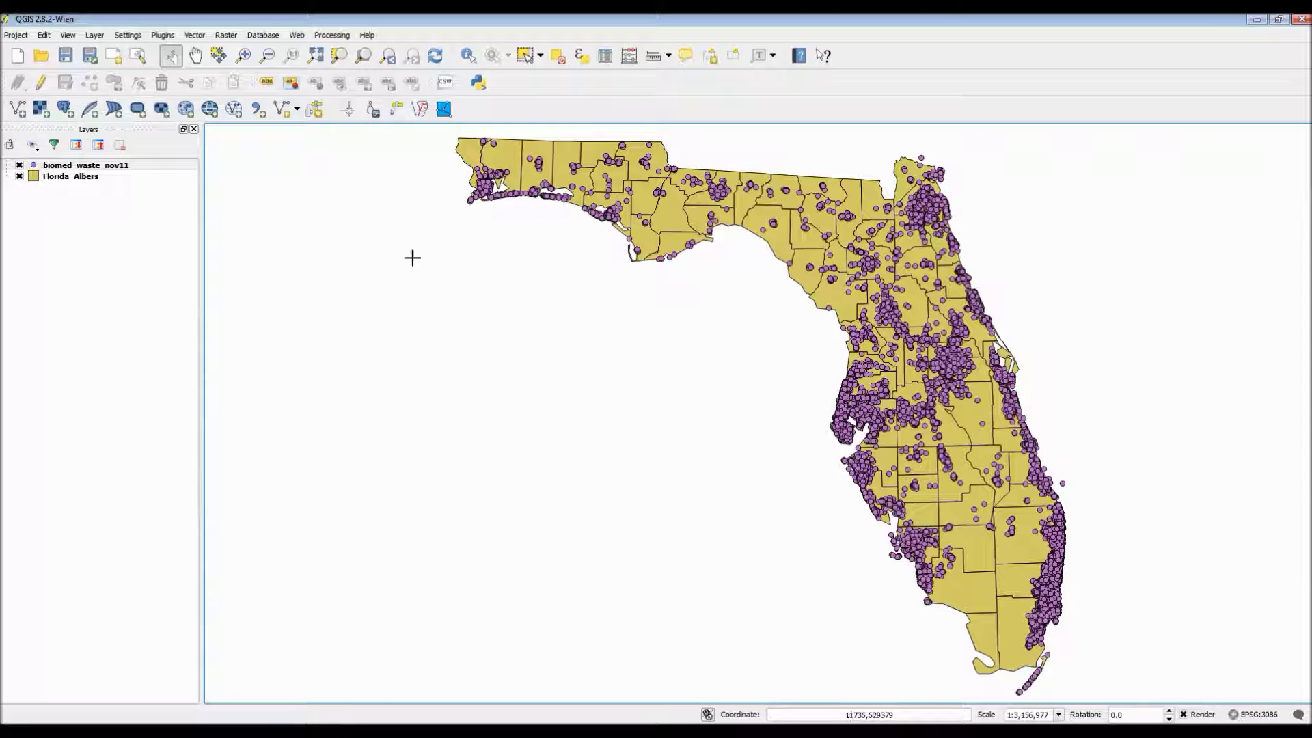
left_click(13, 37)
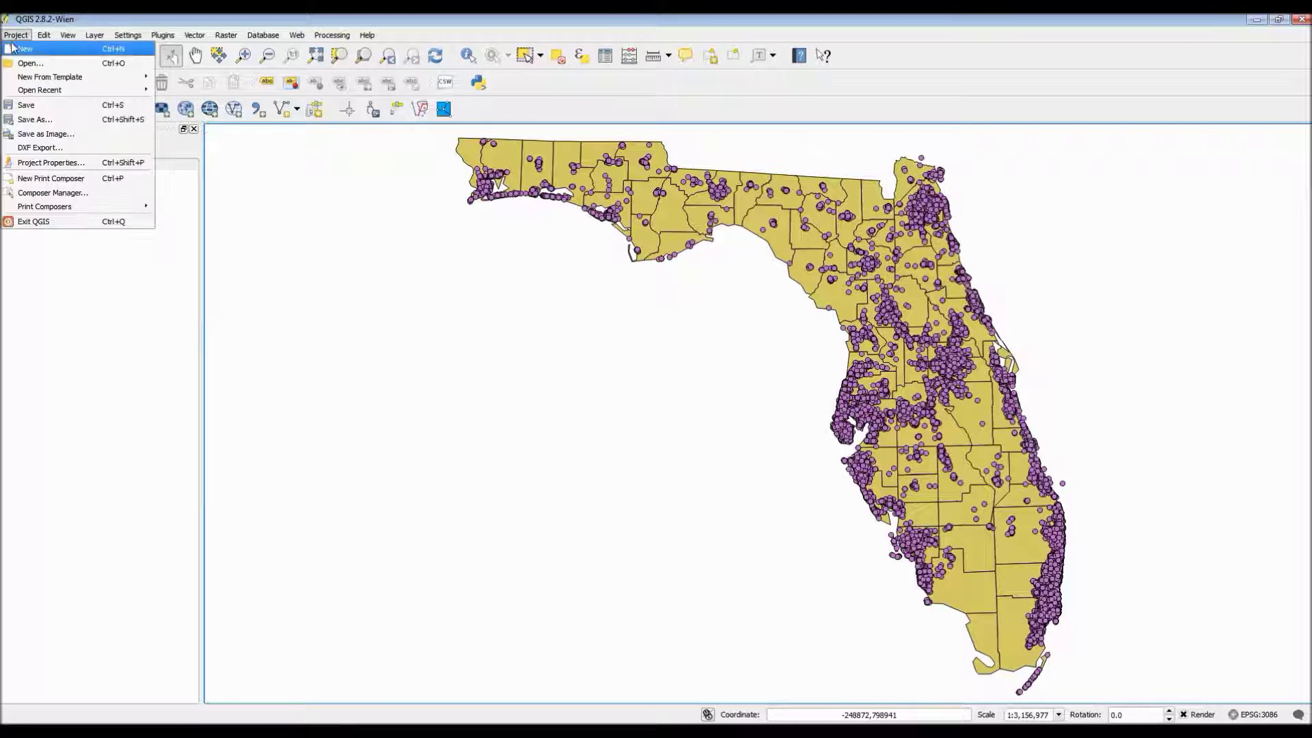
Step: Create a new print composer titled 'Biomedical Waste Faciuities - Florida' and return to the map window
left_click(131, 181)
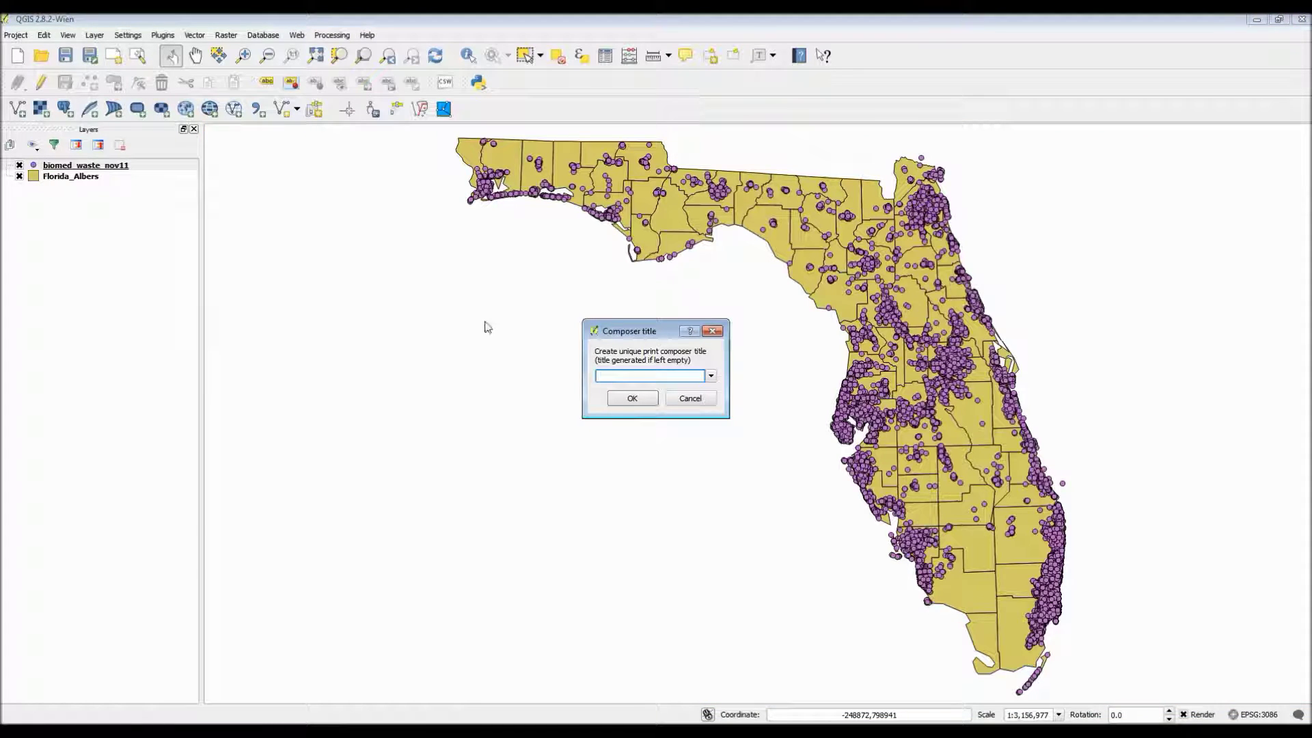
type("Biome")
type("dical Waste")
type(" Faciu")
type("ities")
type(" - Fl")
type("orida")
left_click(646, 399)
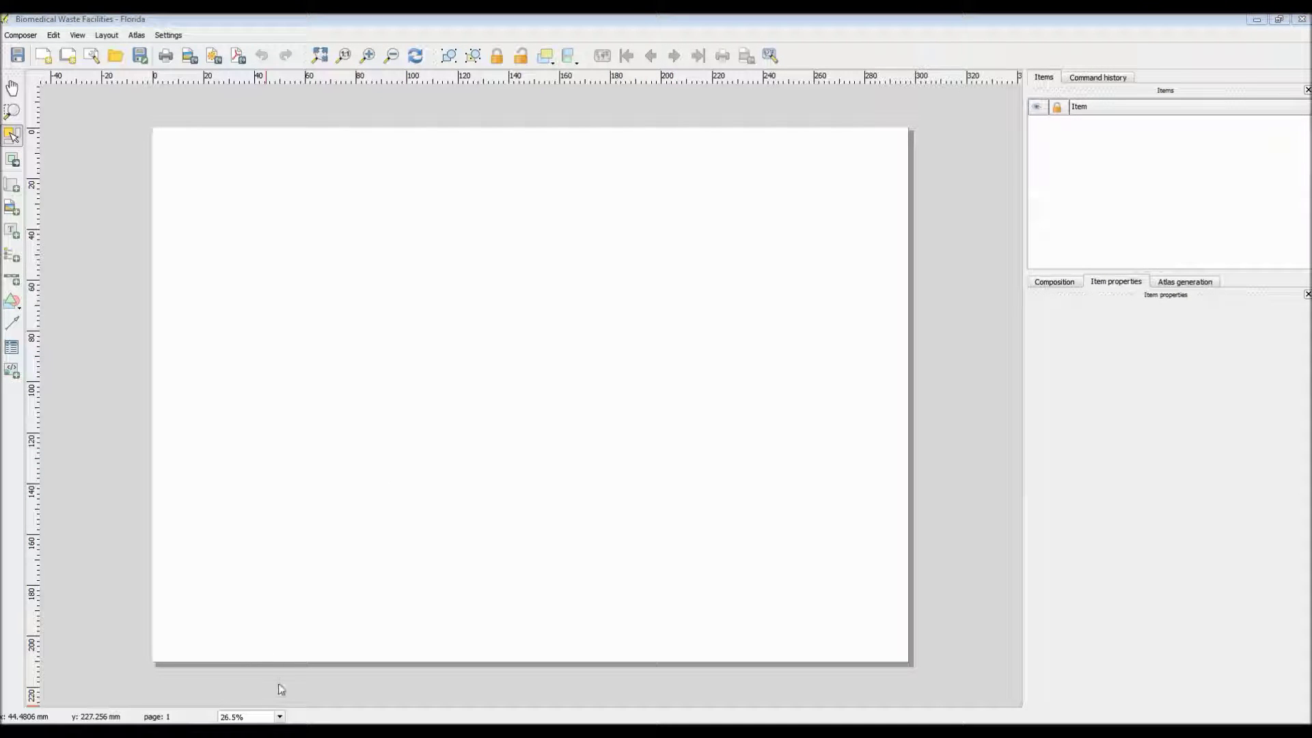
key("alt+Tab")
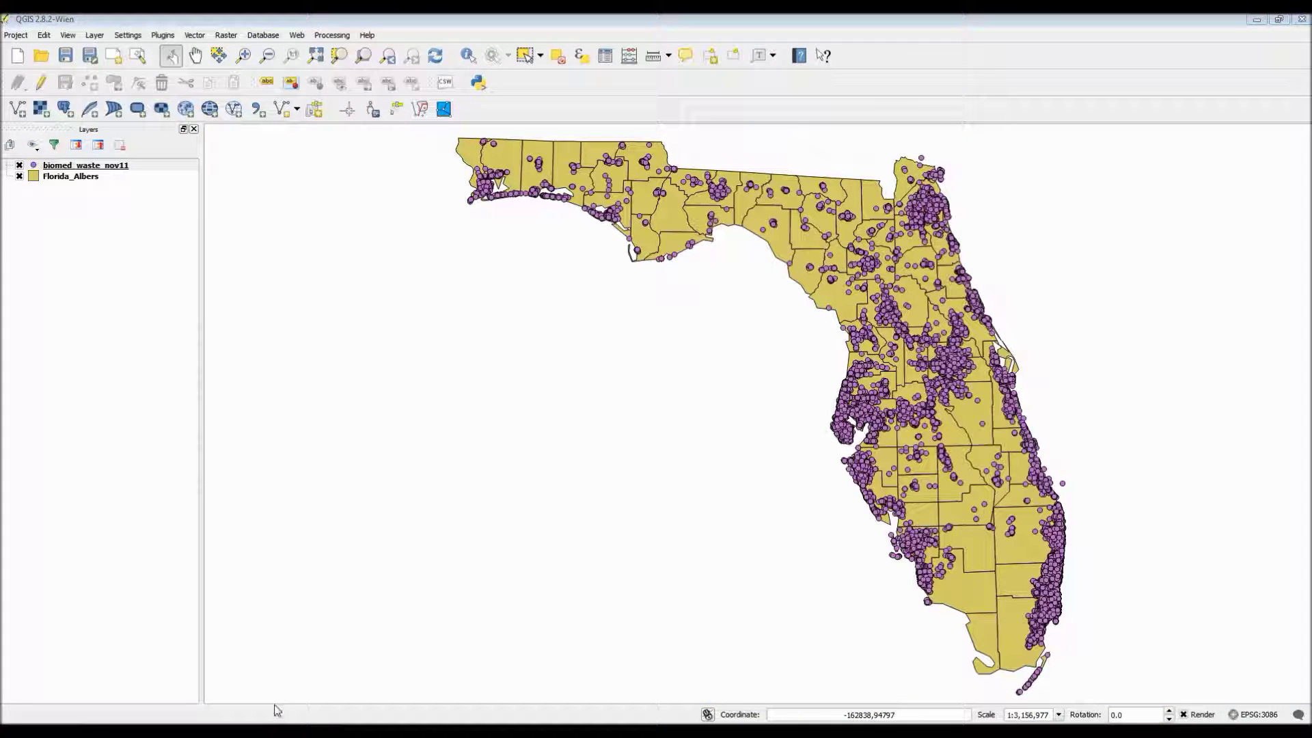
key("alt+Tab")
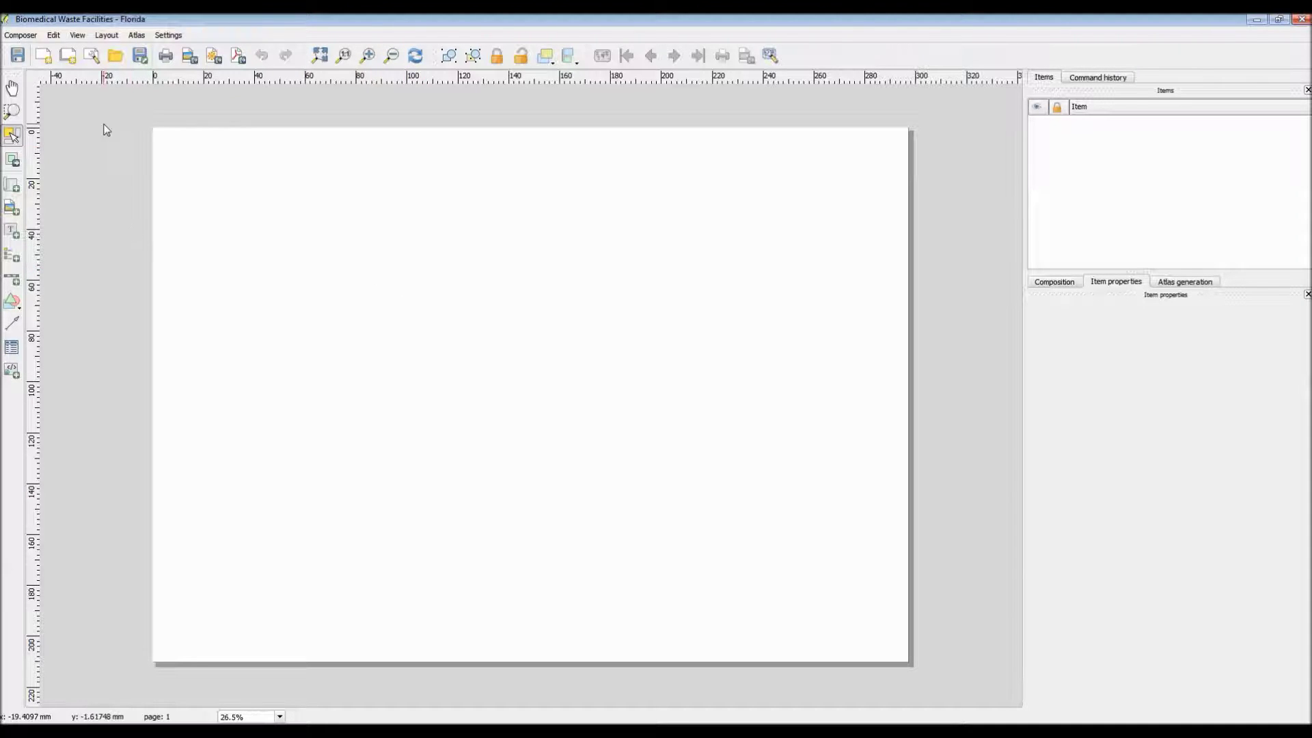
left_click(24, 35)
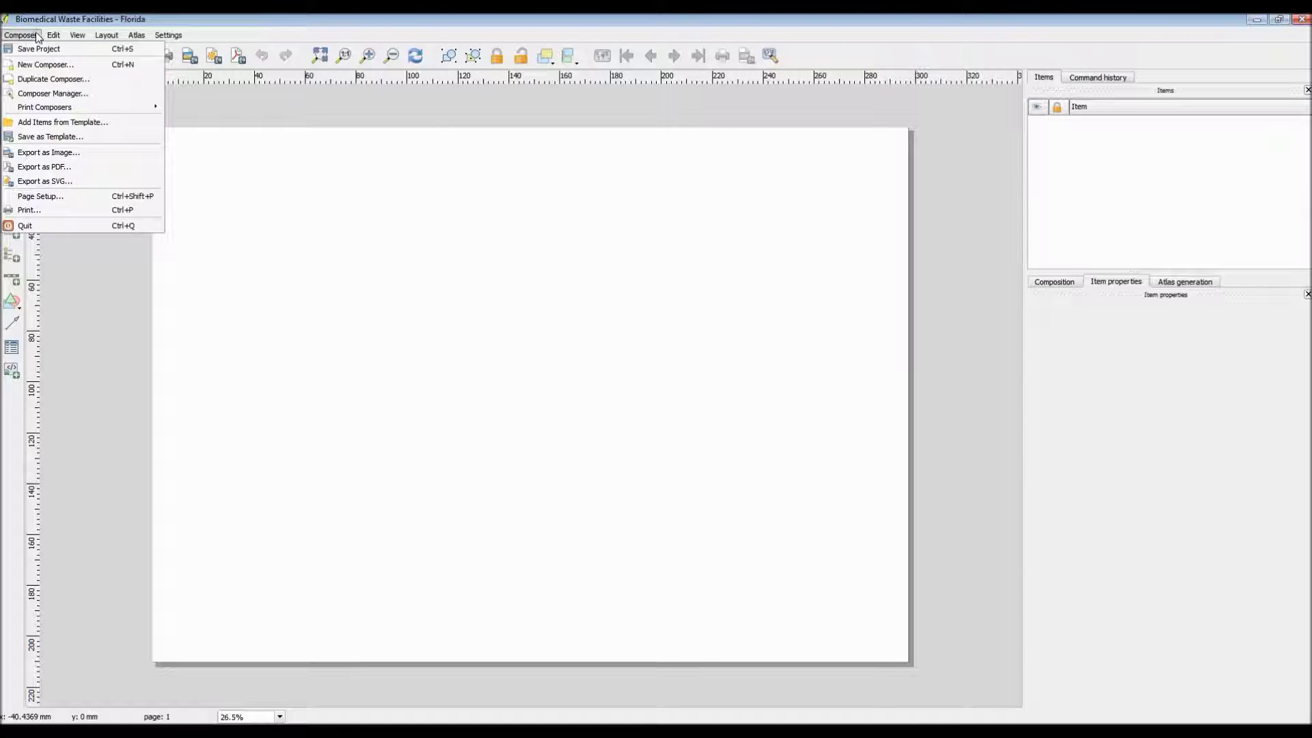
mouse_move(53, 38)
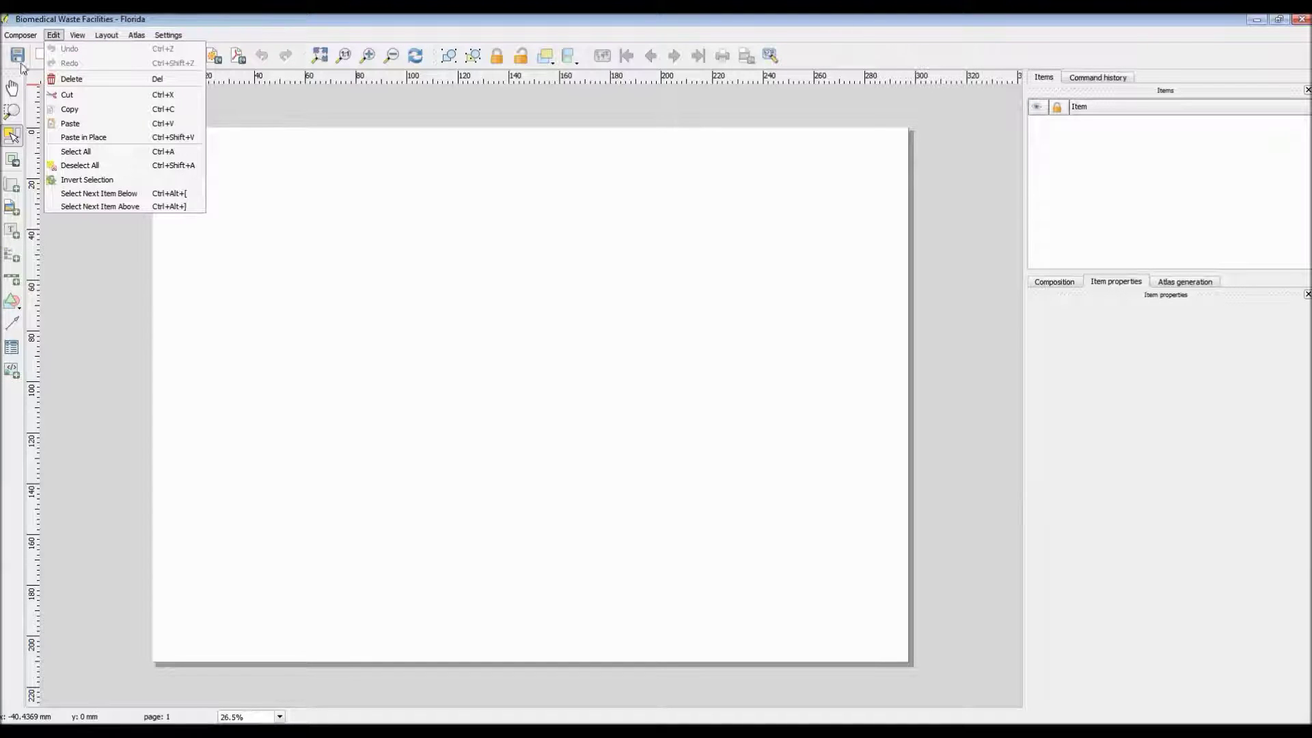
key("Escape")
key("ctrl+s")
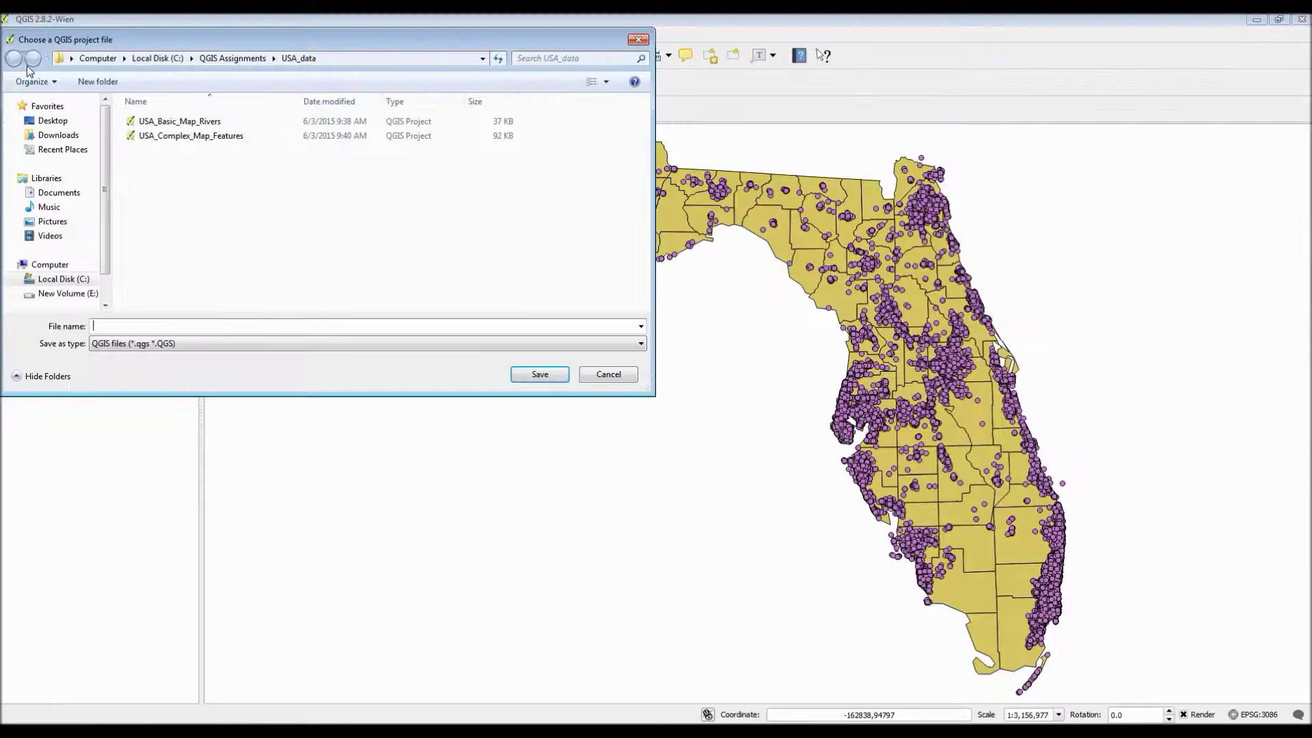
left_click(639, 41)
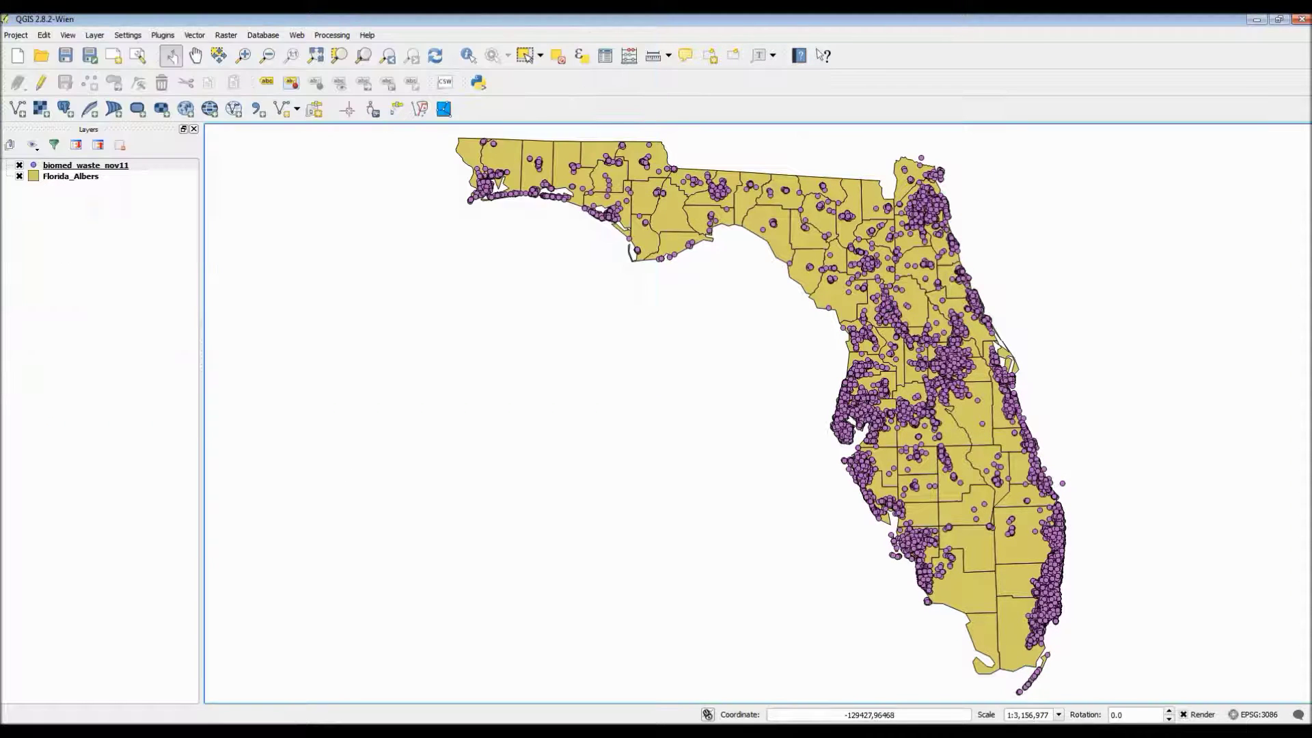
left_click(290, 723)
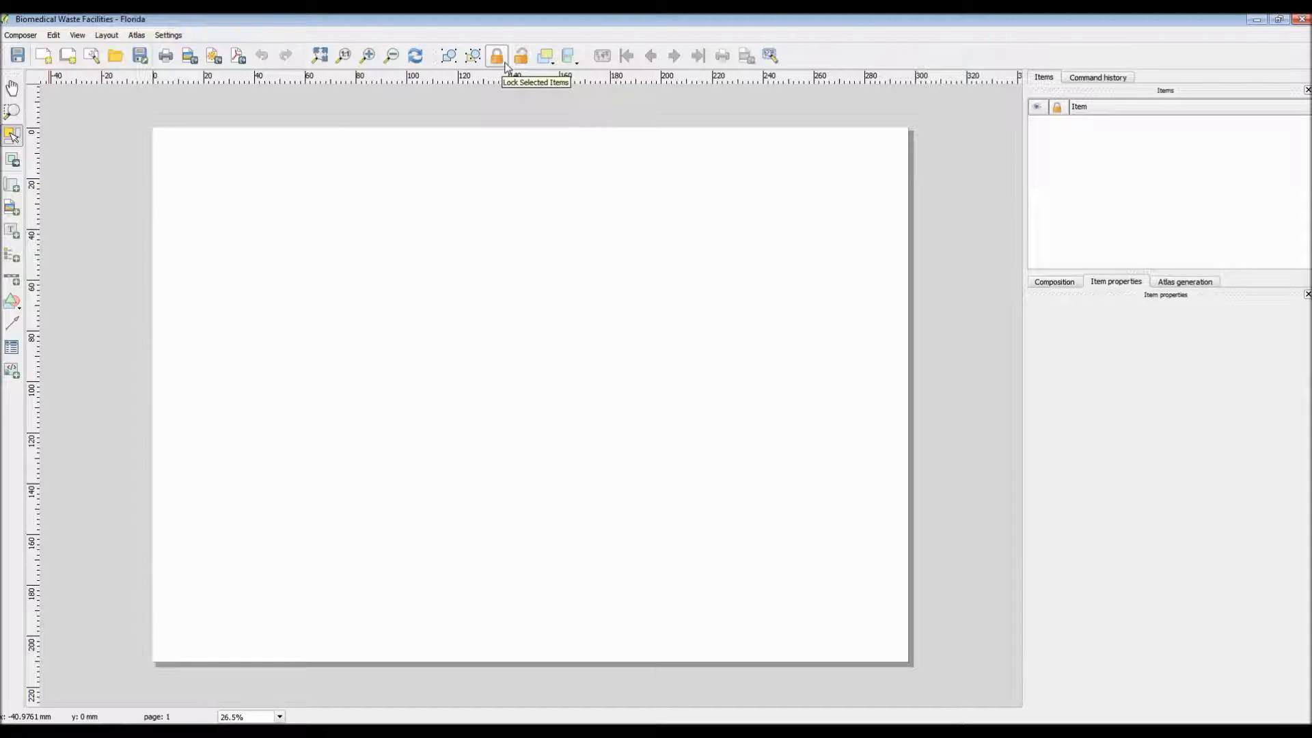
left_click(552, 65)
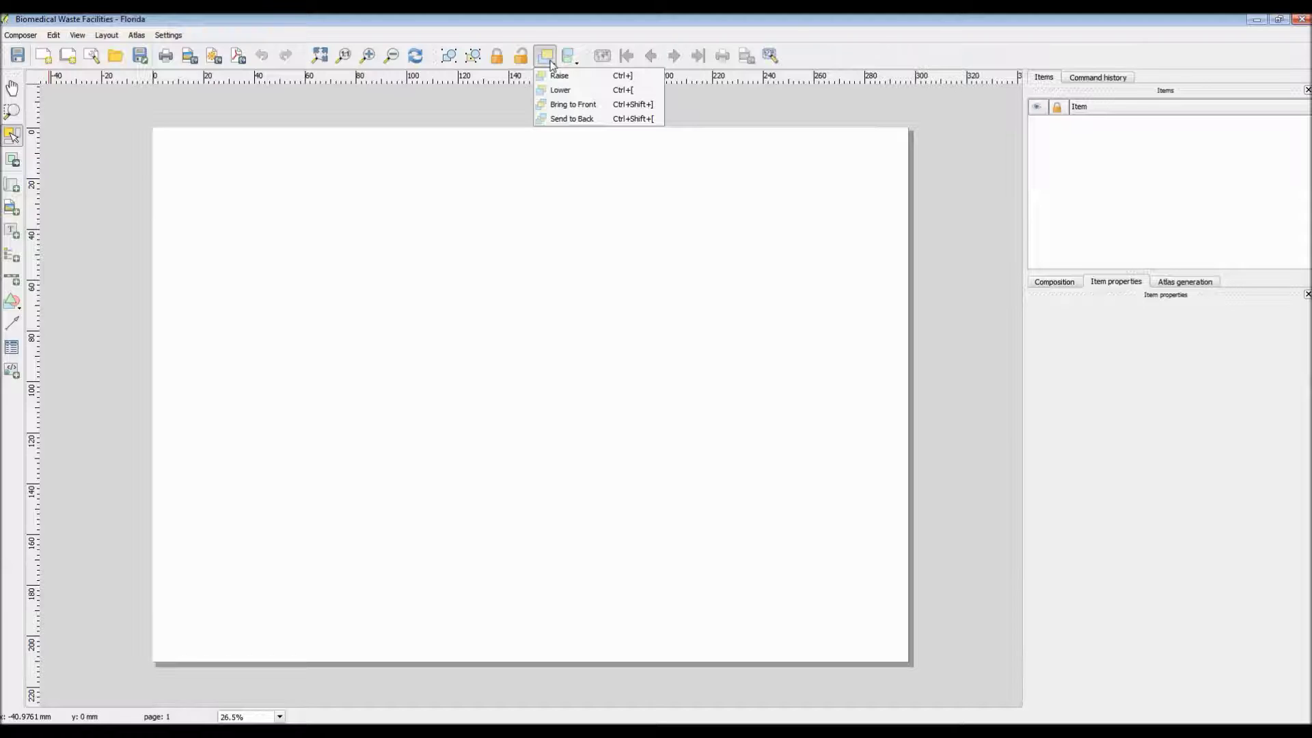
left_click(553, 65)
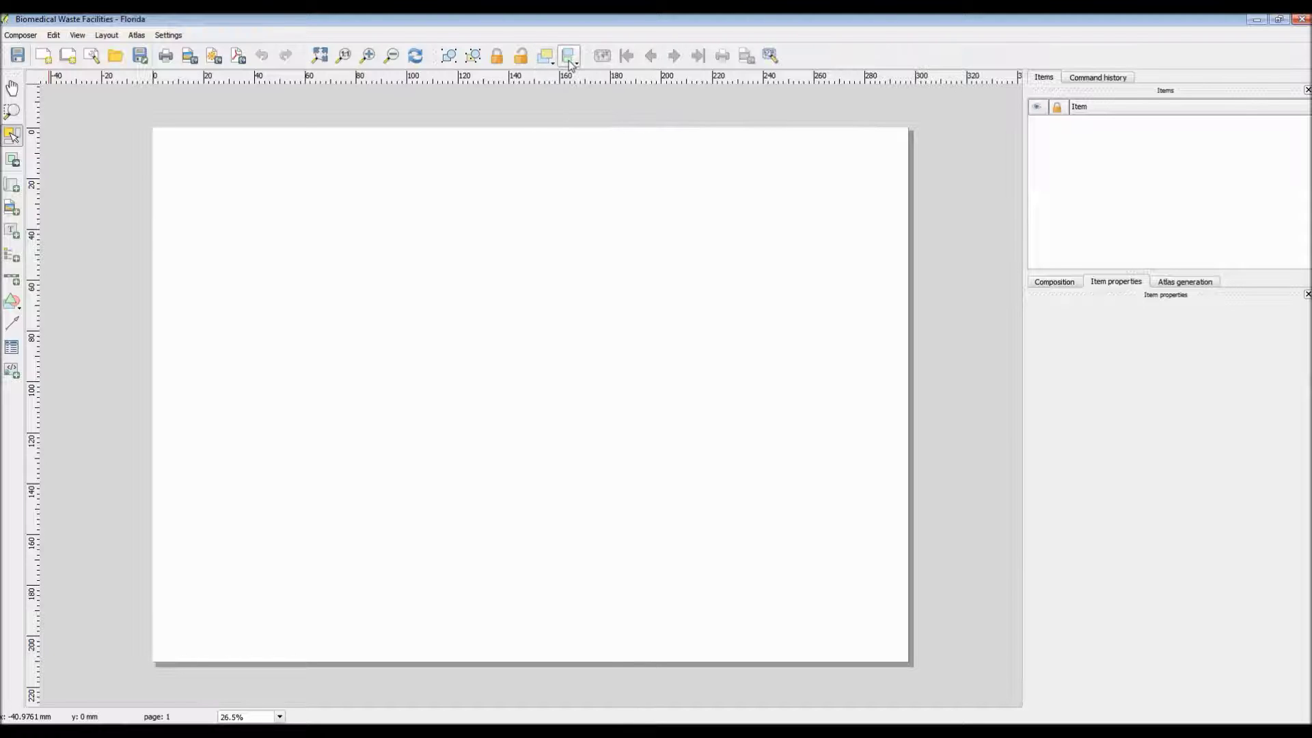
left_click(571, 65)
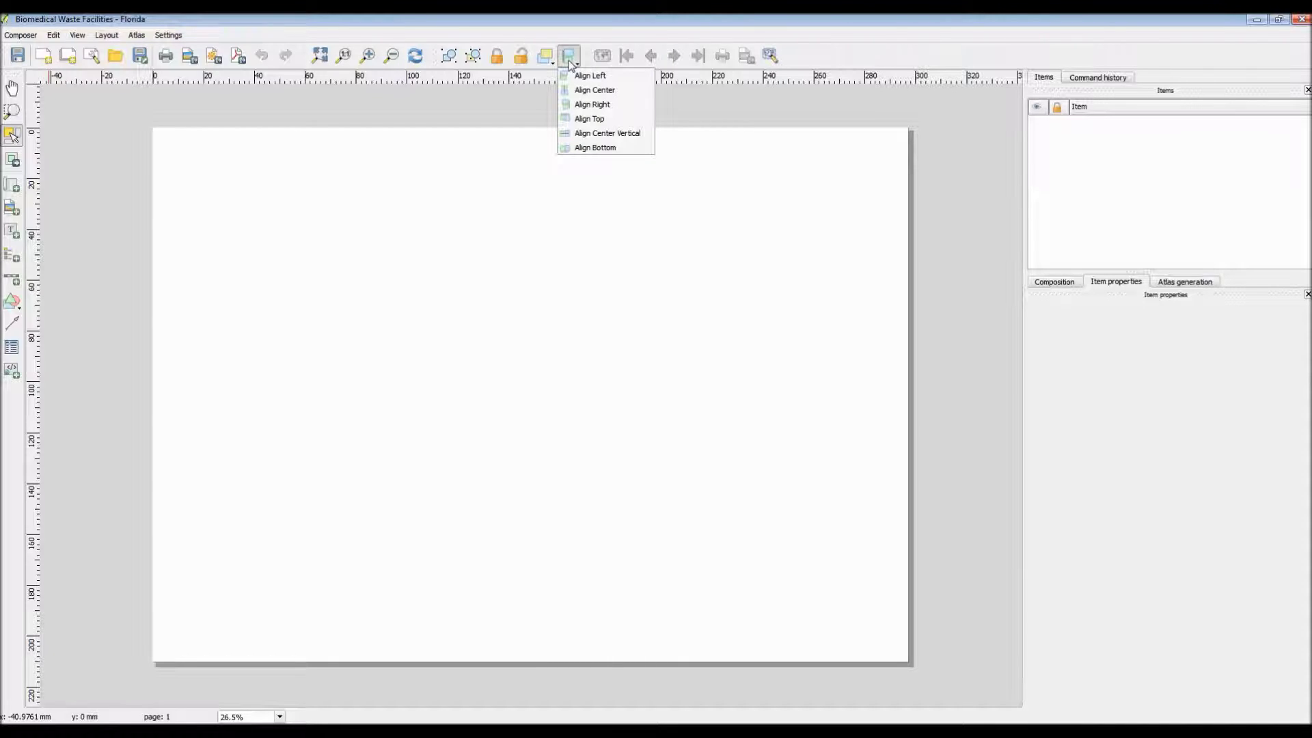
left_click(570, 64)
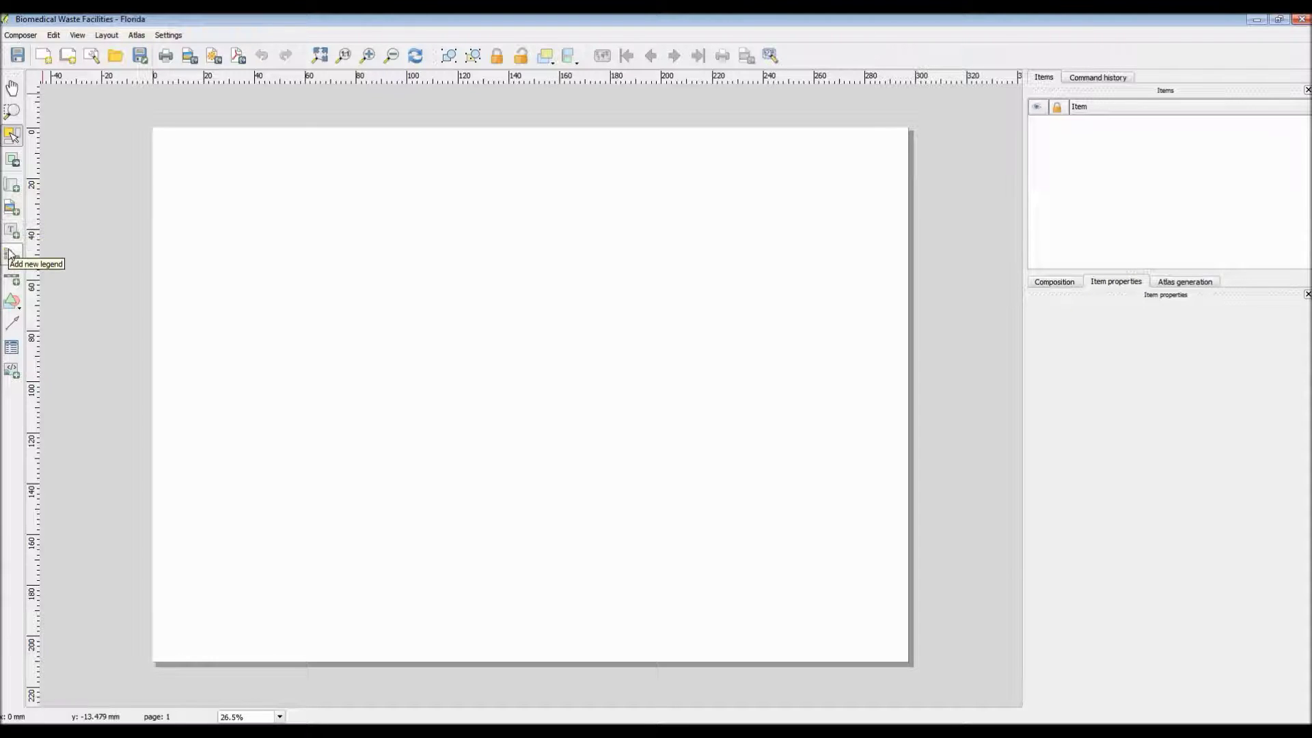
Step: Glance at the shape tools without adding one, then show the atlas generation settings
left_click(17, 305)
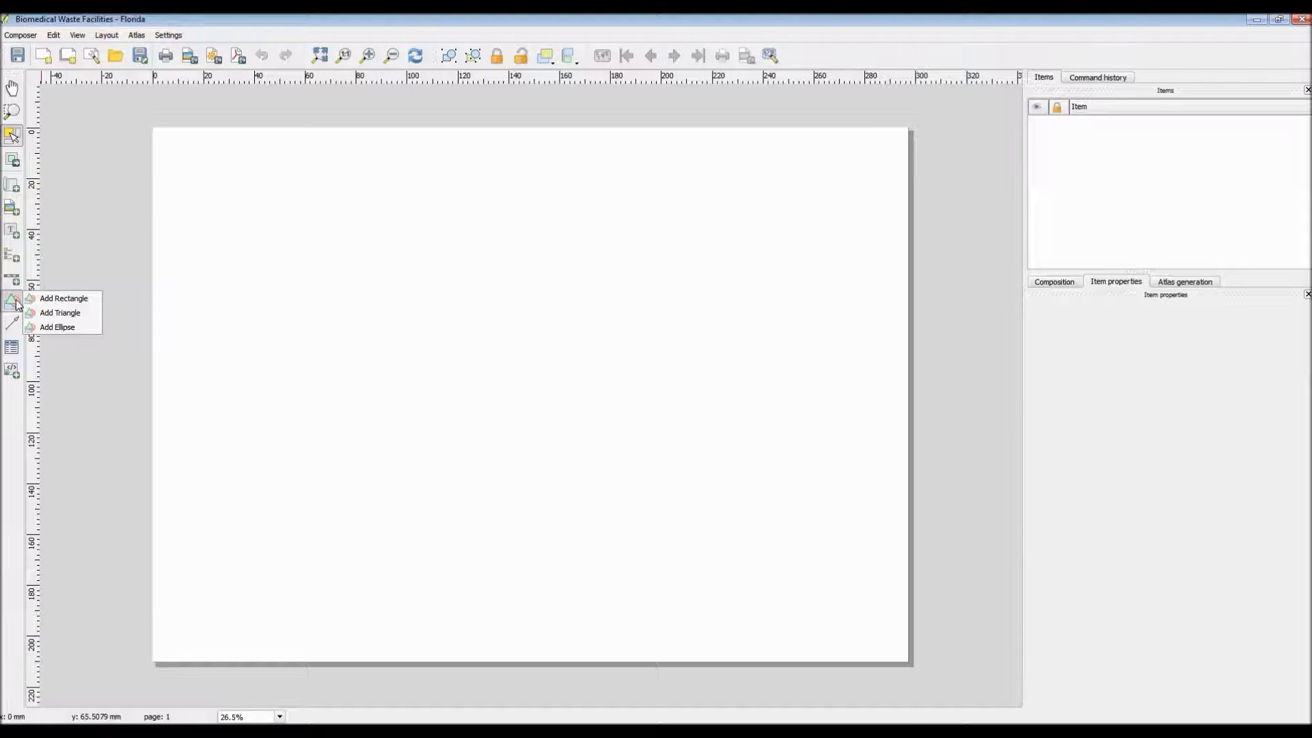
left_click(16, 321)
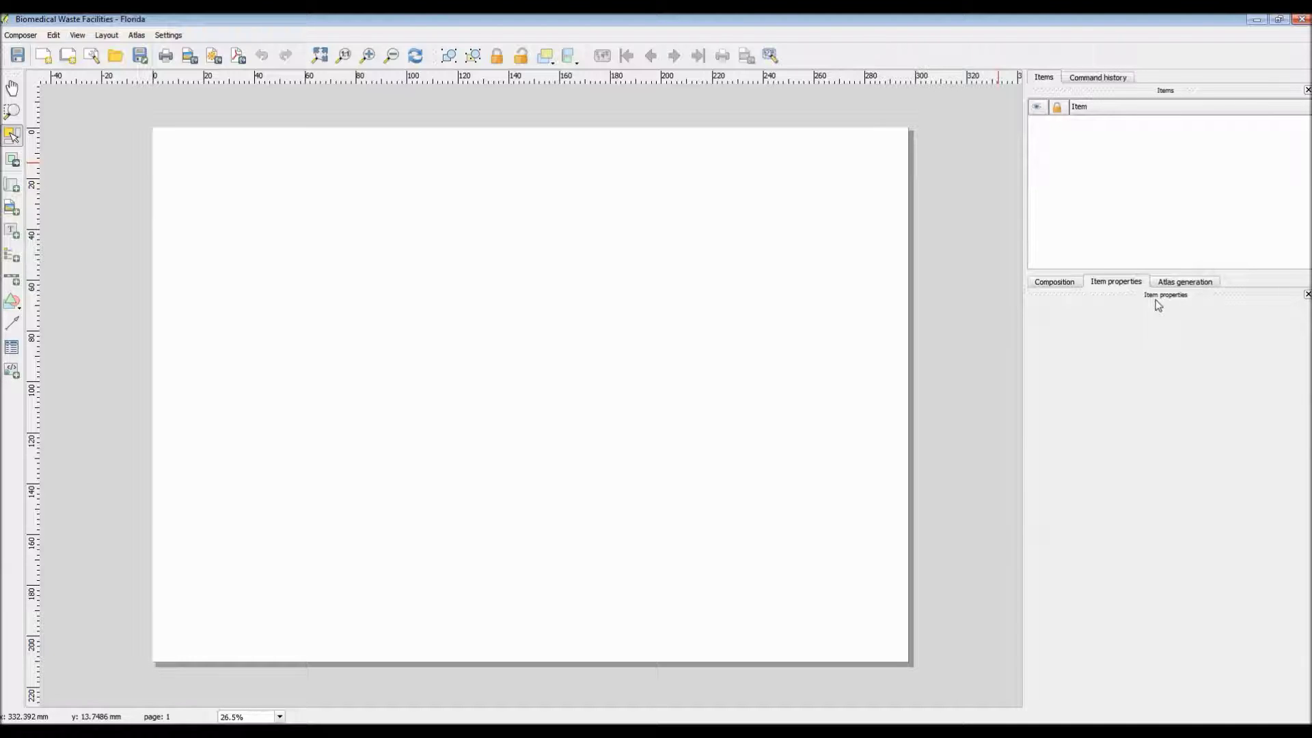
left_click(1182, 287)
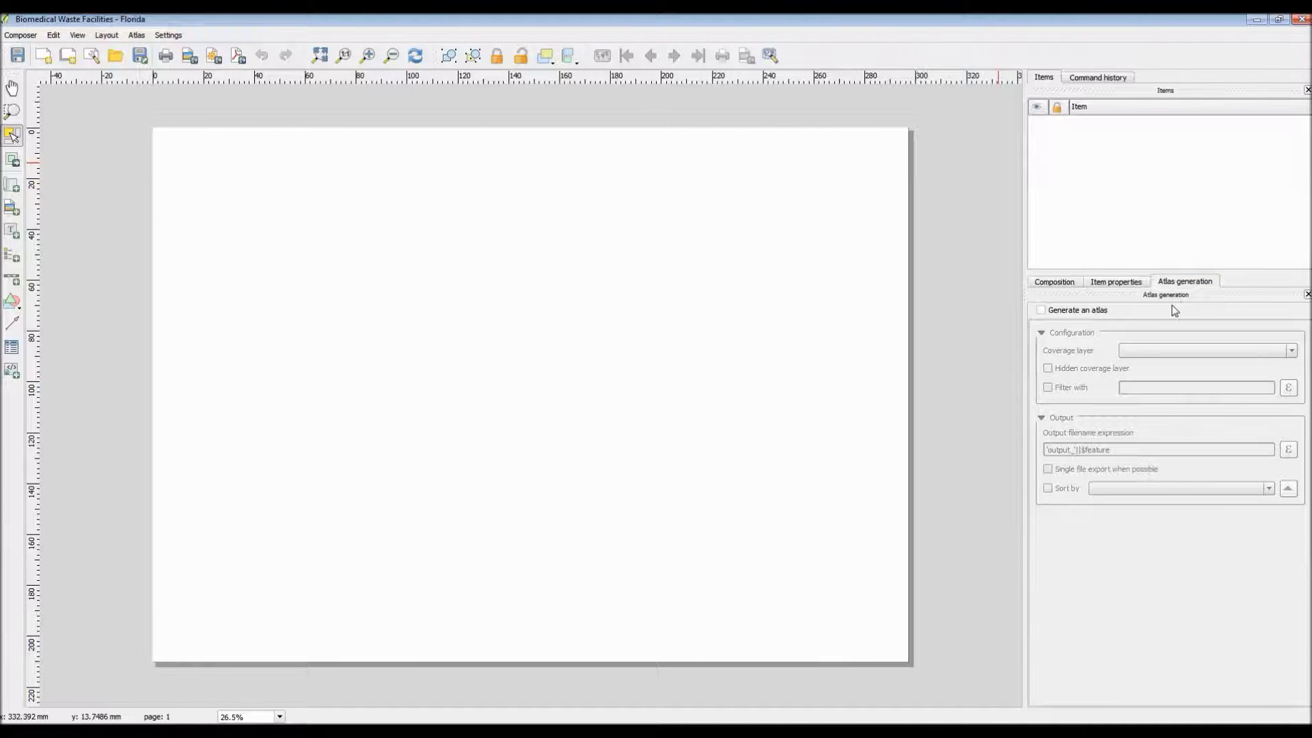
Step: Try the A0 and B3 paper presets, then set the page back to A4 (210x297 mm)
left_click(1073, 286)
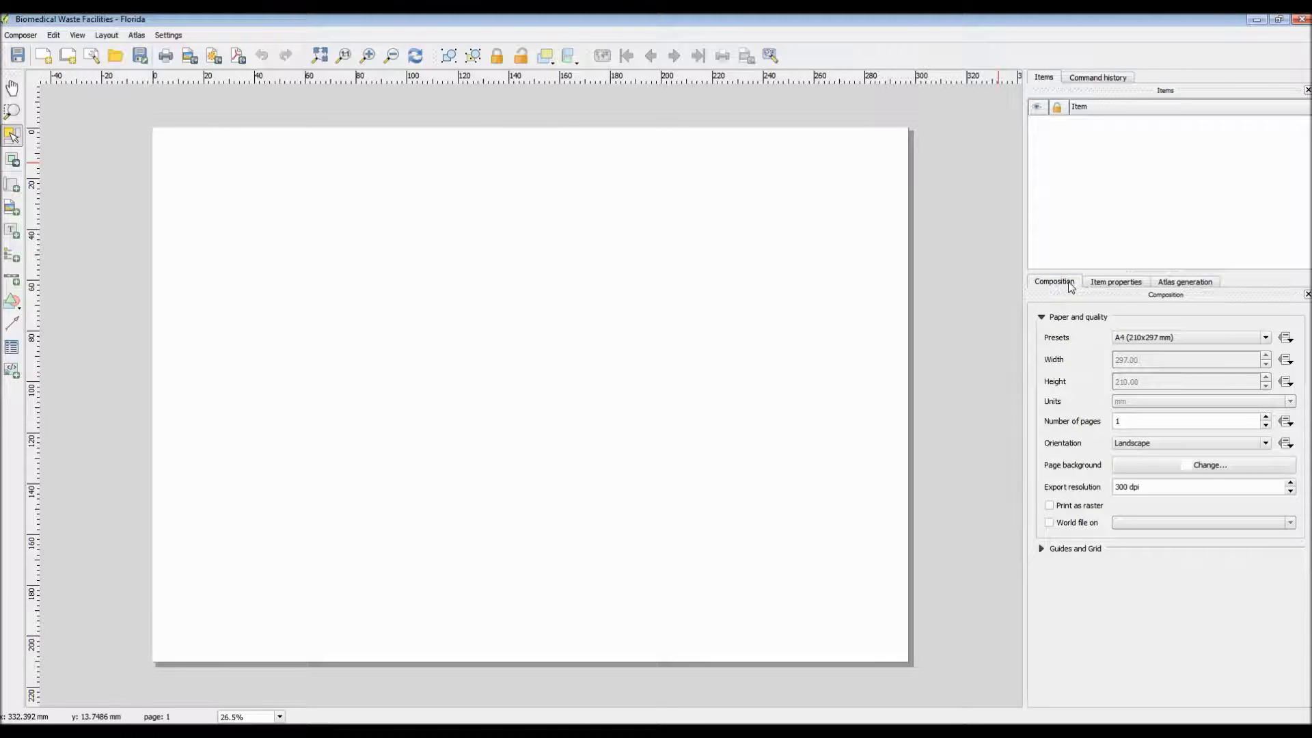
left_click(1267, 338)
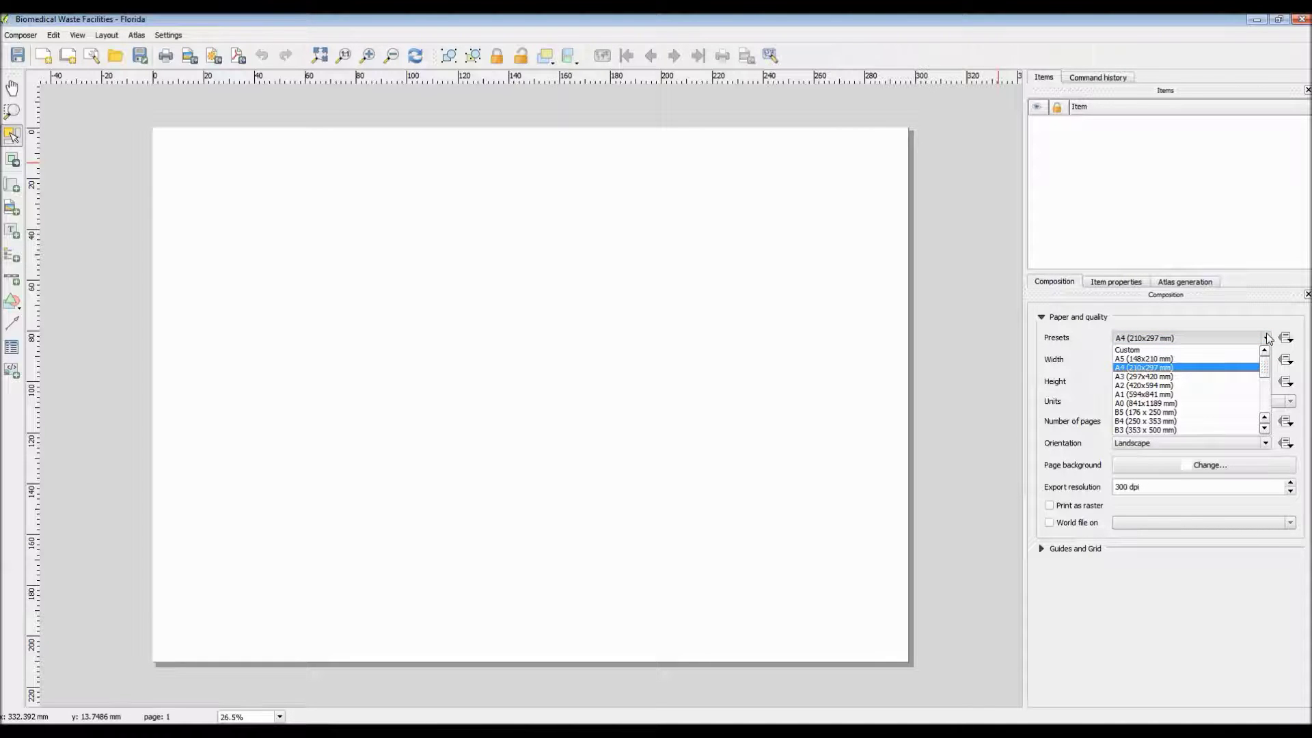
left_click(1177, 404)
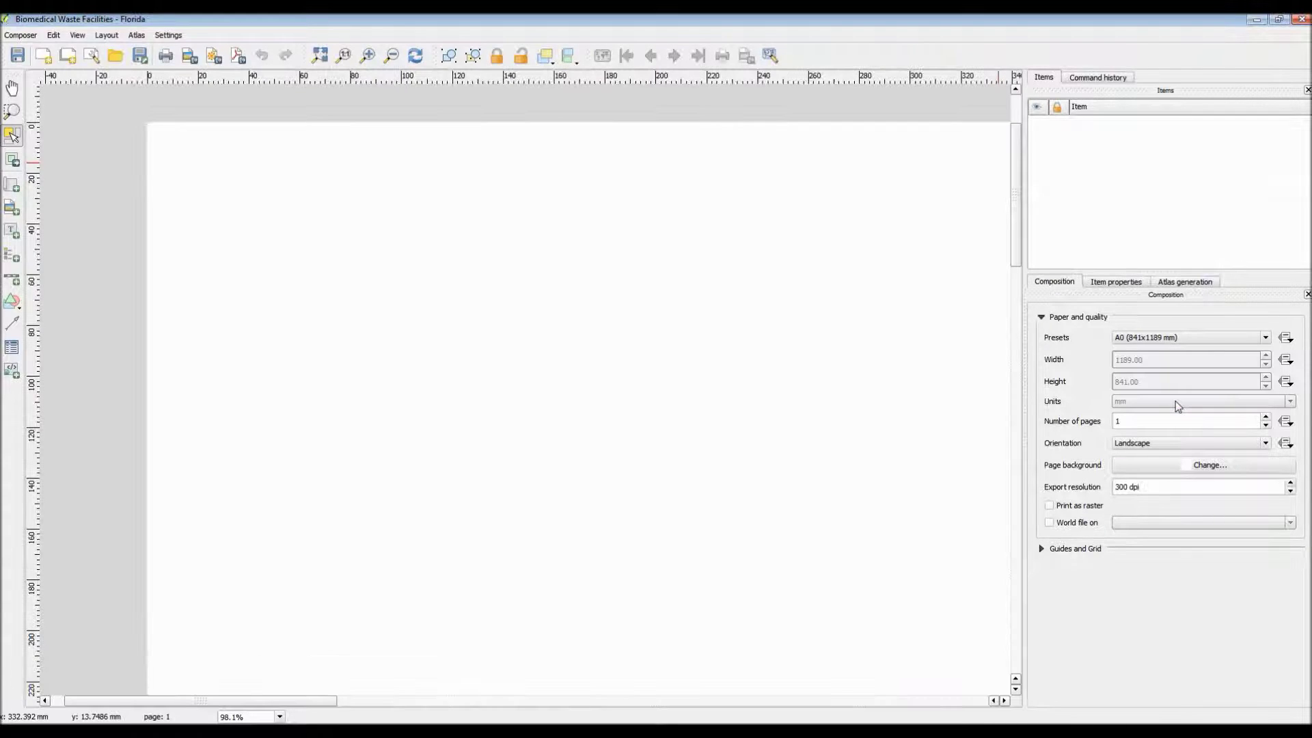
left_click(1166, 338)
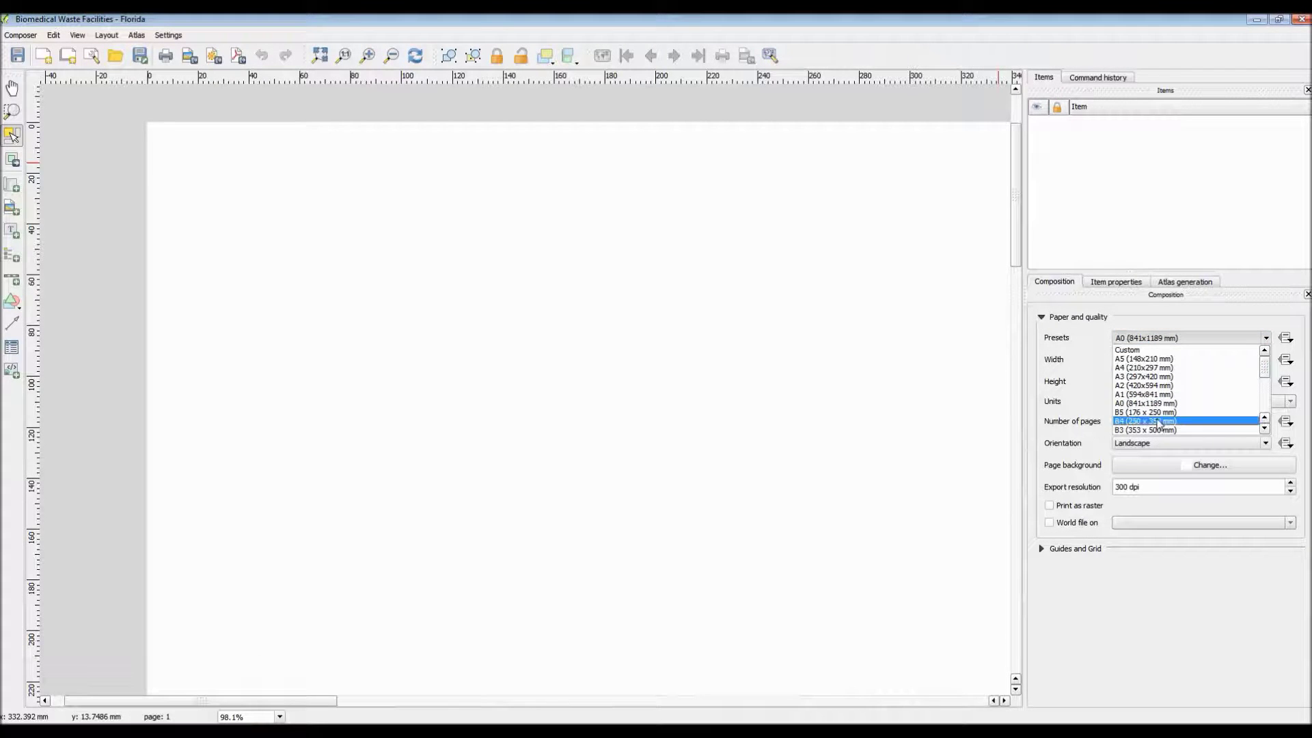
left_click(1159, 430)
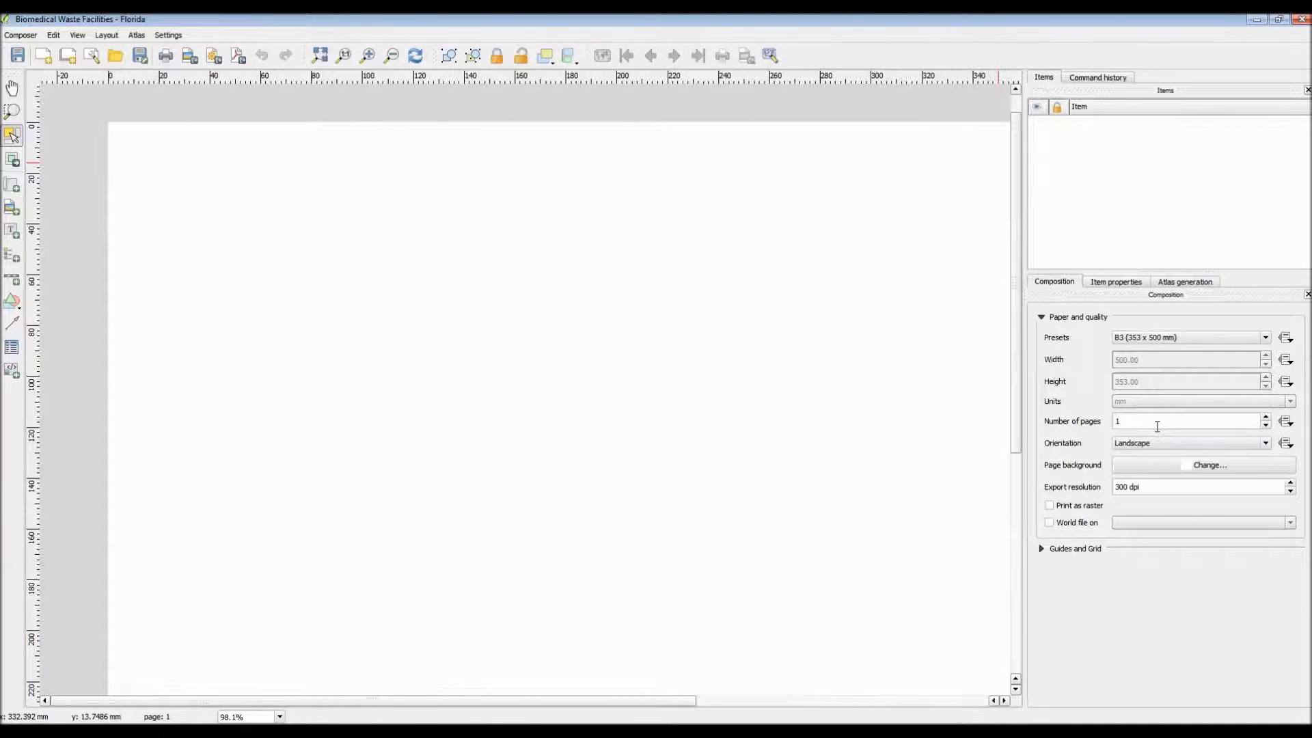
left_click(1160, 339)
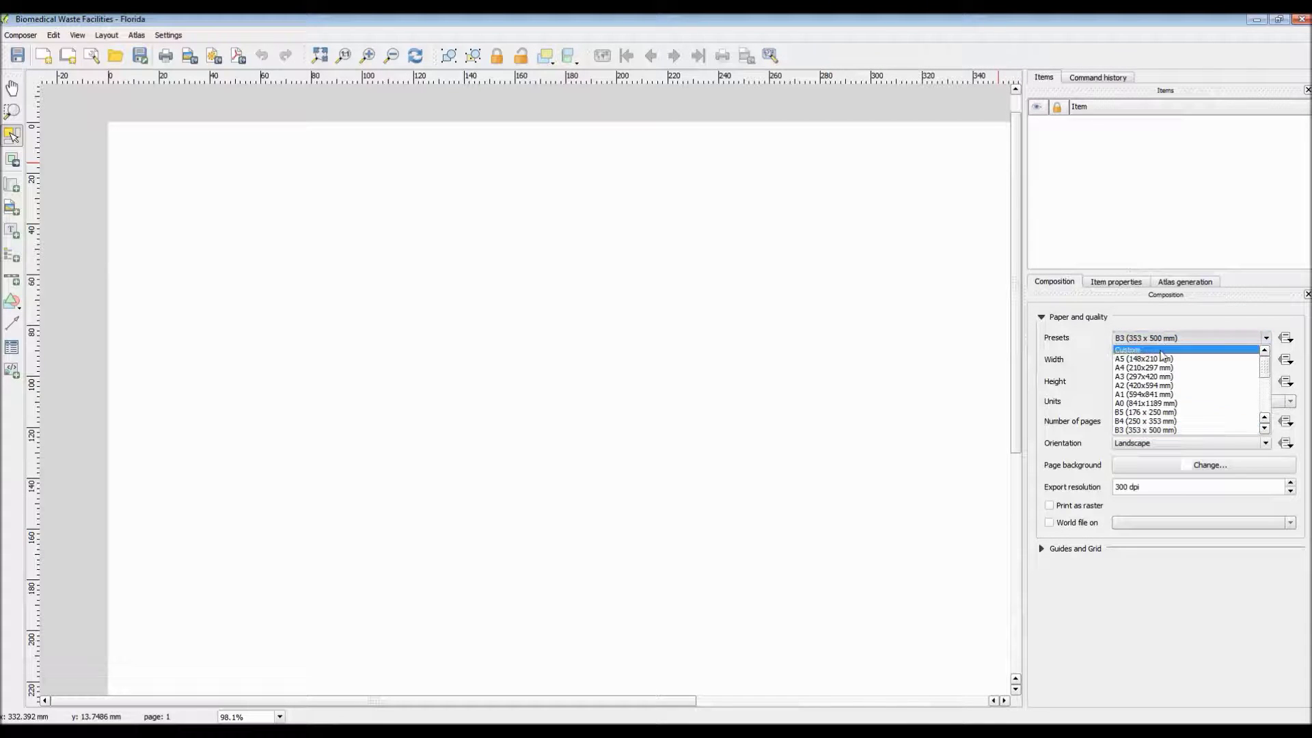
left_click(1164, 368)
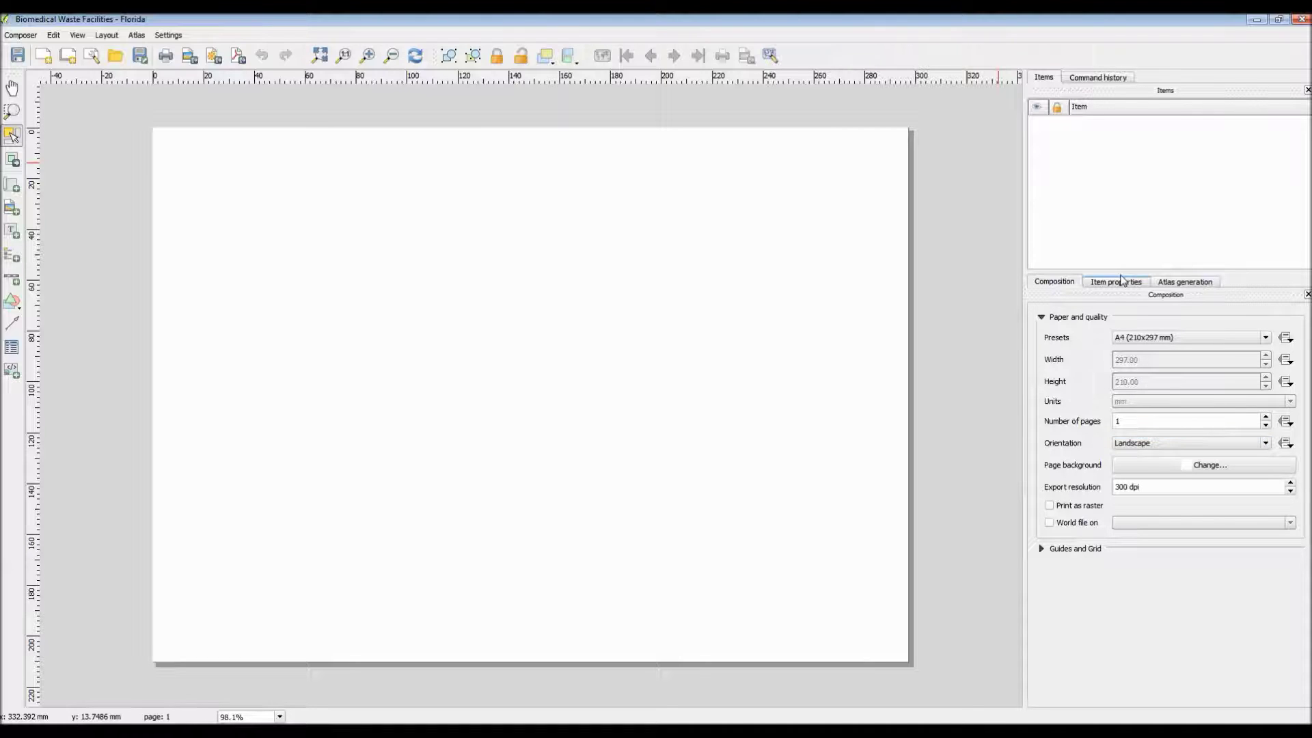
left_click(1119, 282)
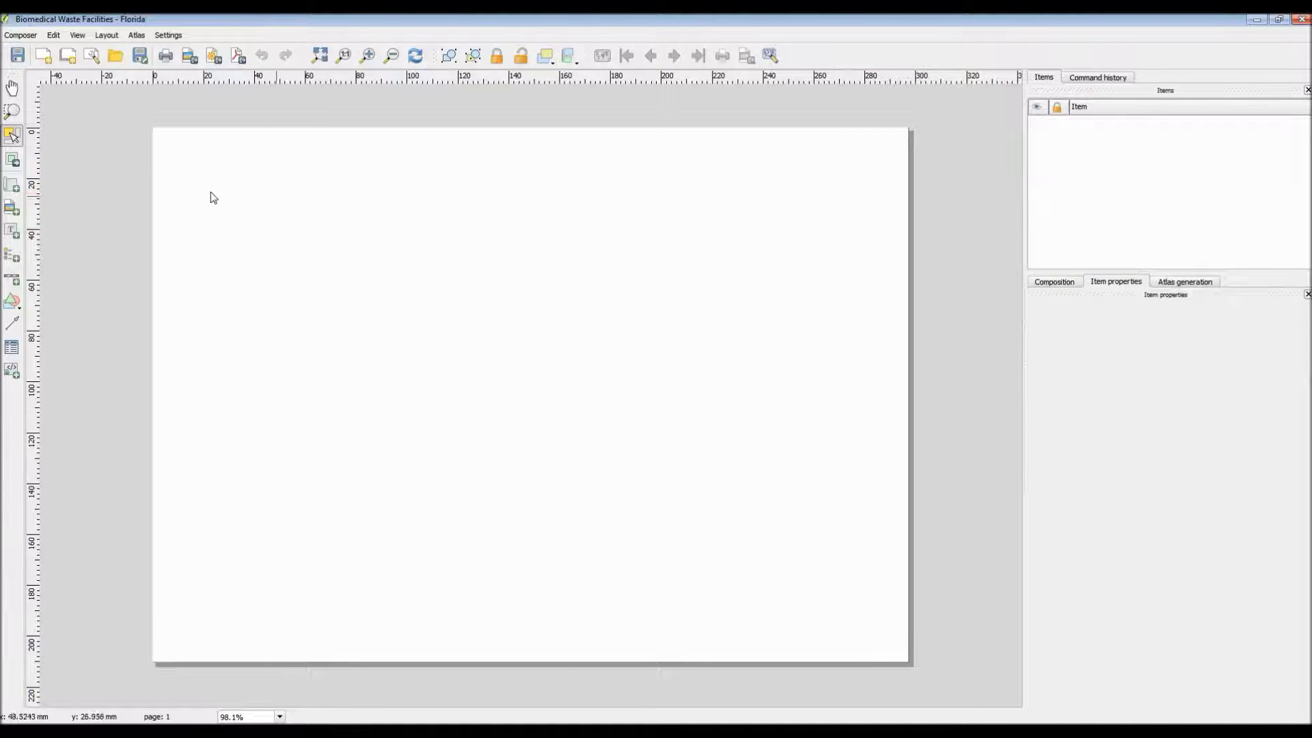
Step: Draw Map 0 over most of the page, showing Florida counties and facility points at 1:5211653
left_click(13, 186)
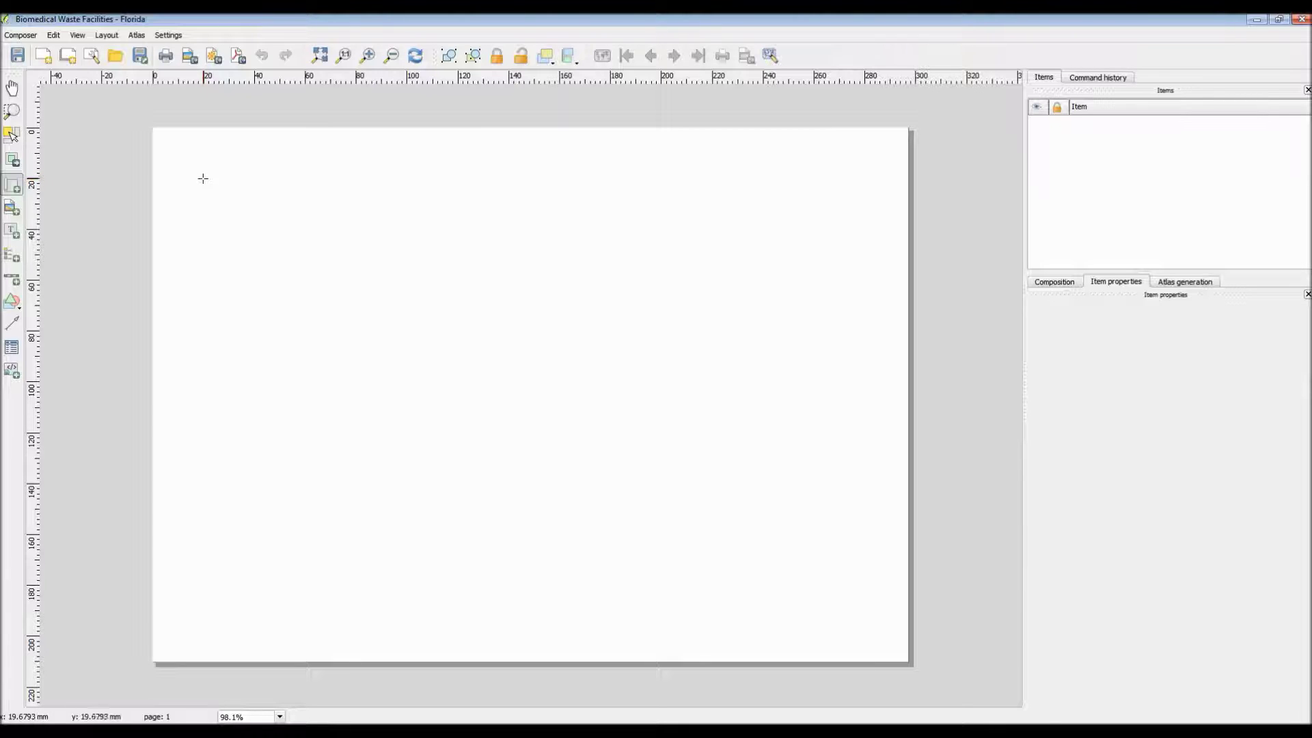
left_click_drag(203, 179, 863, 635)
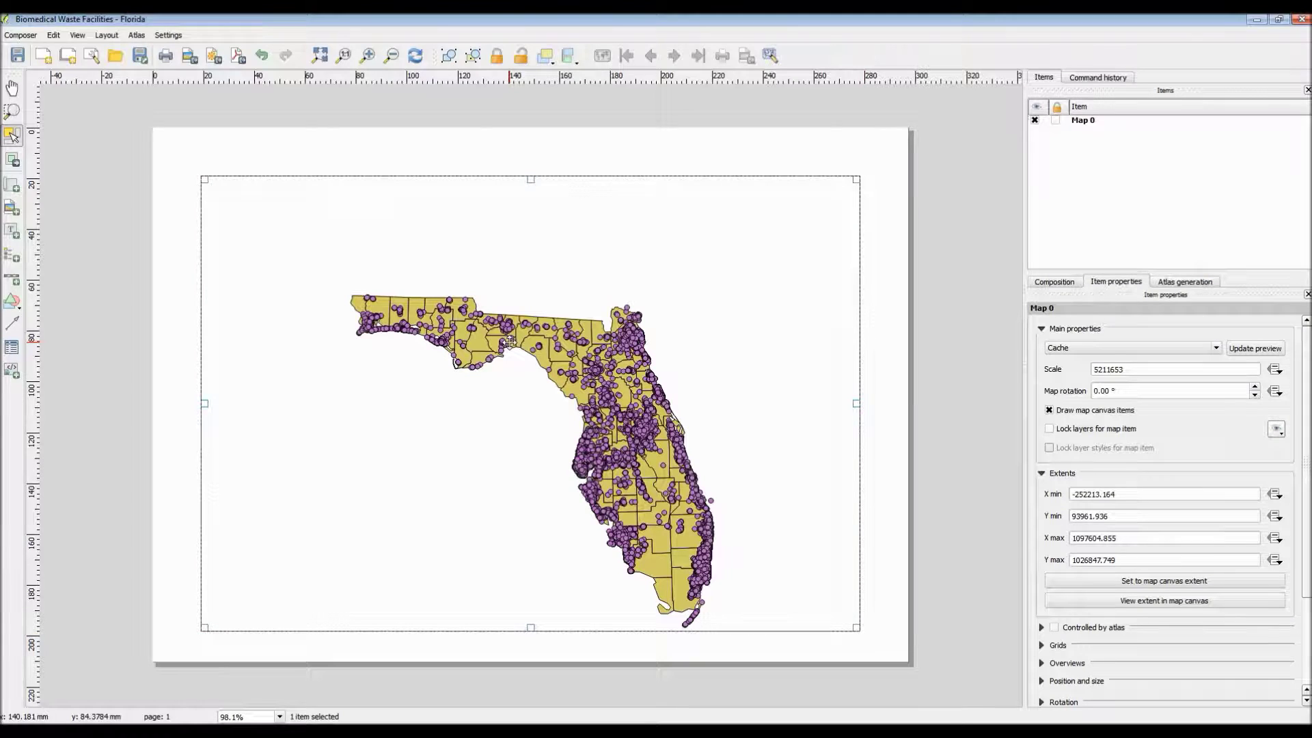
left_click(1035, 120)
left_click(1035, 121)
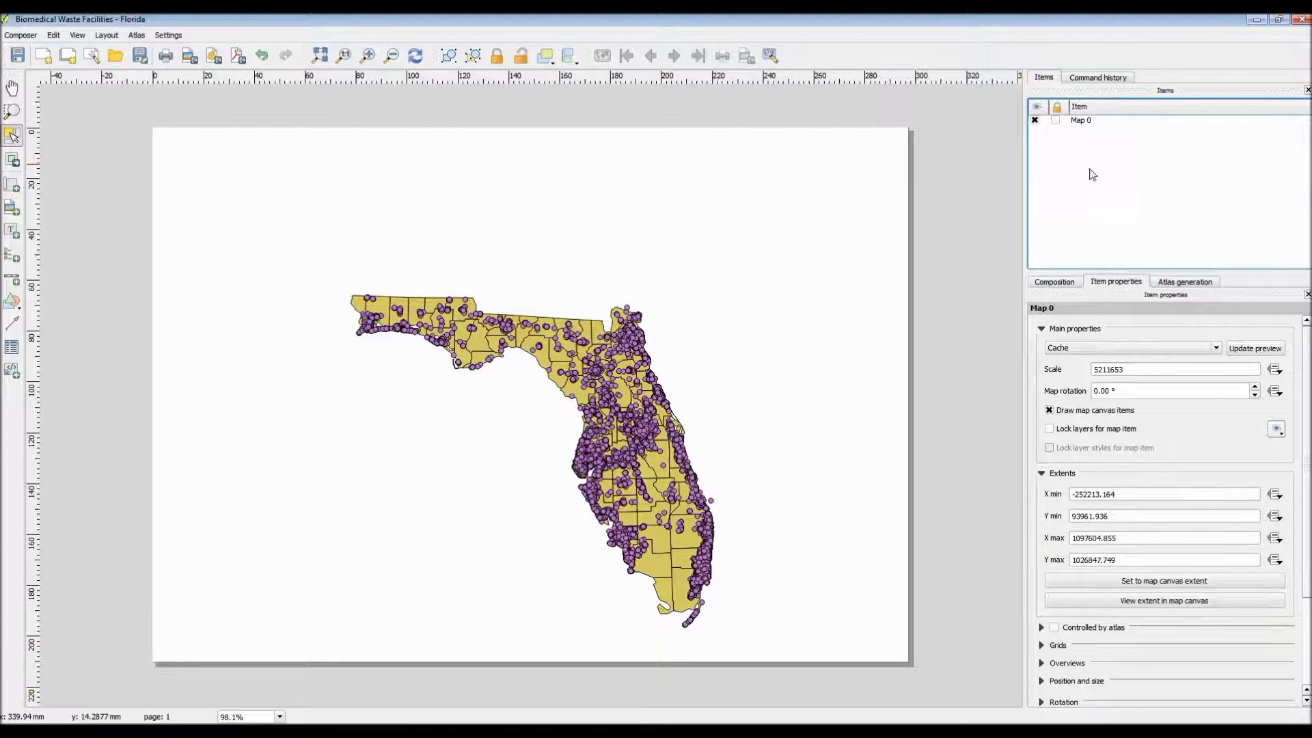
left_click_drag(1305, 347, 1304, 444)
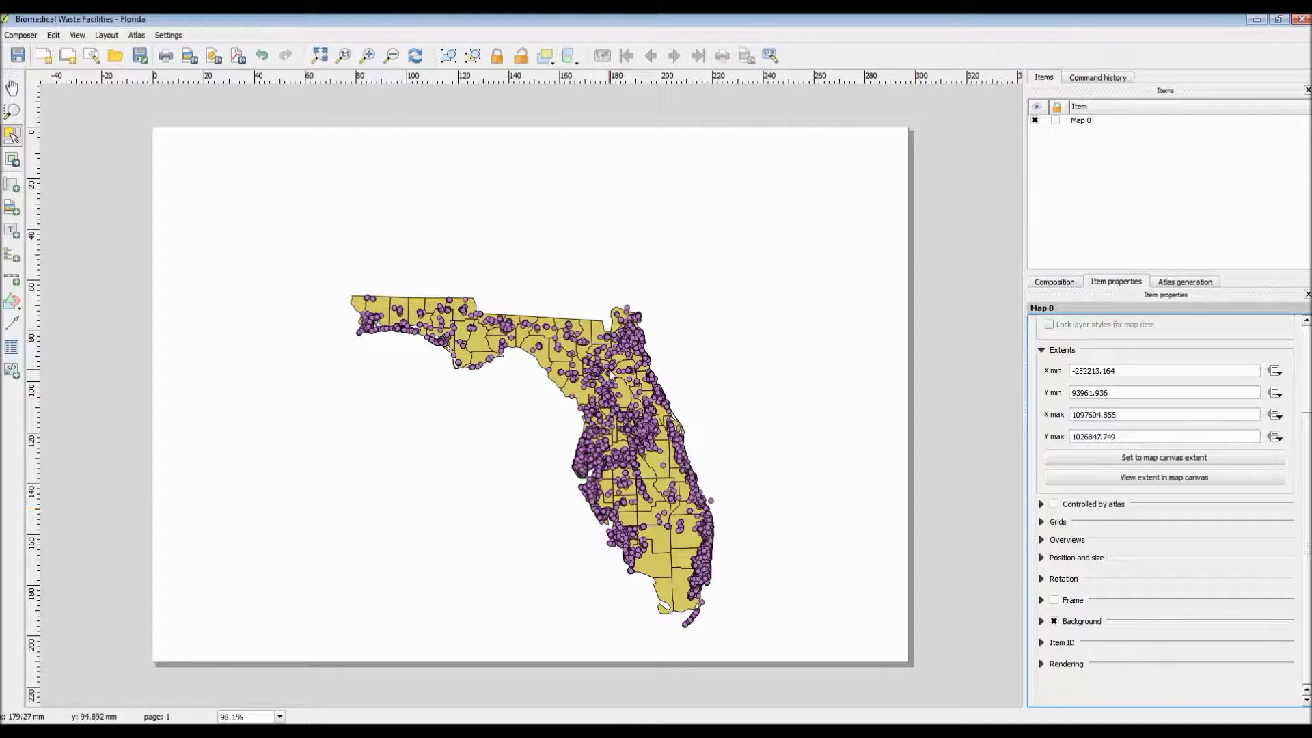
left_click(591, 374)
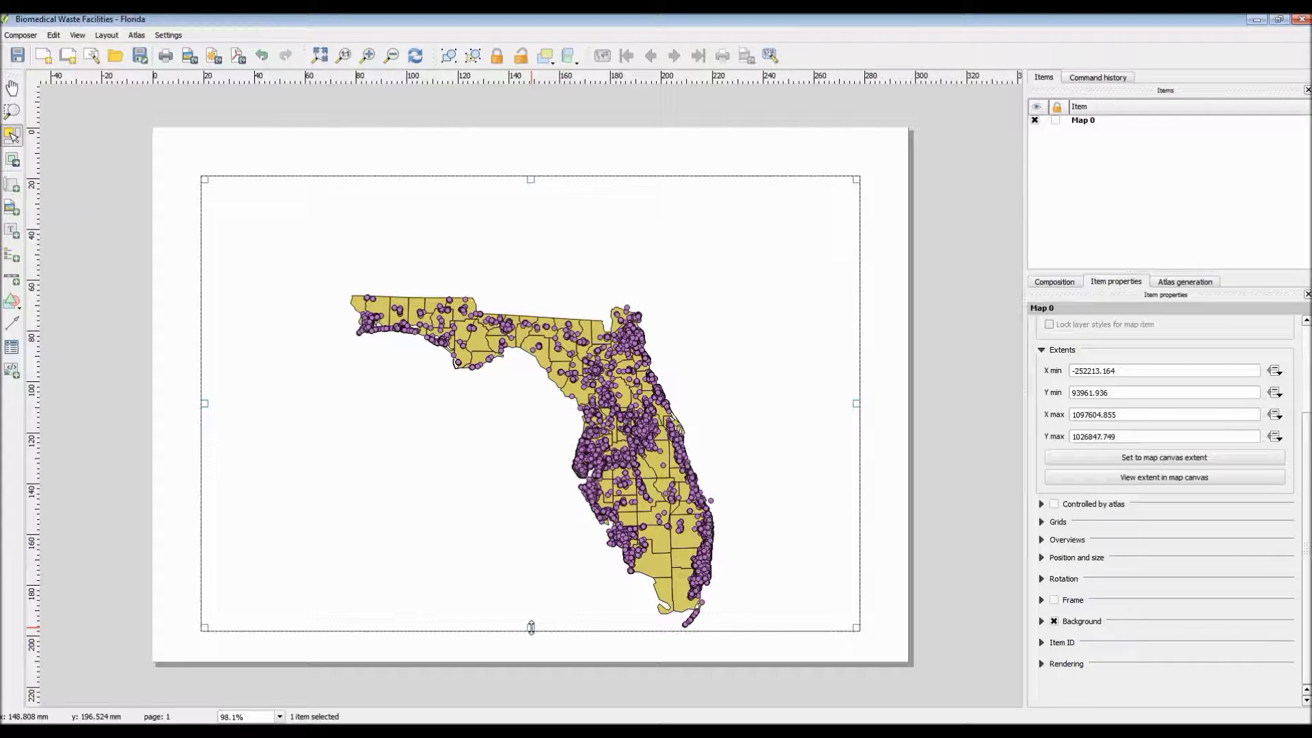
Step: Raise Map 0's bottom edge, pan Florida including the Keys into view, and nudge the frame down
left_click_drag(531, 627, 528, 537)
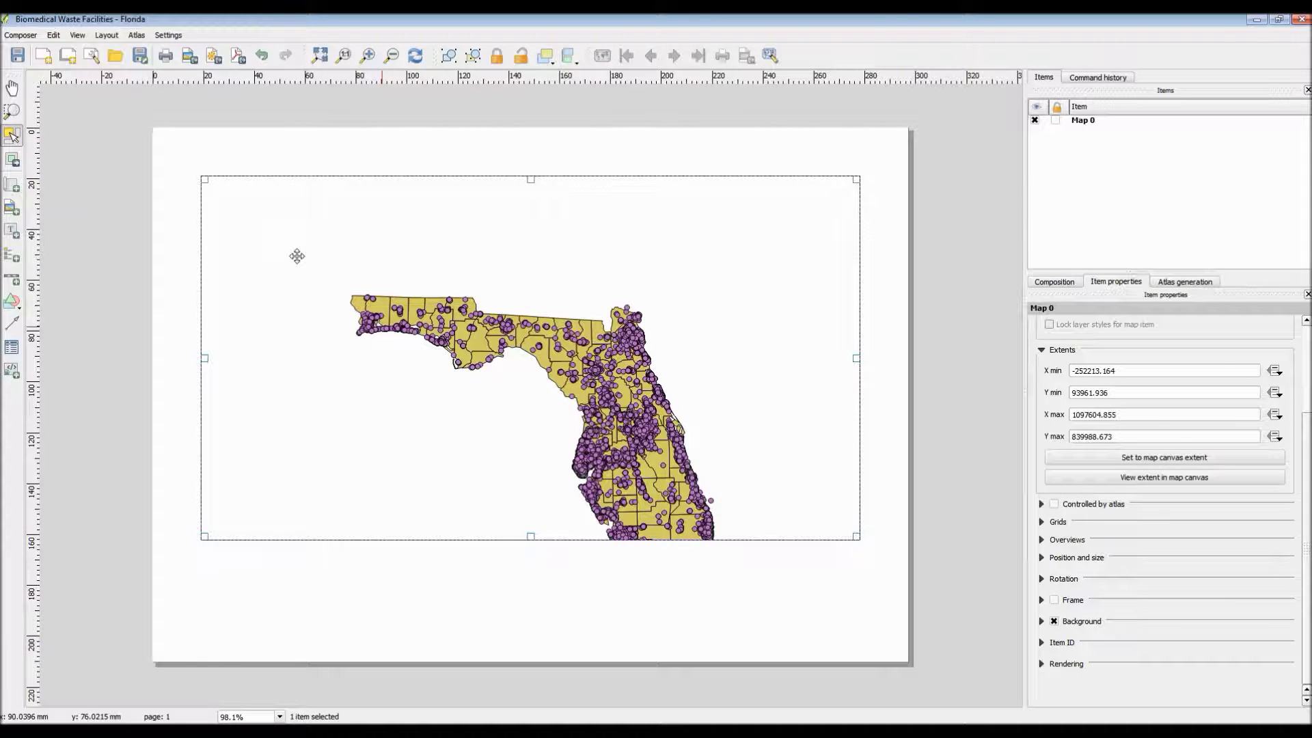
left_click(12, 160)
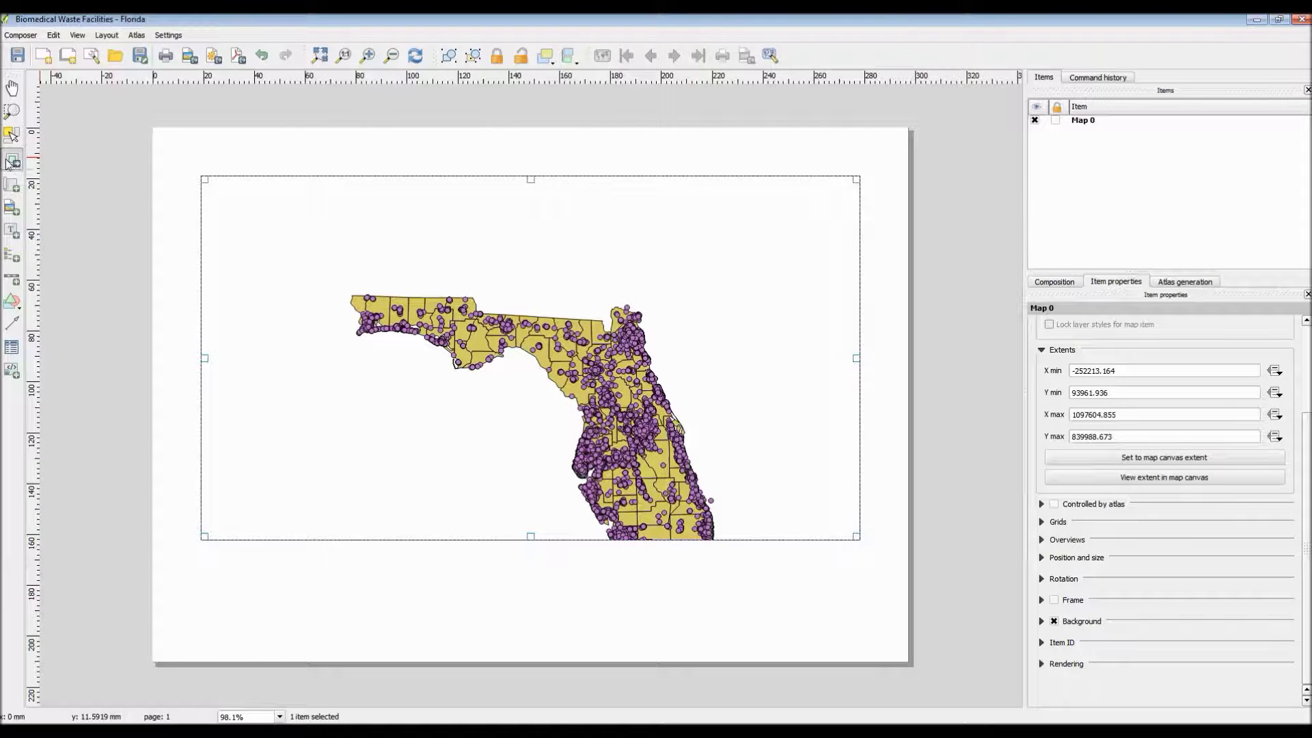
left_click_drag(618, 438, 608, 325)
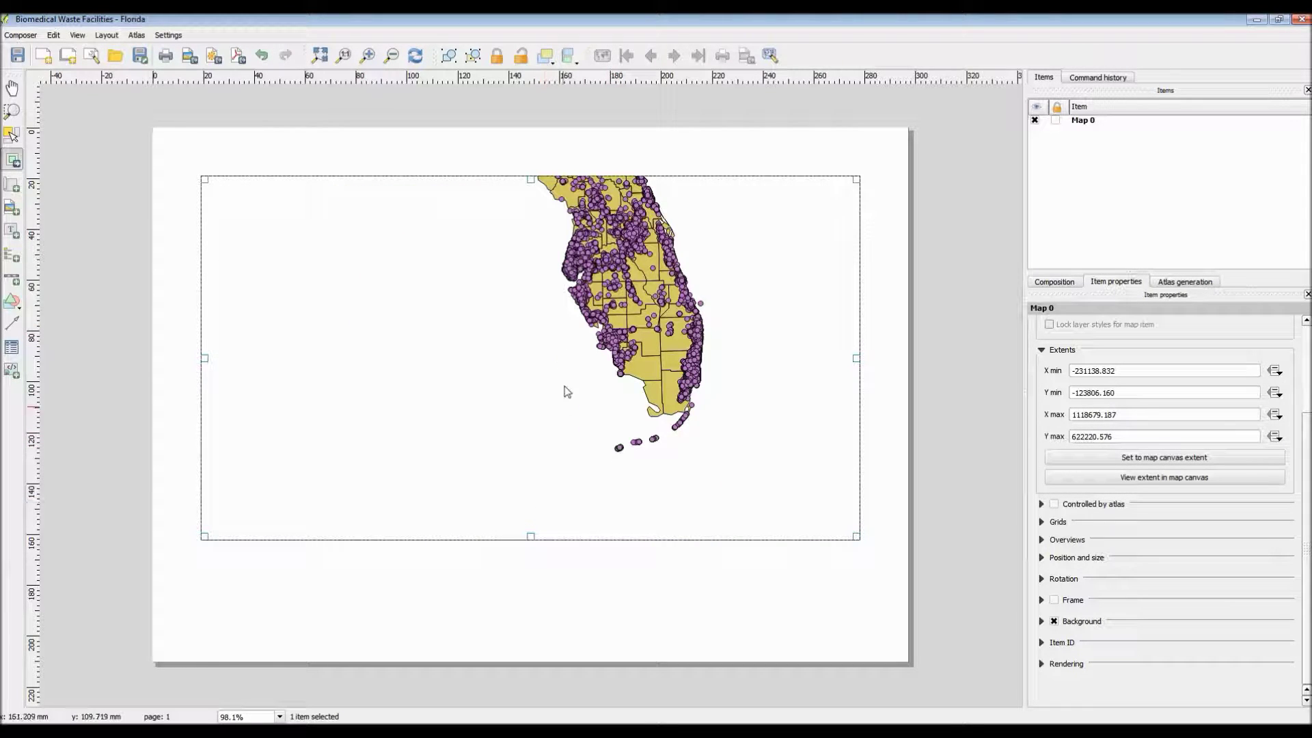
left_click_drag(597, 252, 613, 337)
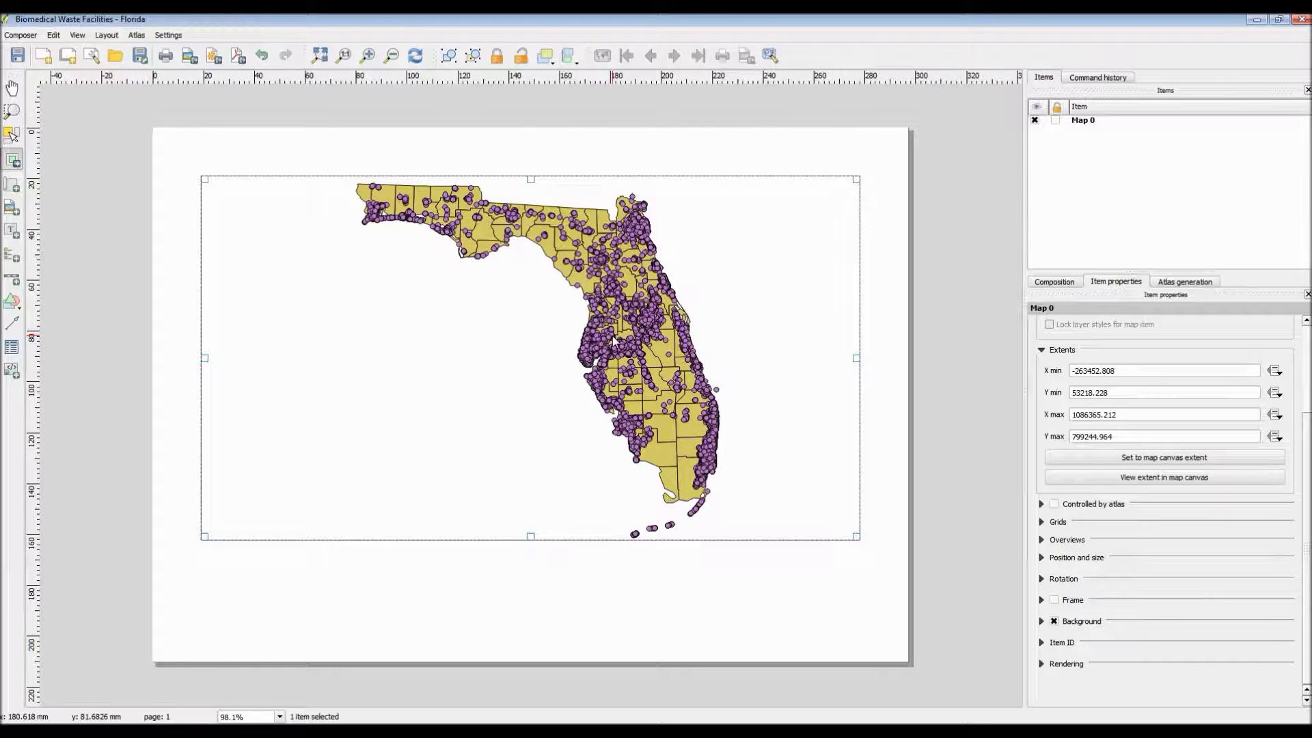
left_click(12, 135)
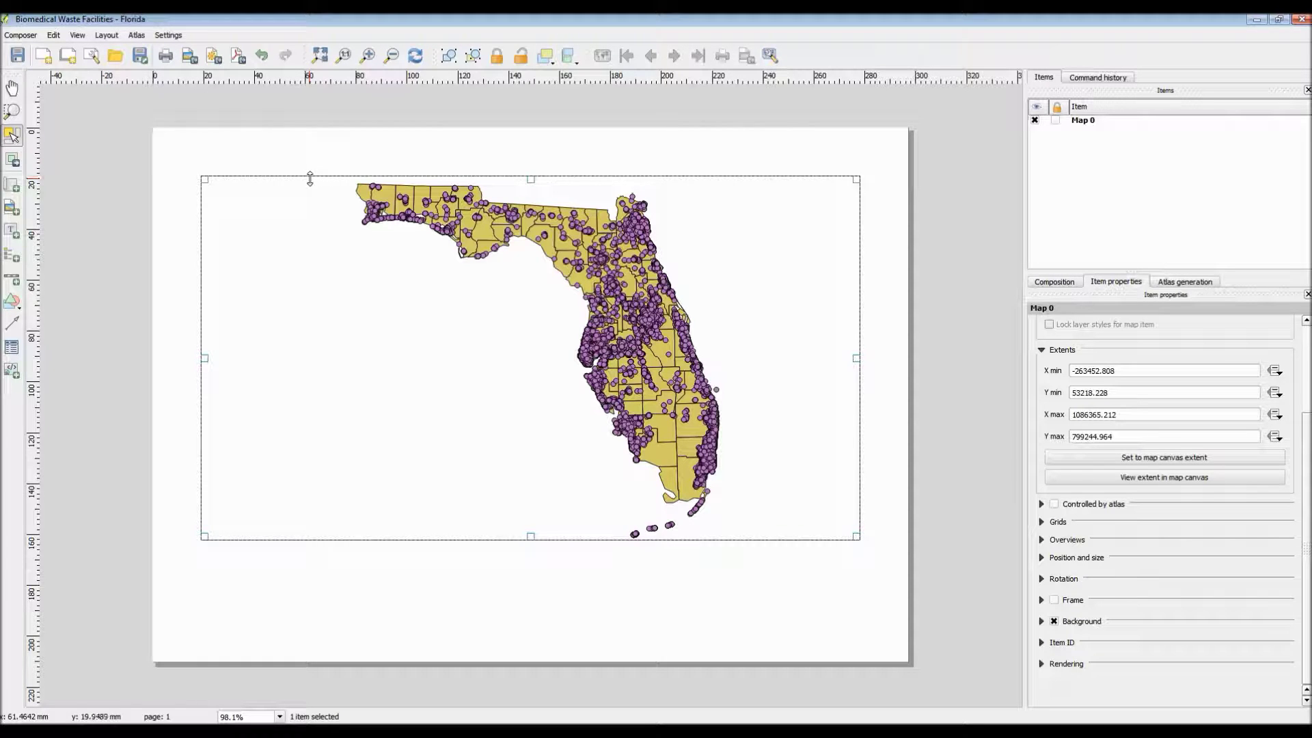
left_click_drag(308, 179, 307, 197)
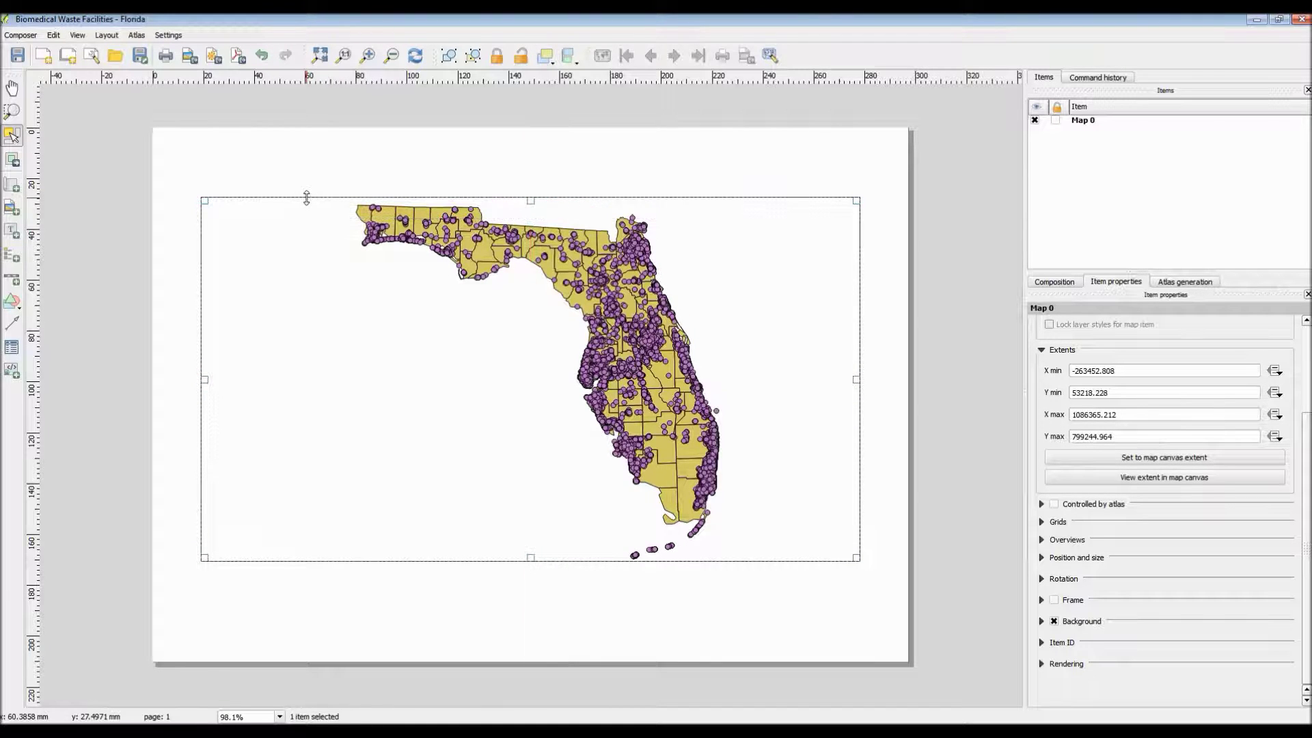
left_click(311, 183)
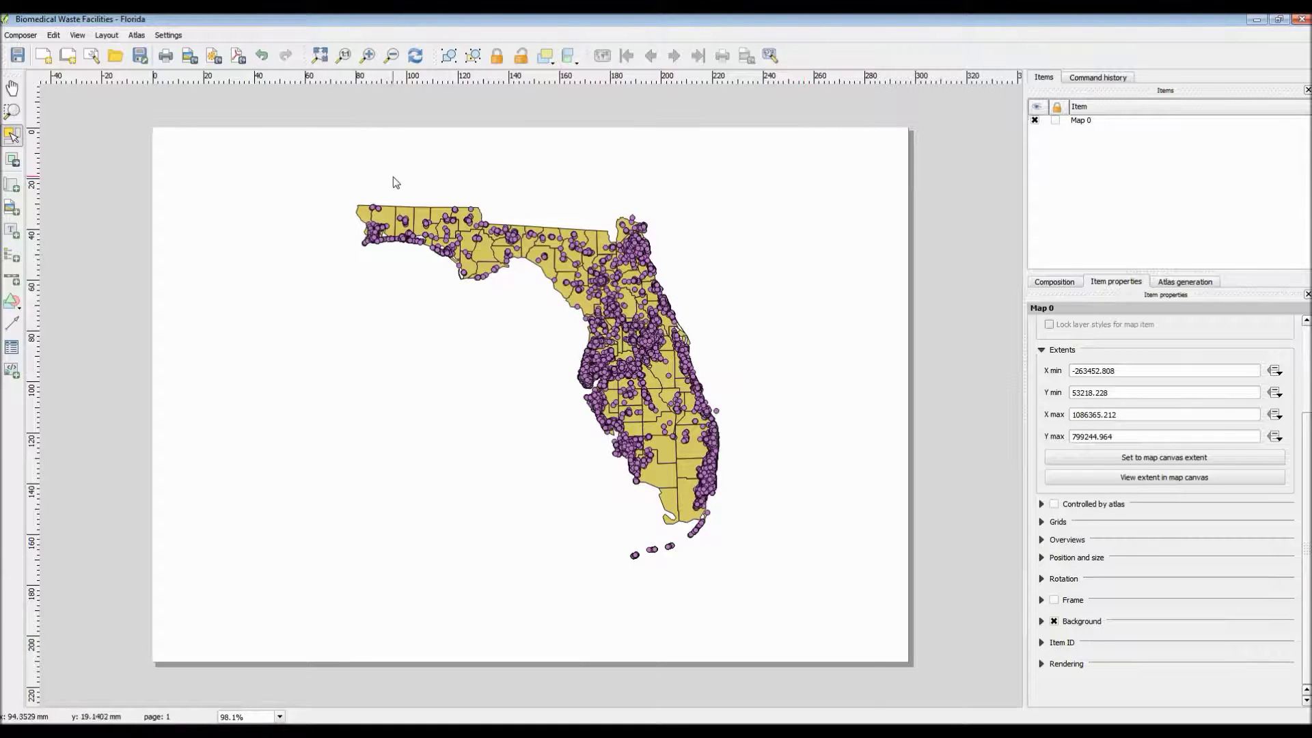
Step: Export the layout as a JPEG image named 'Biomed Waste Facil - FL' in the Problem folder
left_click(190, 58)
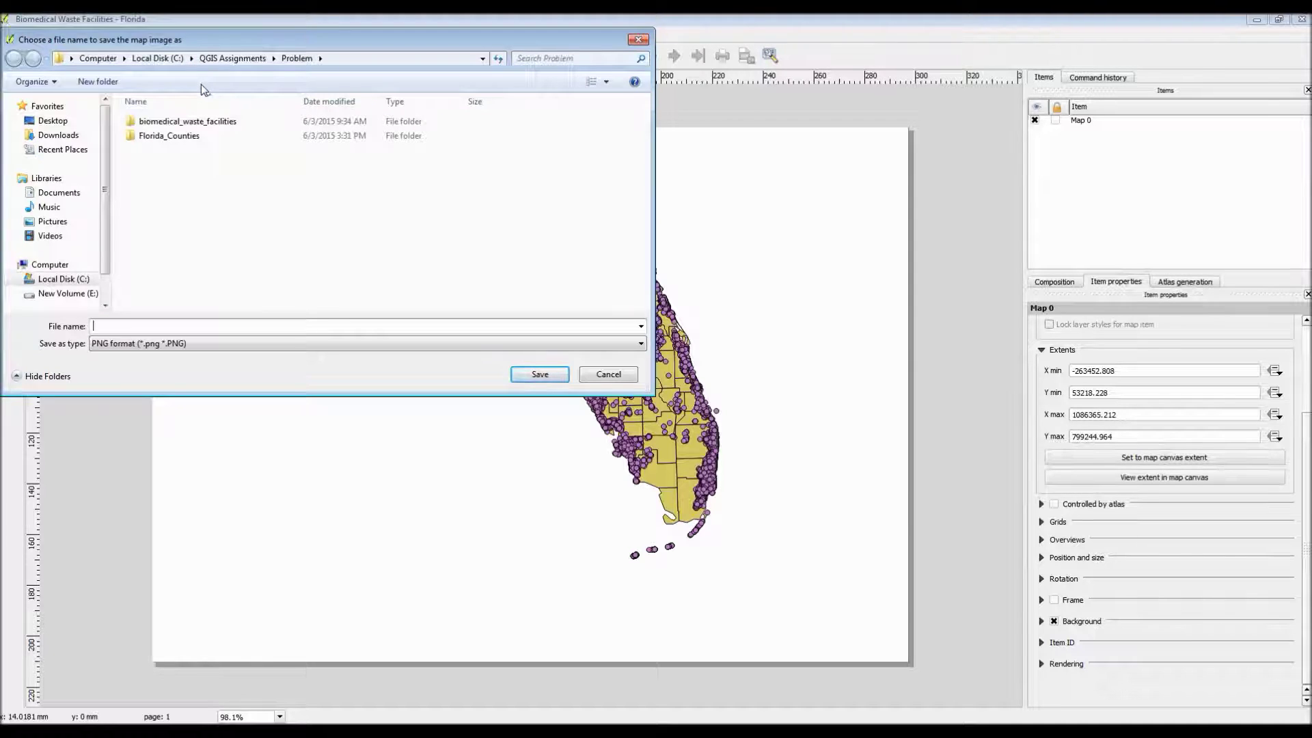
left_click(230, 343)
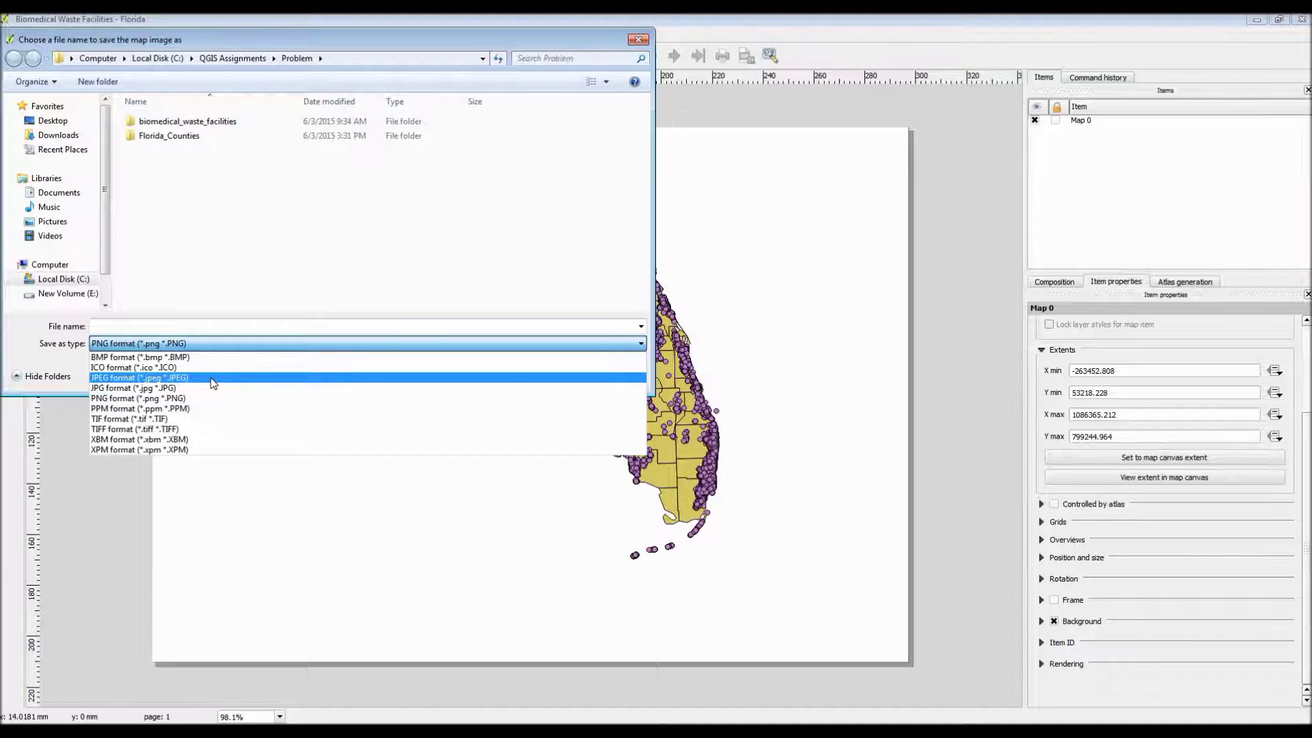
left_click(210, 378)
left_click(214, 325)
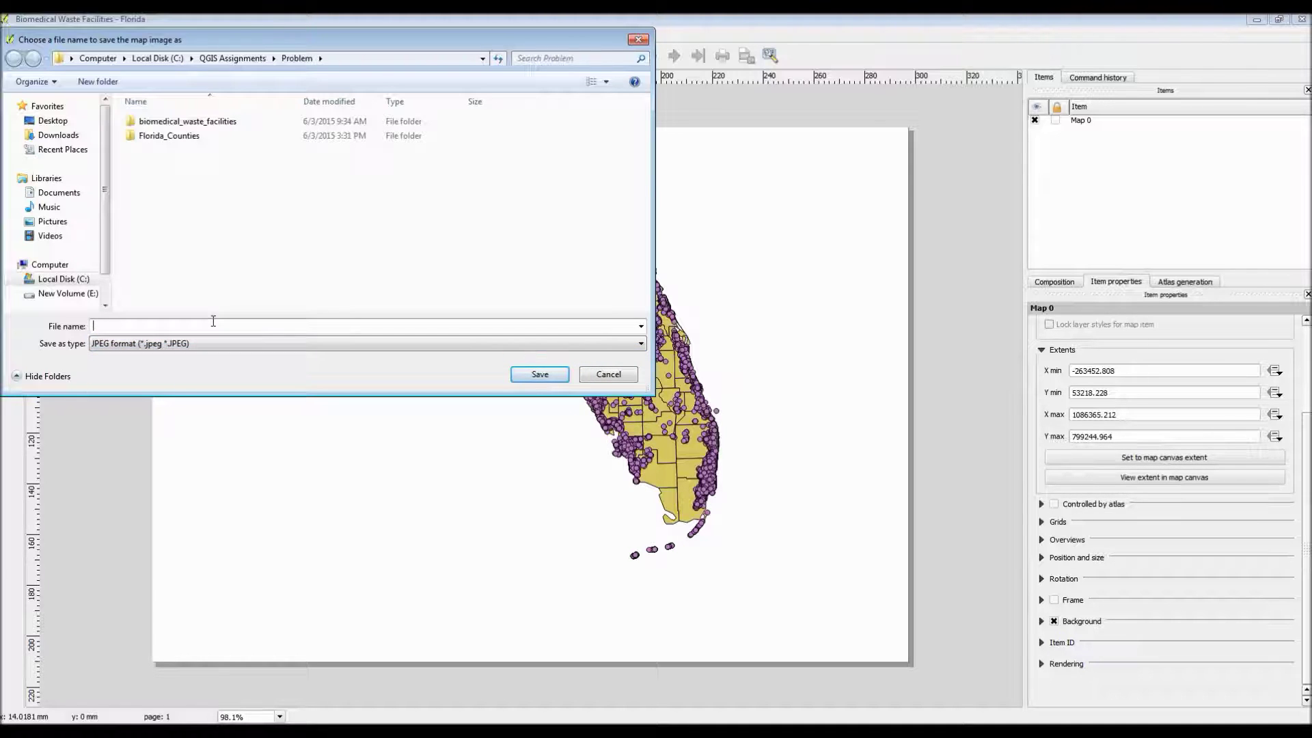
type("B")
type("med Waste Facil - FL")
key("Return")
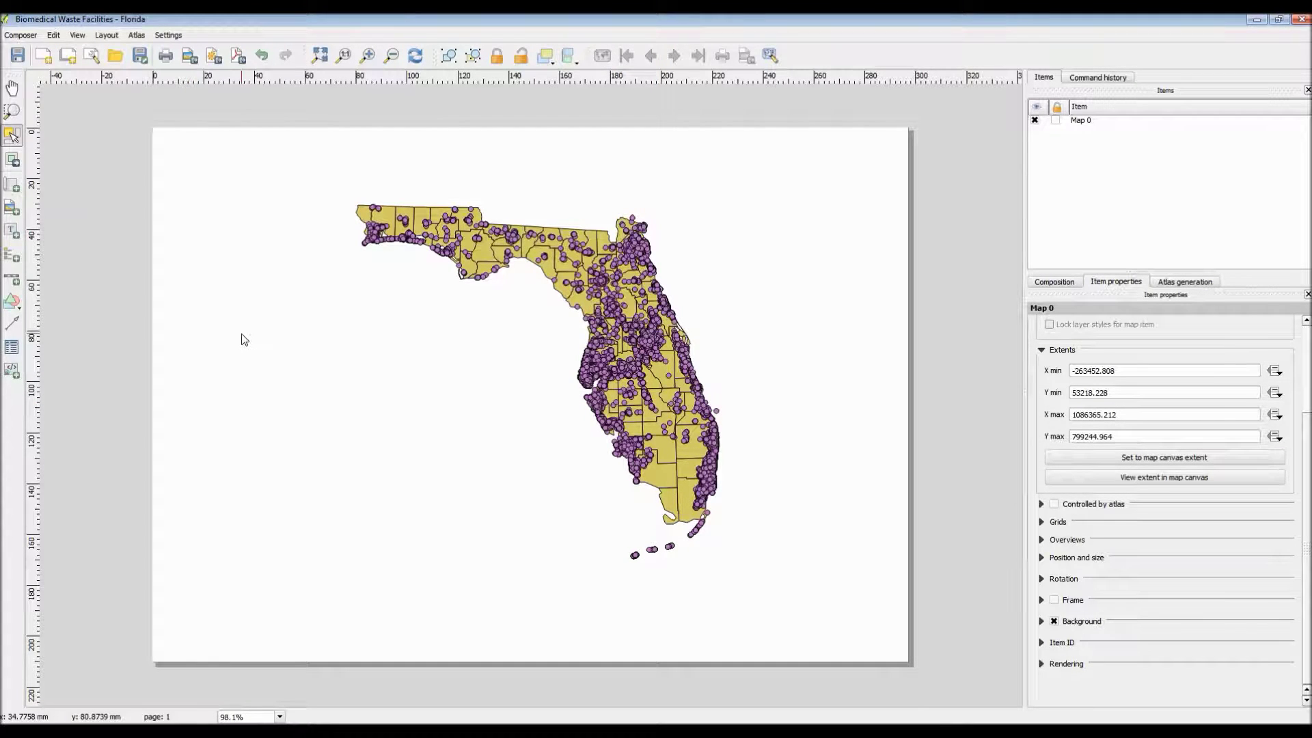
Step: View the exported 'Biomed Waste Facil - FL' JPEG from the Problem folder, then close it and Explorer
key("alt+Tab")
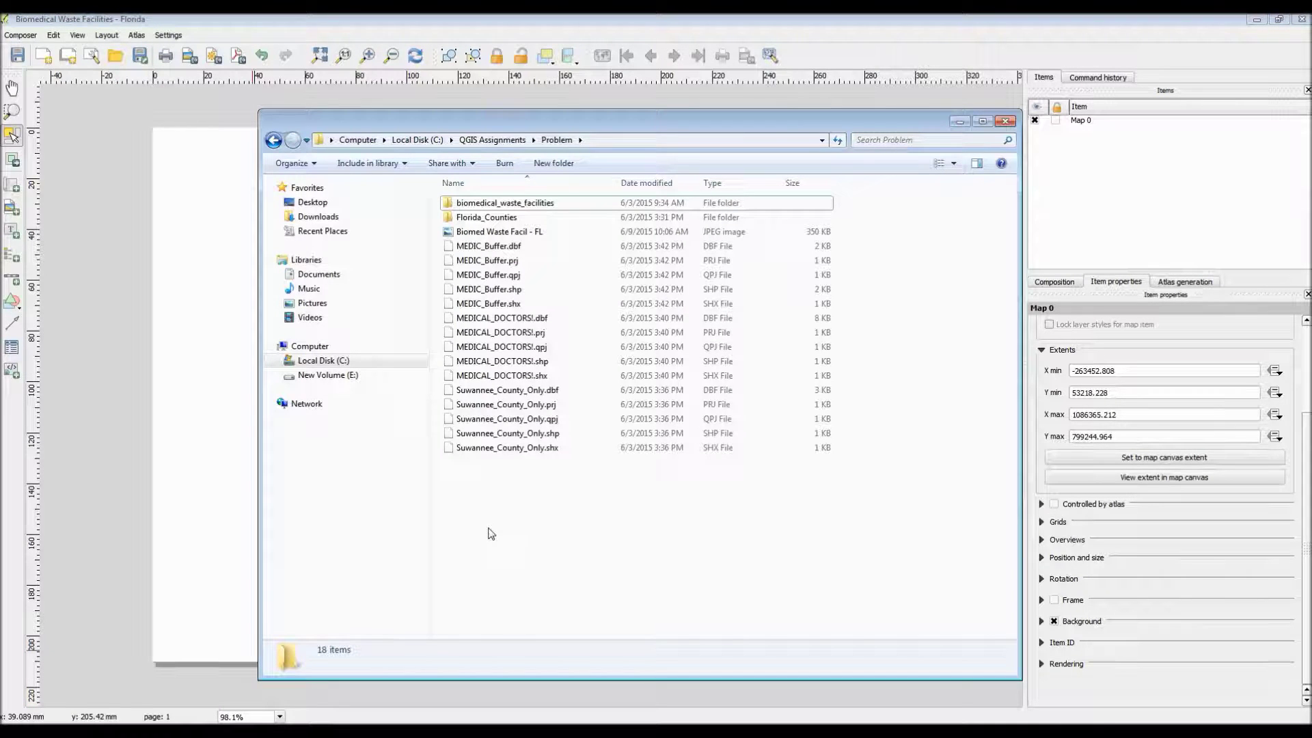
left_click(515, 237)
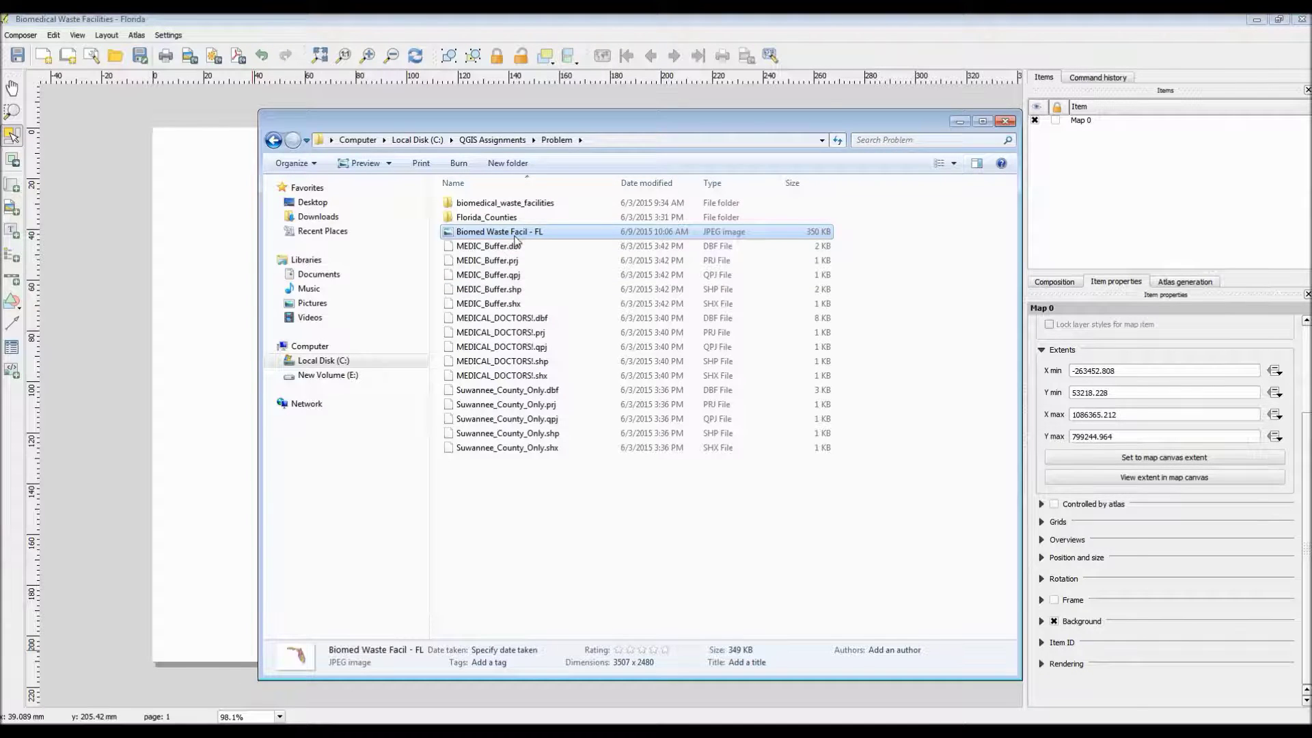
double_click(515, 236)
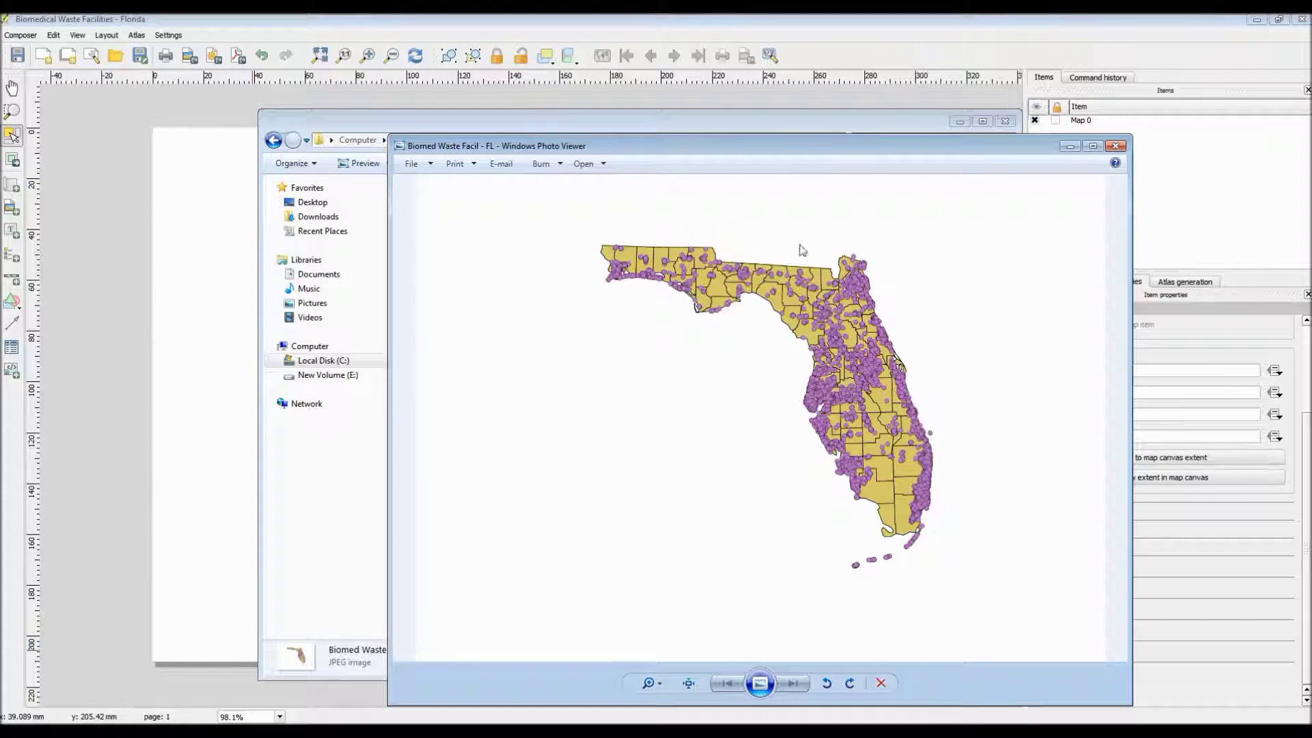
left_click(1118, 147)
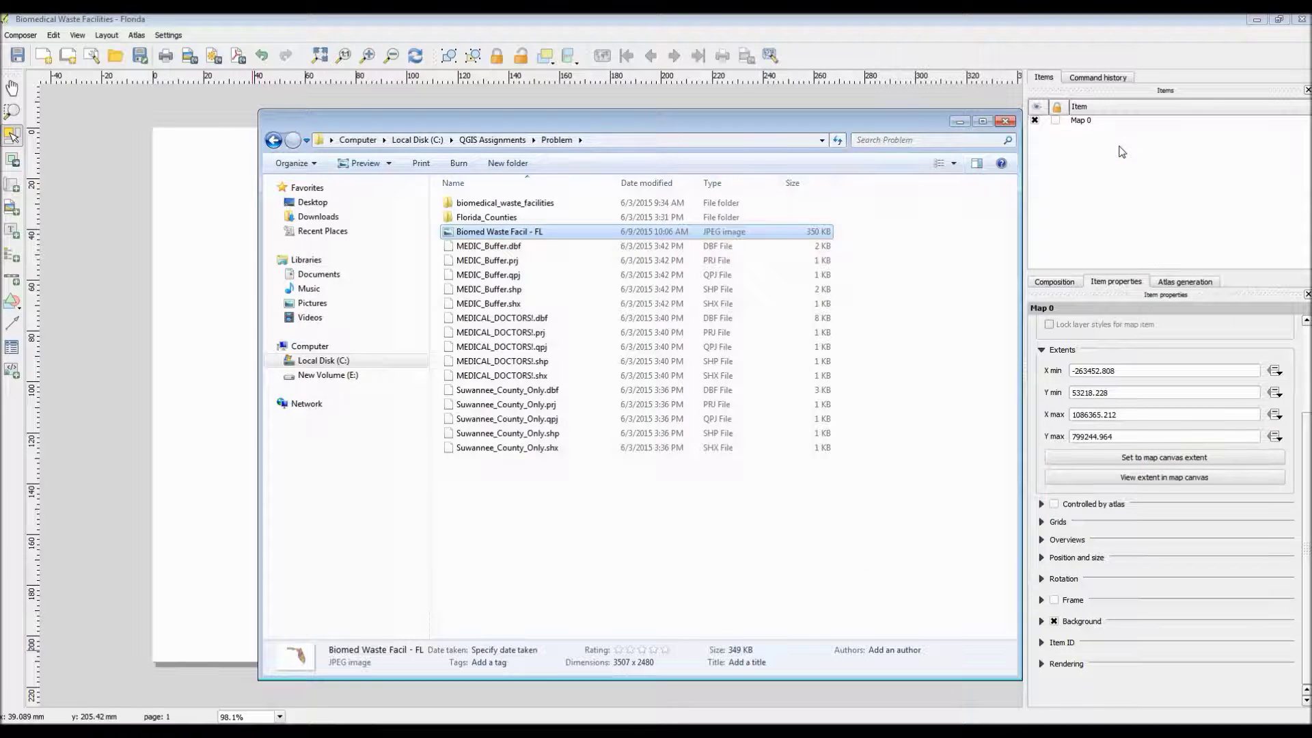
left_click(937, 219)
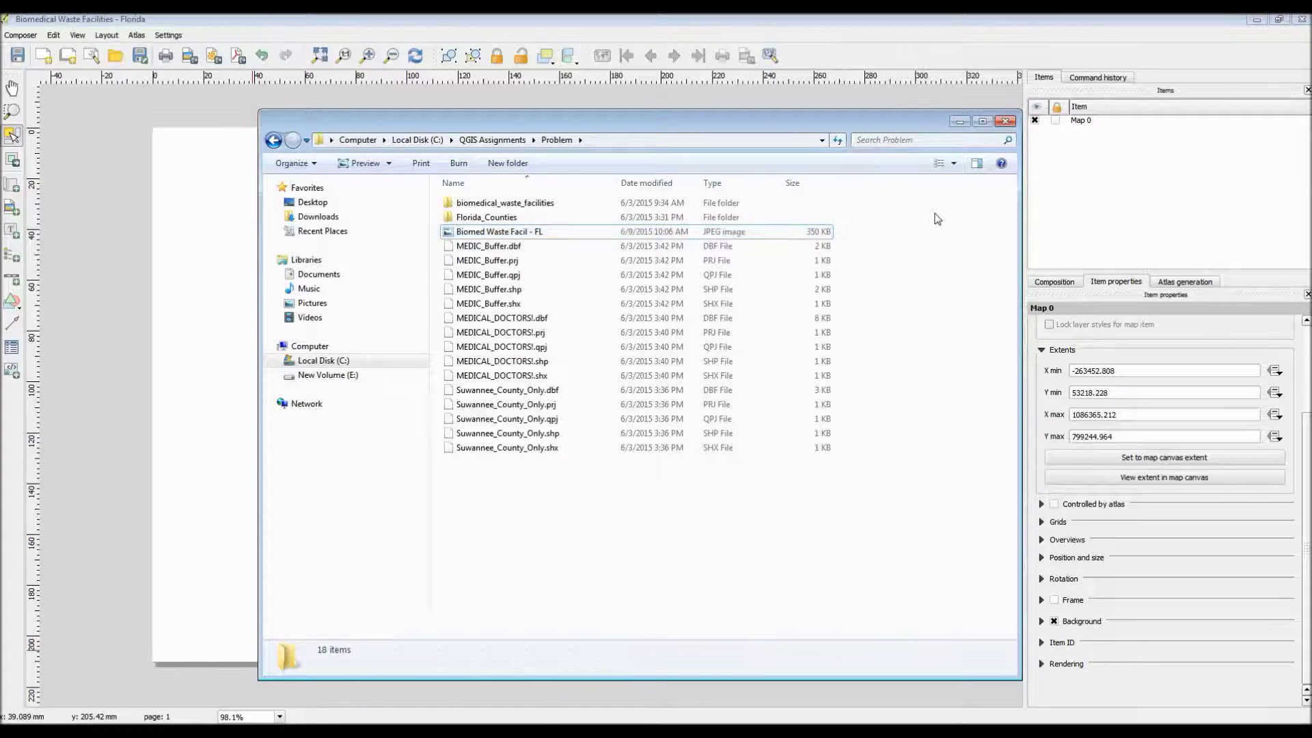
left_click(960, 121)
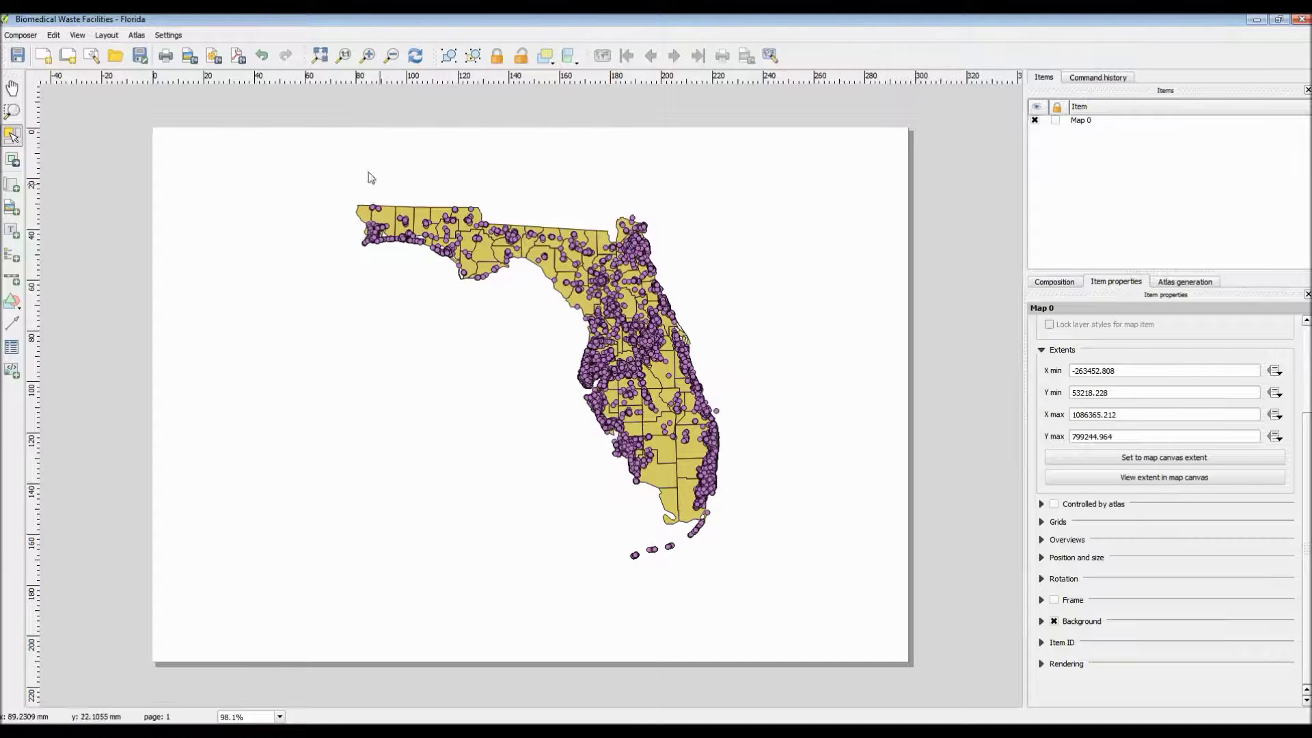
Step: Export the layout as PDF 'Biomed Waste Facil - FL' and bring up the Problem folder to check it
left_click(237, 56)
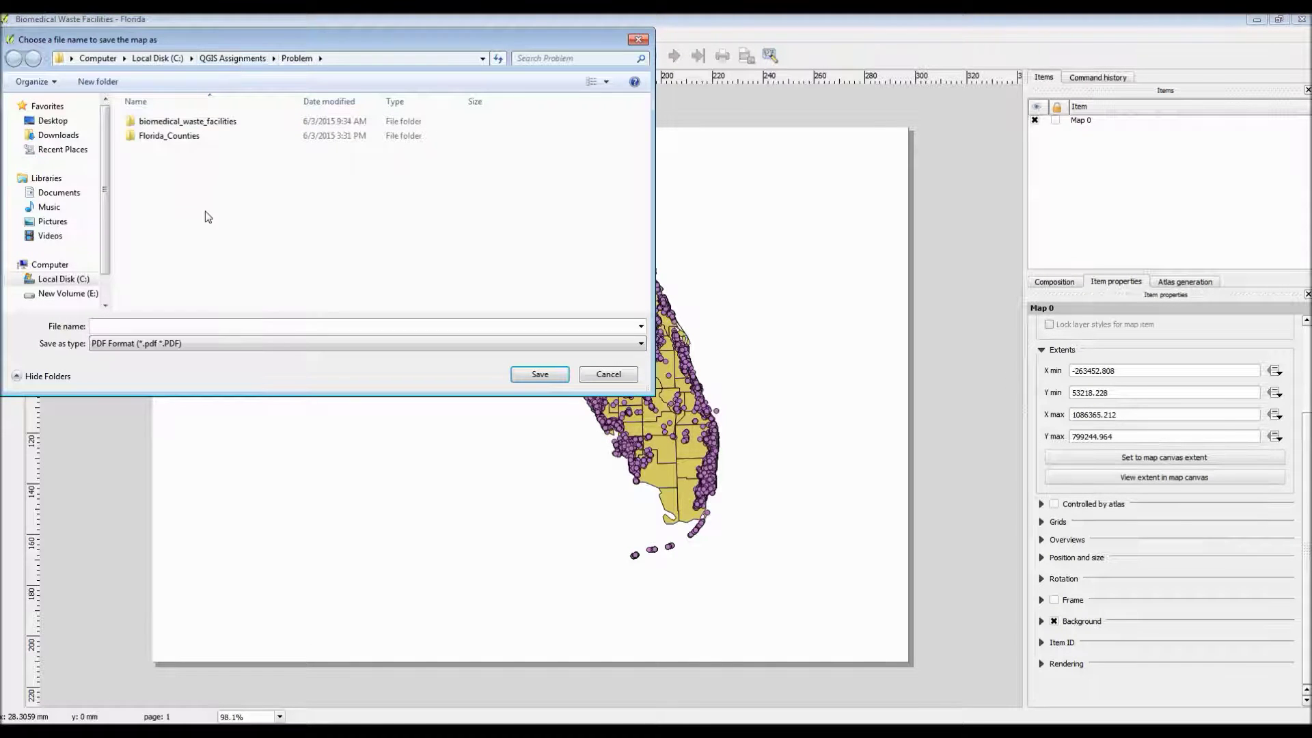
type("Bio")
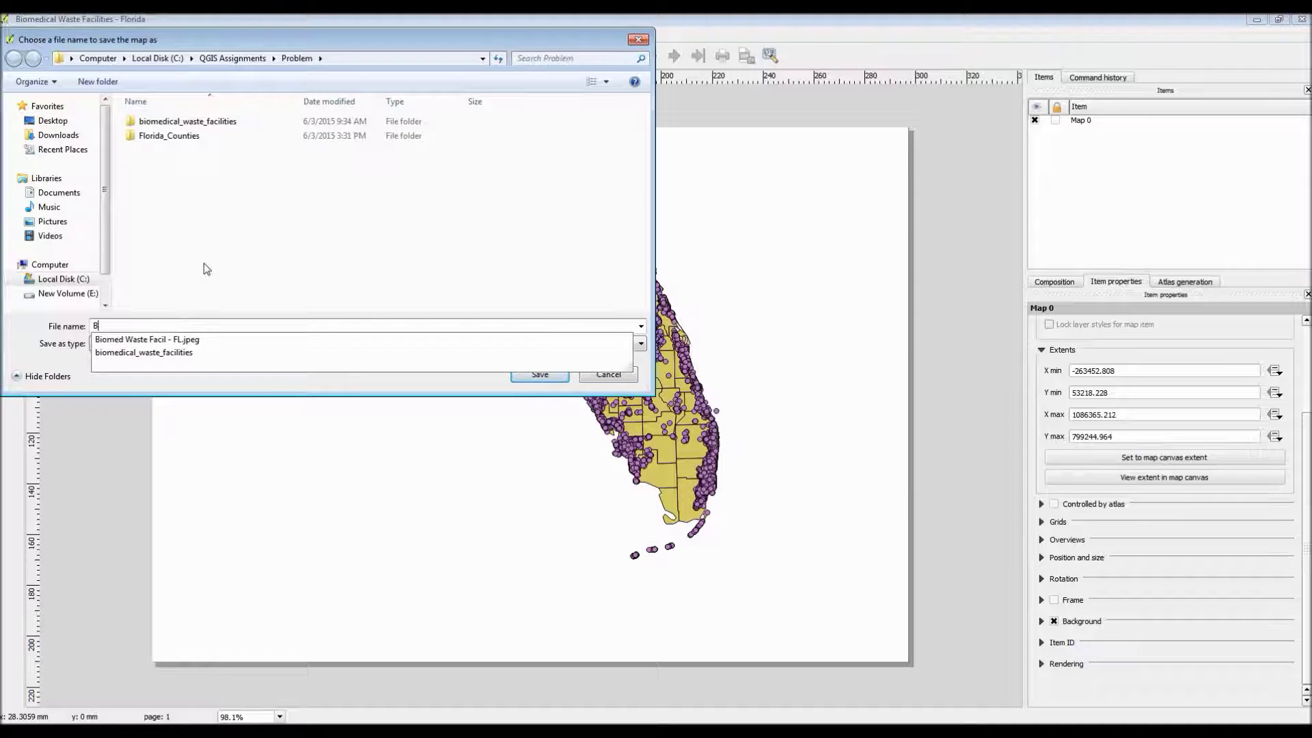
key("Down")
key("BackSpace")
key("BackSpace")
key("BackSpace")
key("BackSpace")
key("BackSpace")
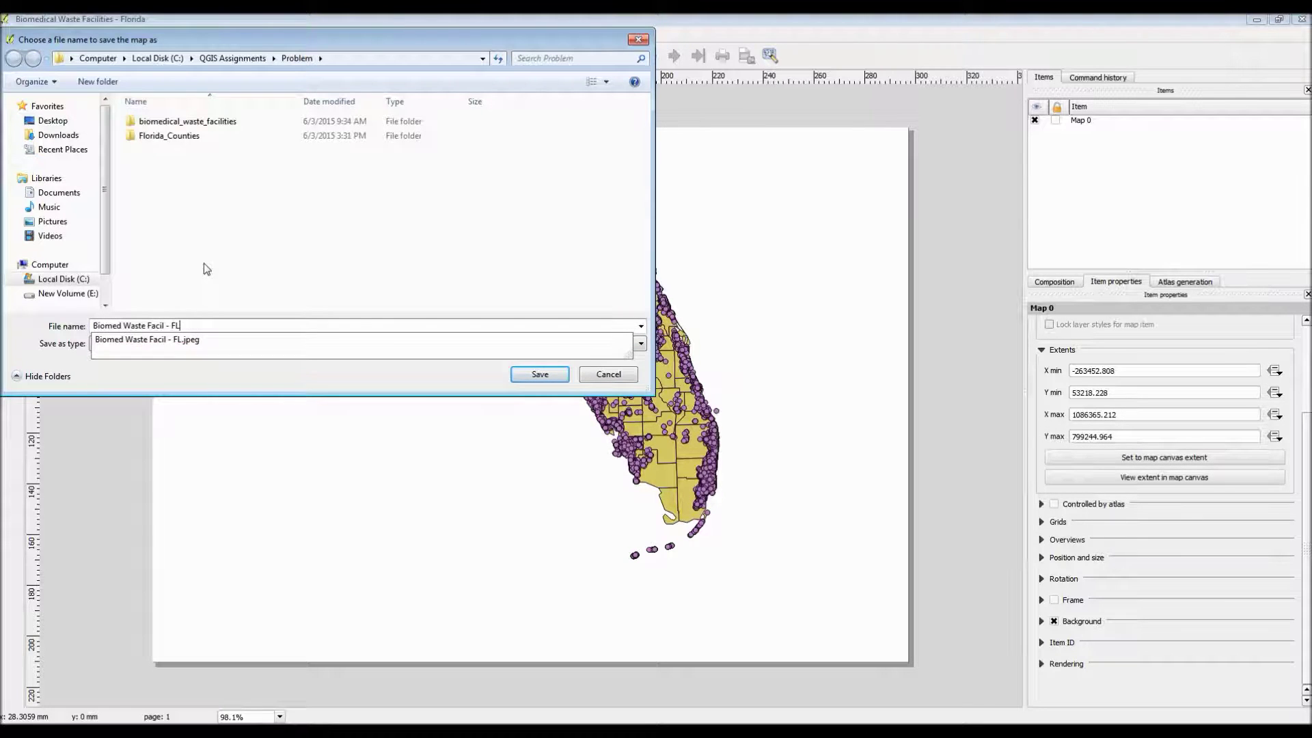
key("Return")
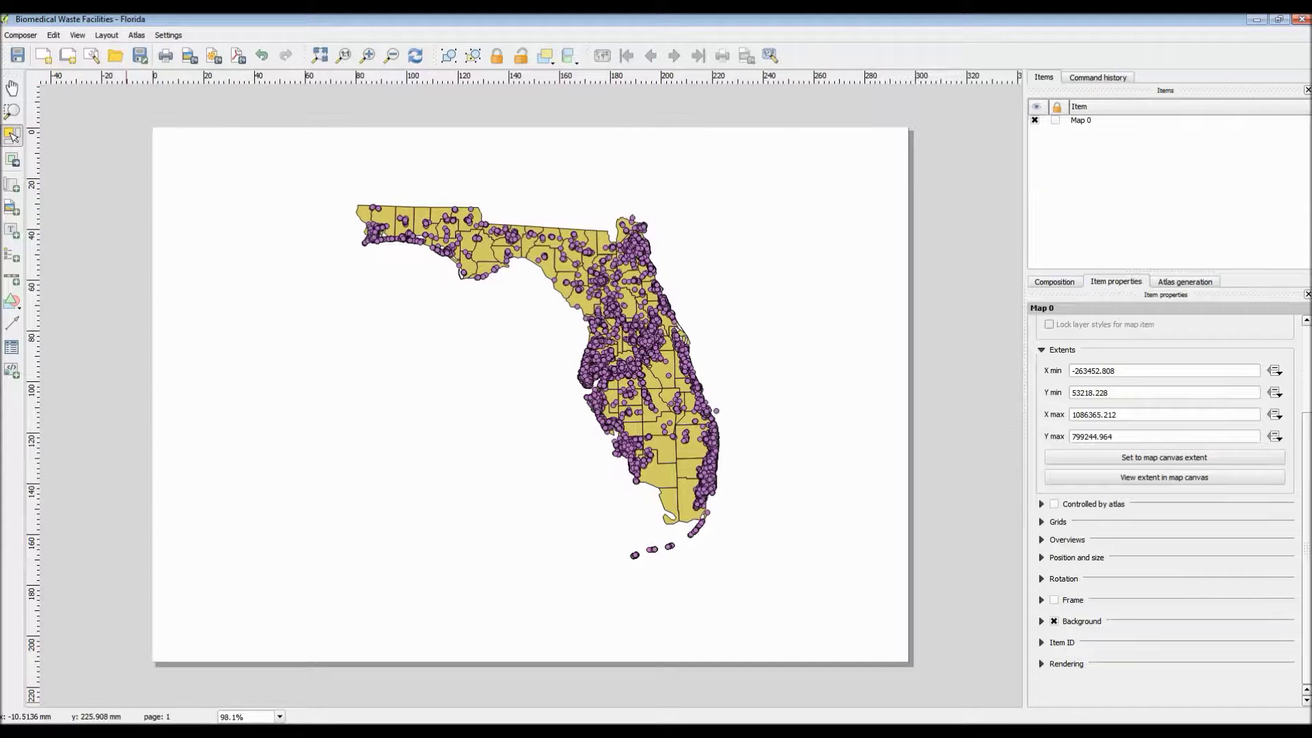
key("alt+Tab")
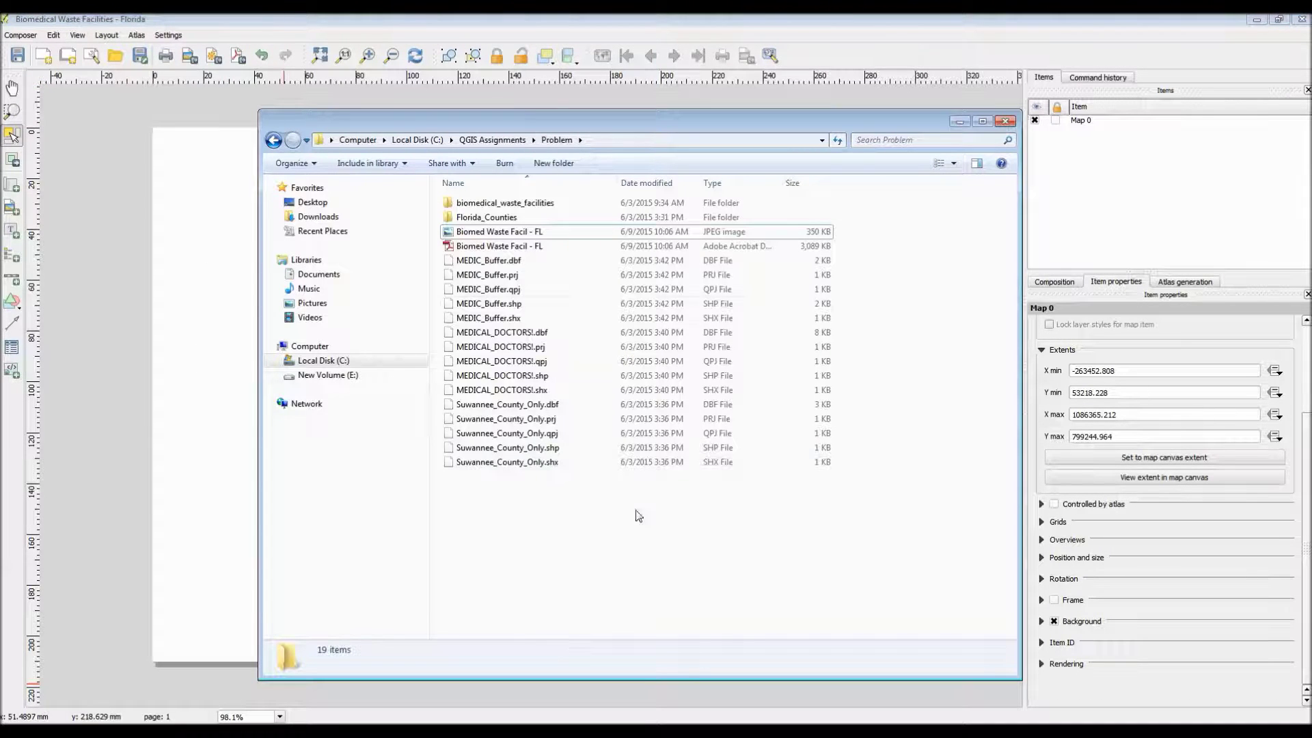
Step: Review the exported Florida map PDF in Adobe Reader, then close Reader and minimize the folder
double_click(585, 247)
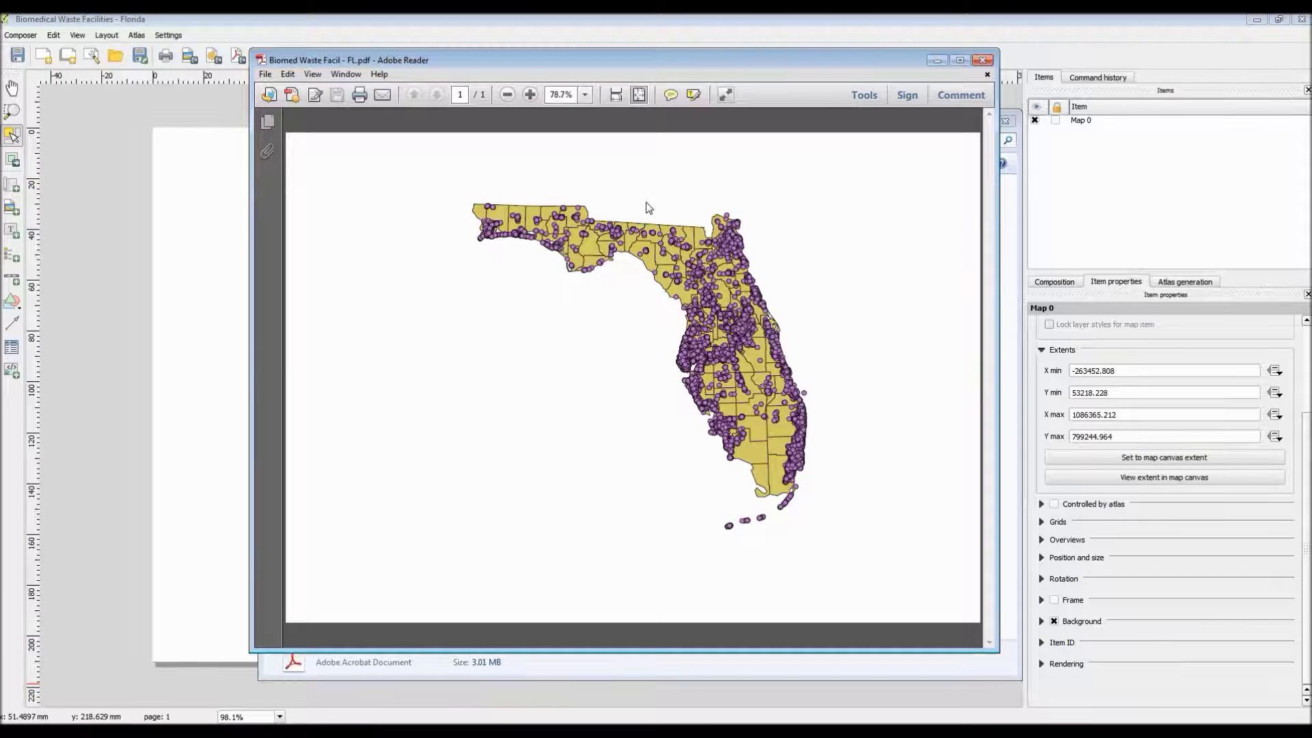
left_click(983, 60)
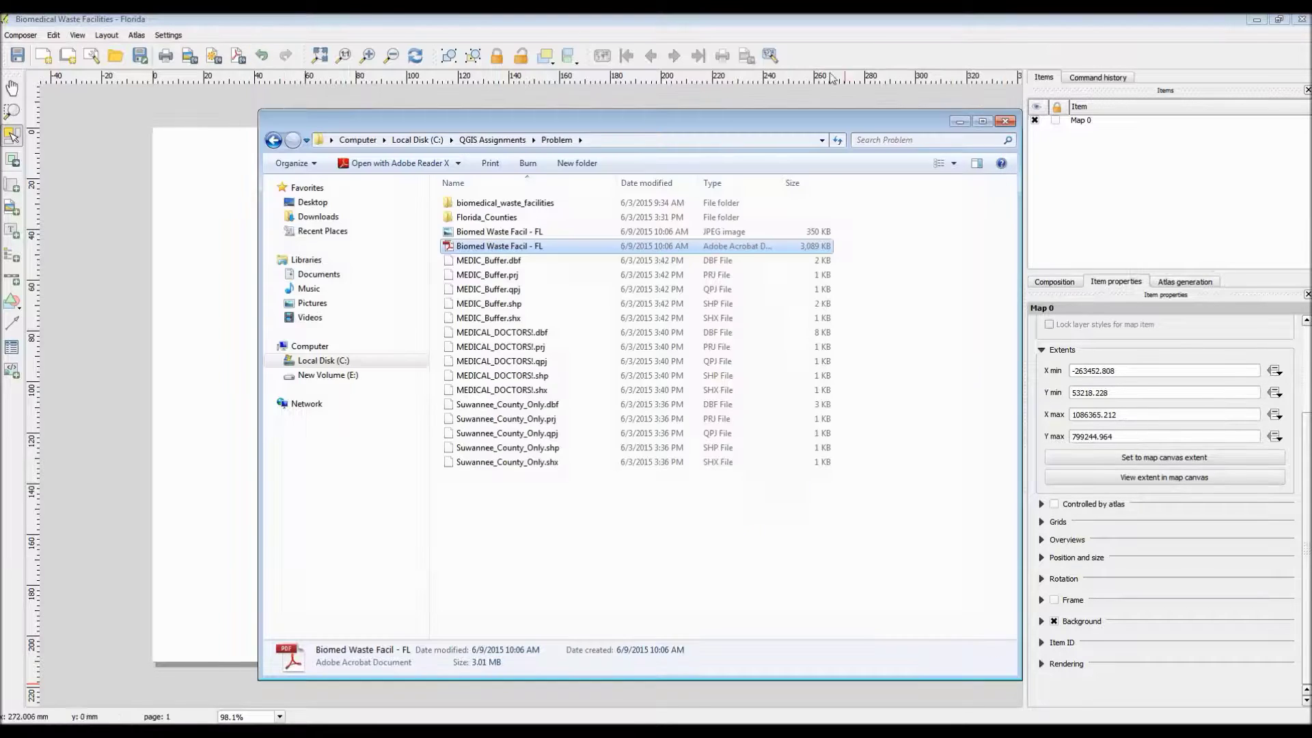
left_click(960, 122)
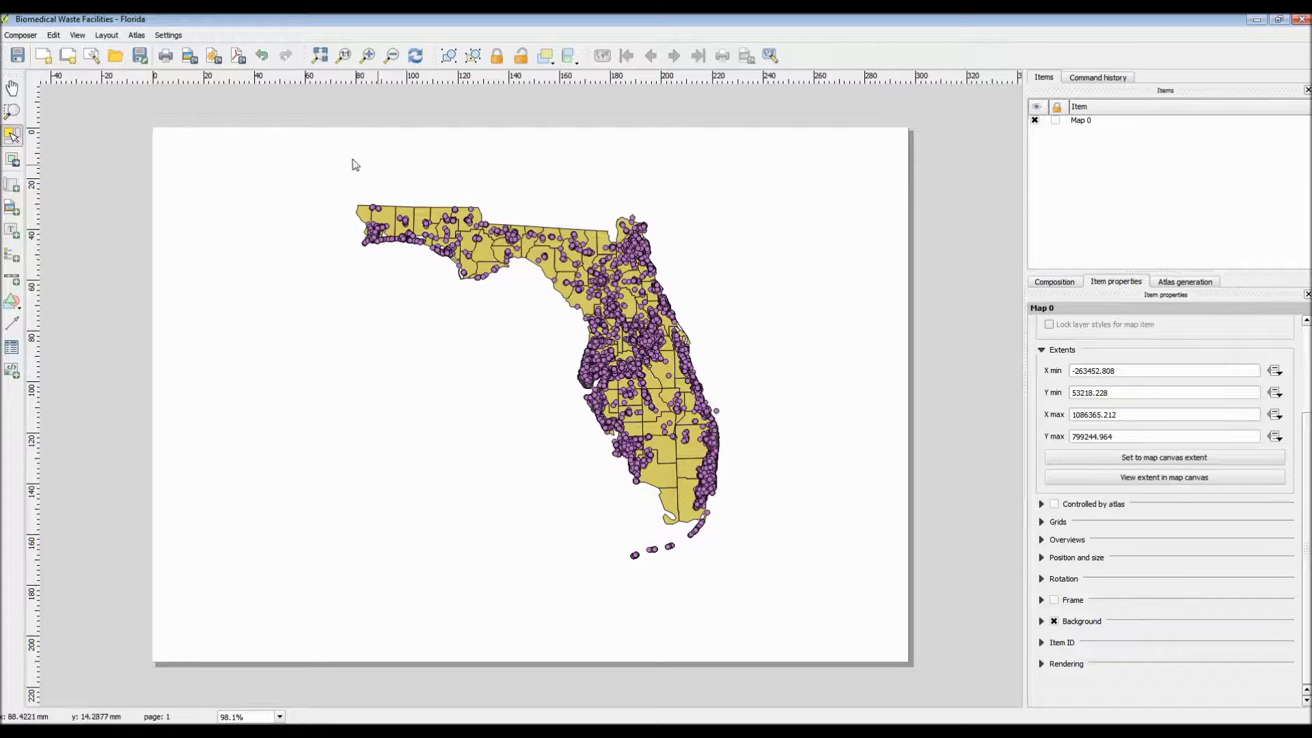
Step: Draw a label box at the top of the page and change its text to 'Biomedical Waste Facilities Located in Florida'
left_click(12, 232)
left_click_drag(402, 152, 702, 177)
left_click(690, 201)
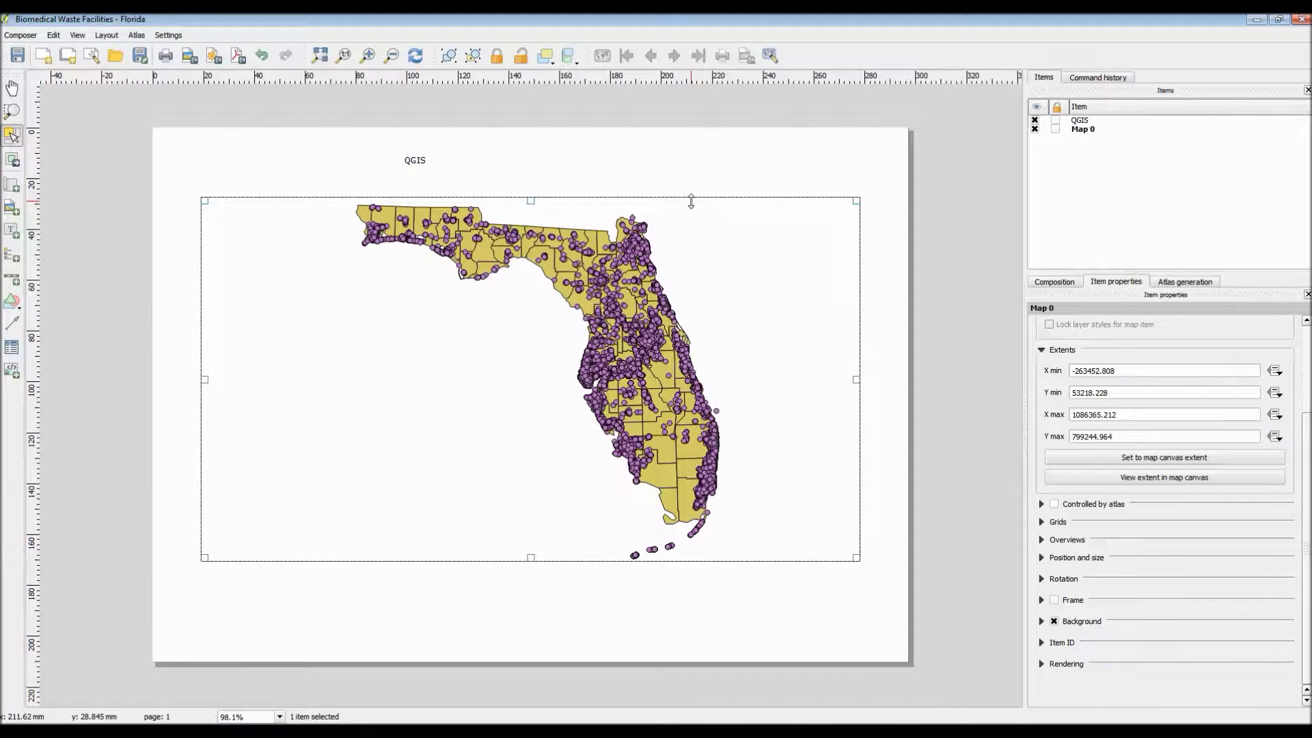
left_click(424, 164)
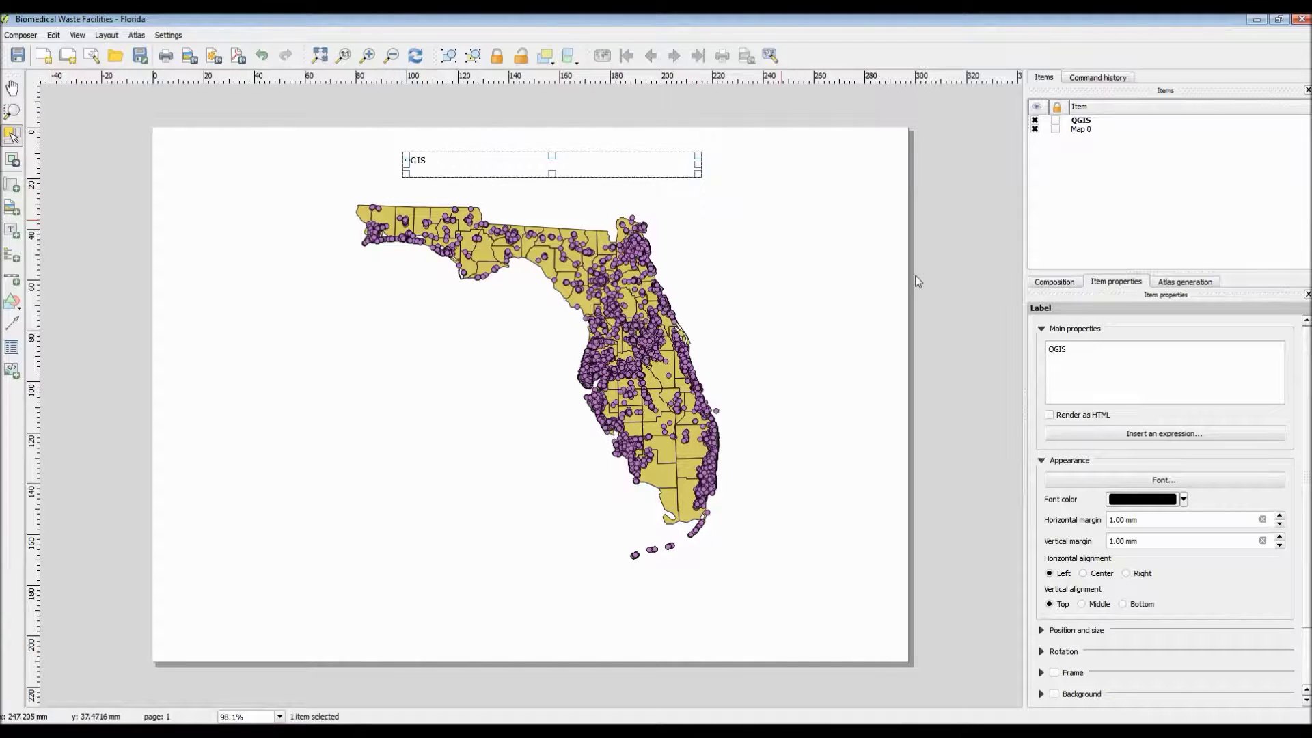
double_click(1087, 349)
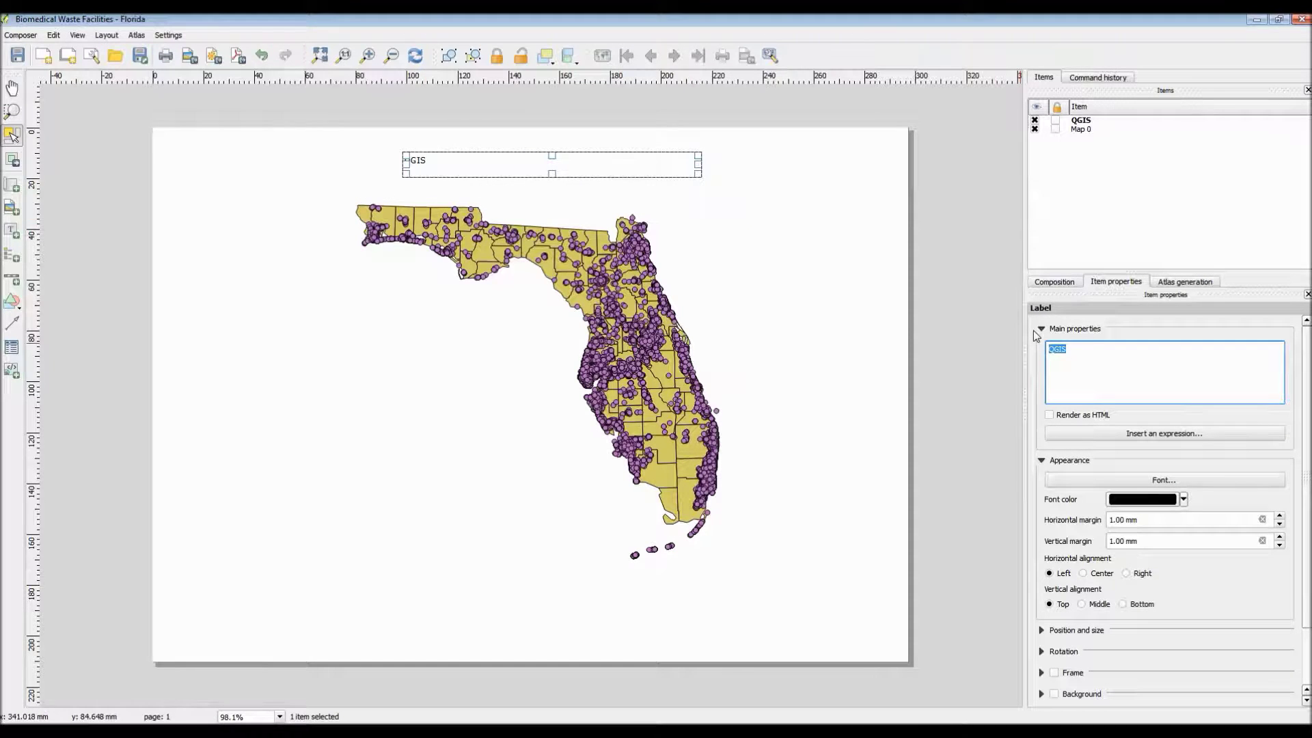
key("BackSpace")
type("Biomedical Waste Facilities ")
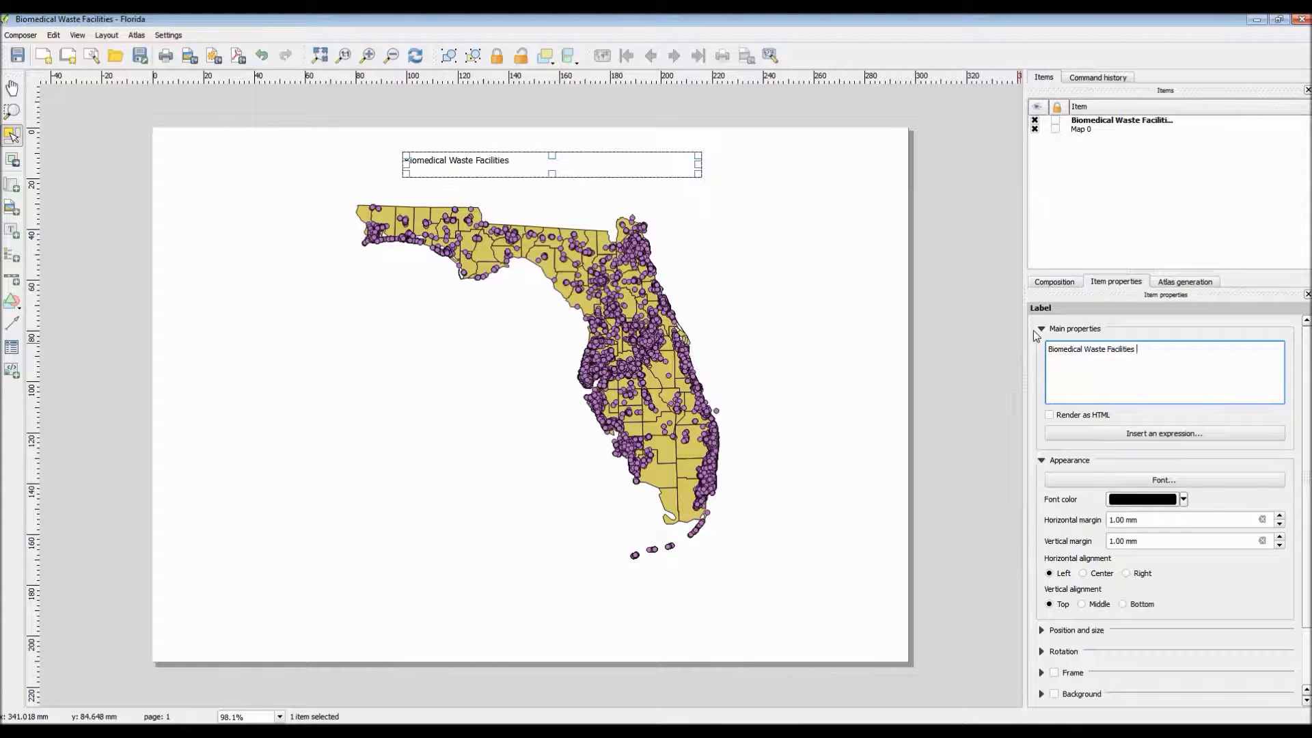
type("Located in Florida")
Step: Centre the title horizontally and vertically and set its font to Bookman Old Style Bold 18
left_click(1083, 573)
left_click(1082, 604)
left_click(1107, 480)
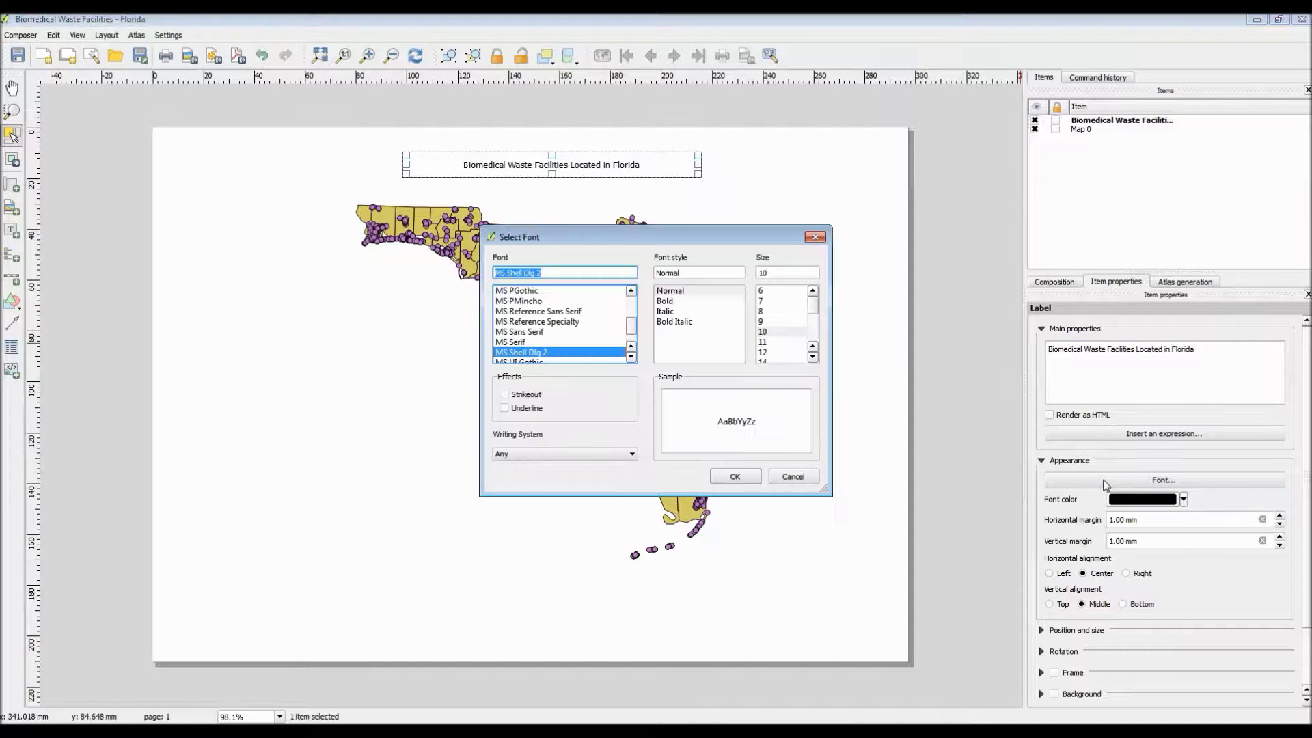
left_click_drag(635, 329, 633, 307)
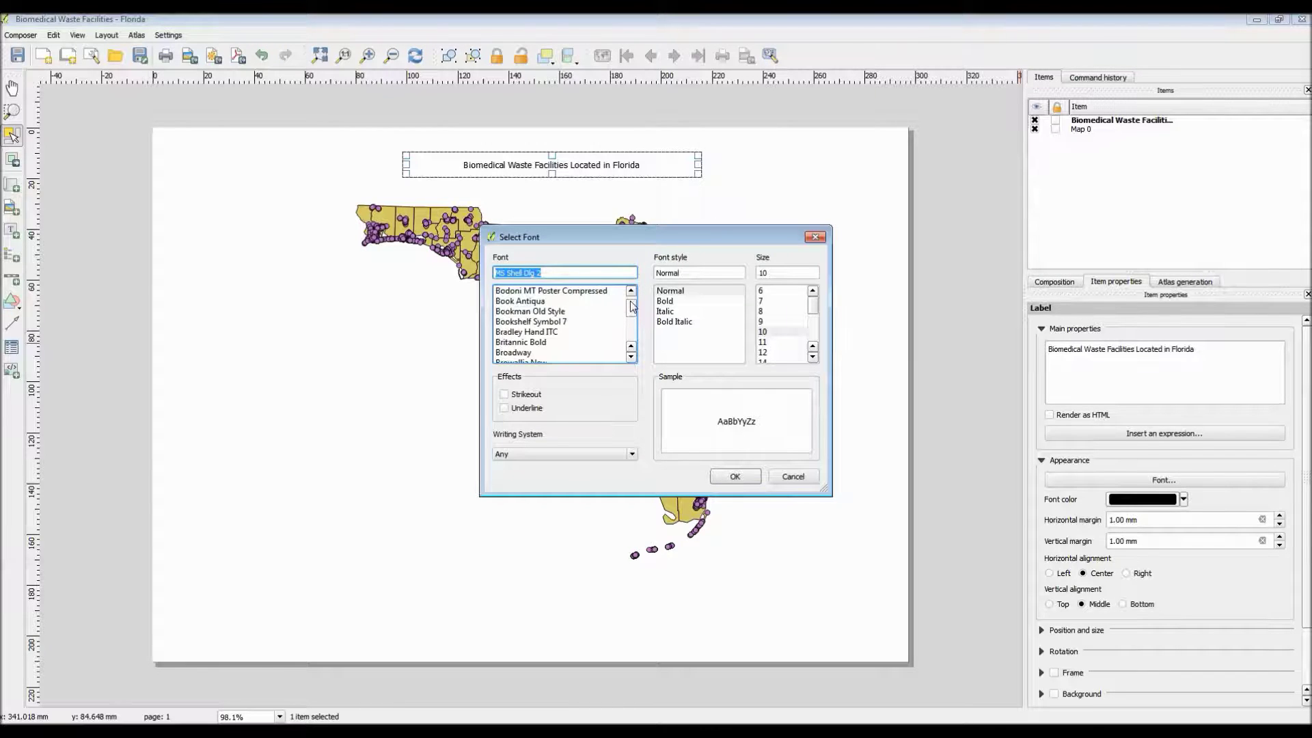
left_click(559, 312)
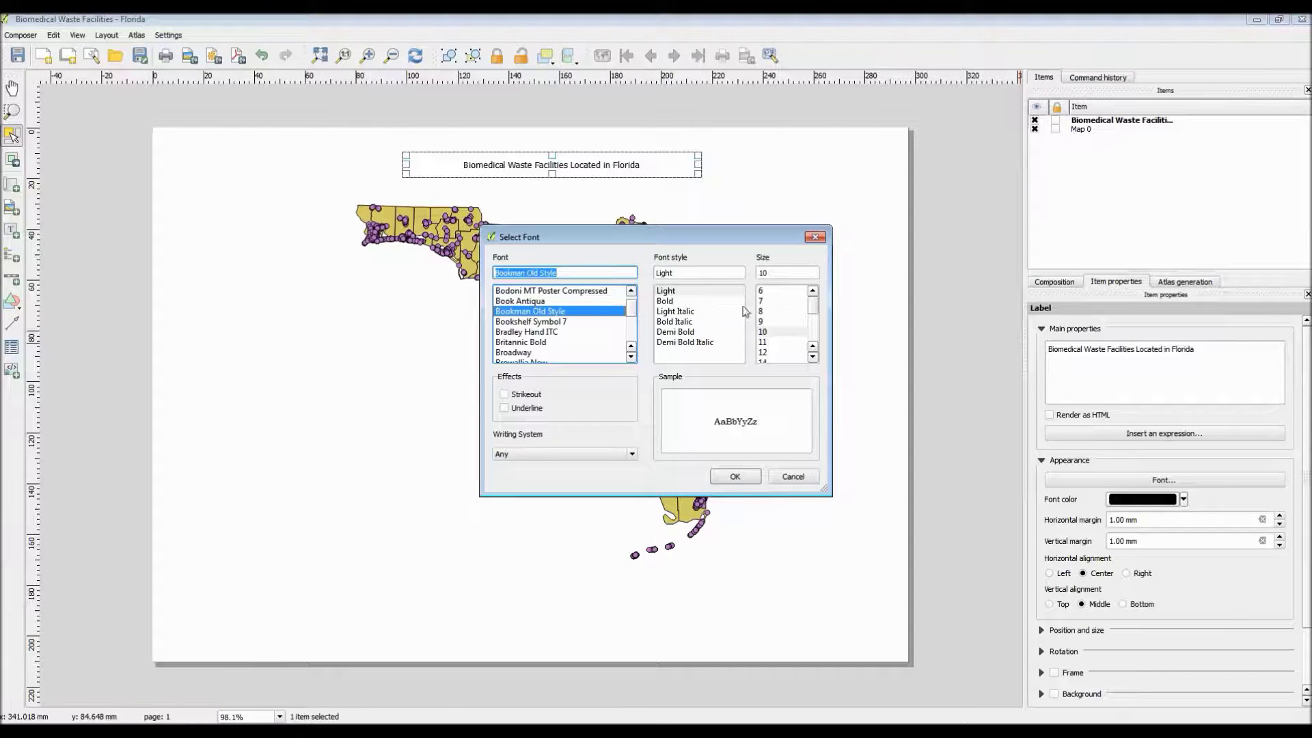
left_click(666, 301)
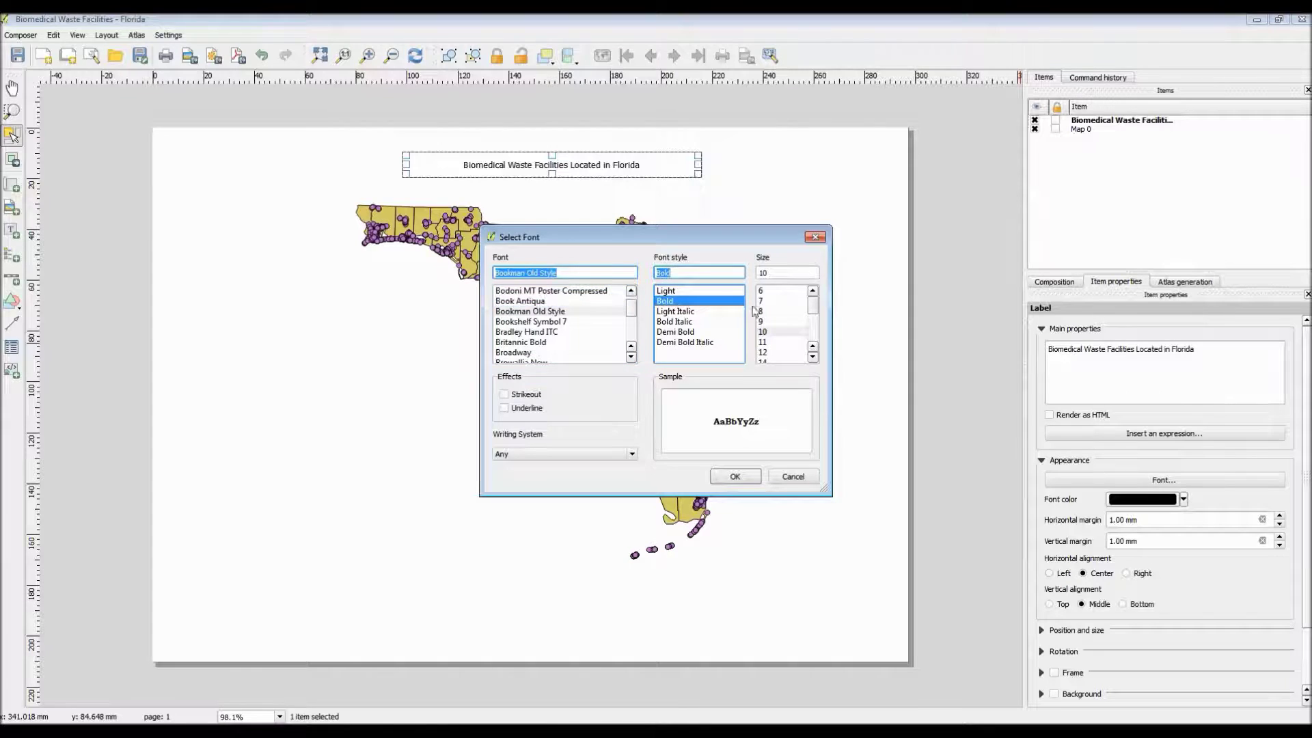
scroll(813, 352, "down", 2)
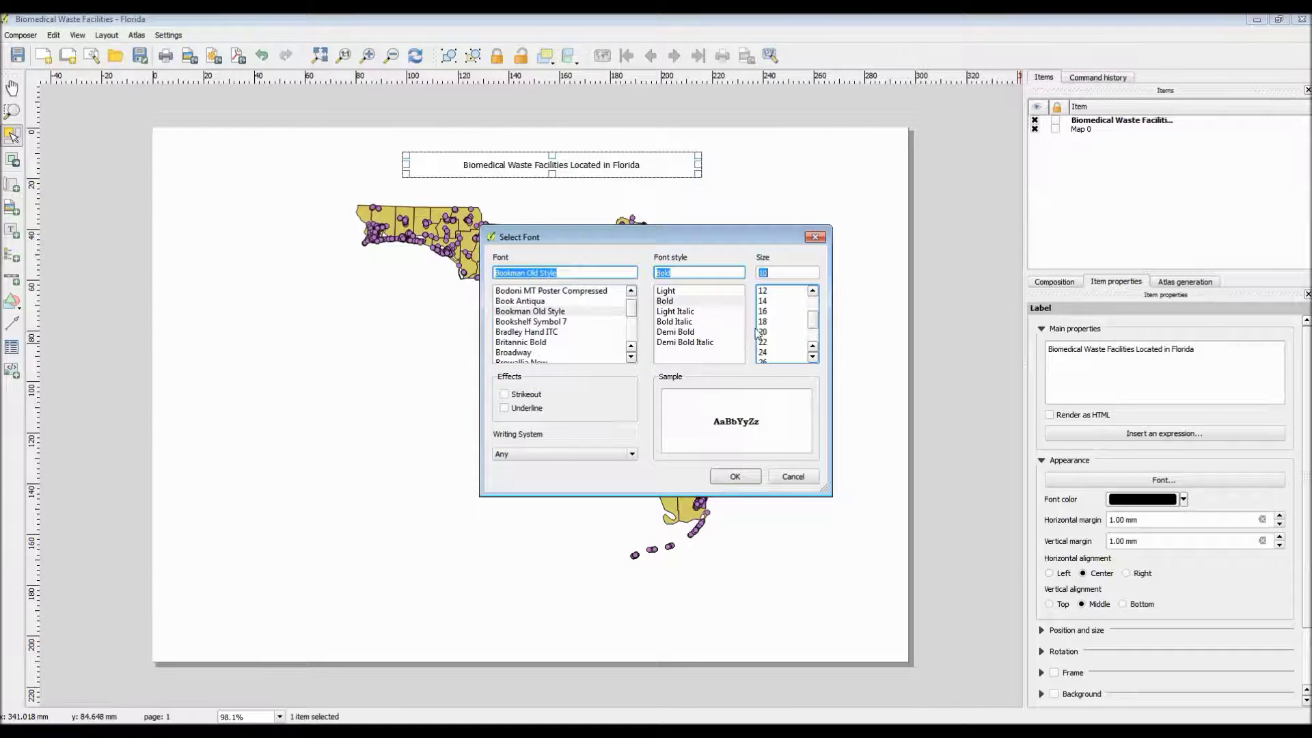
left_click(763, 321)
left_click(750, 479)
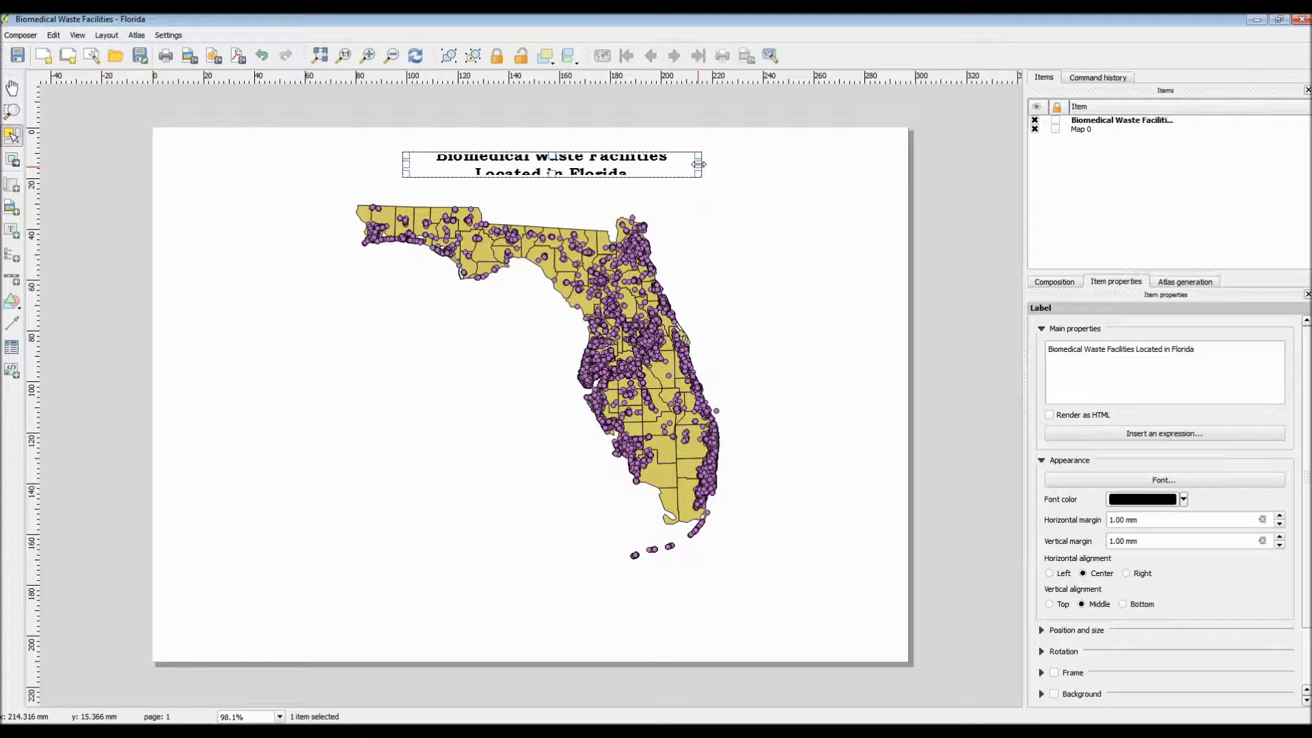
Step: Reduce the title font size to 16 and enlarge the label box so both lines show
left_click(1110, 479)
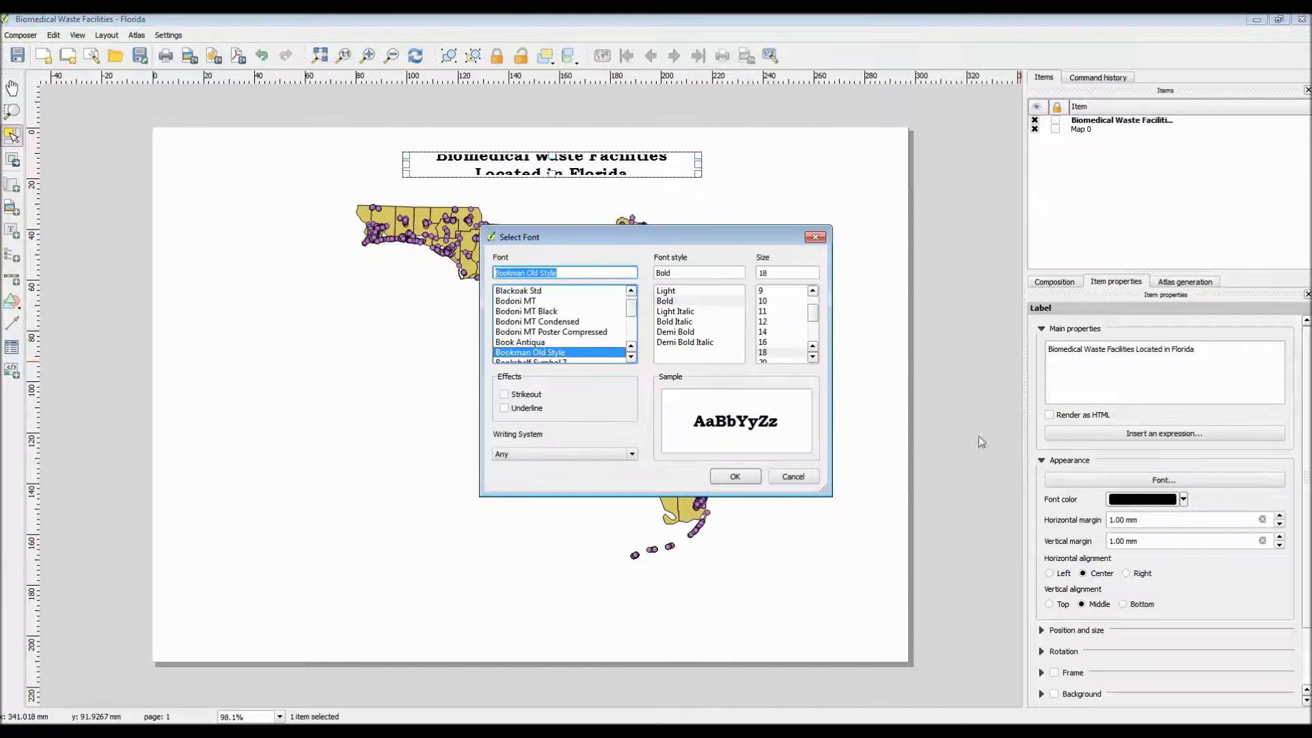
left_click(769, 342)
left_click(741, 477)
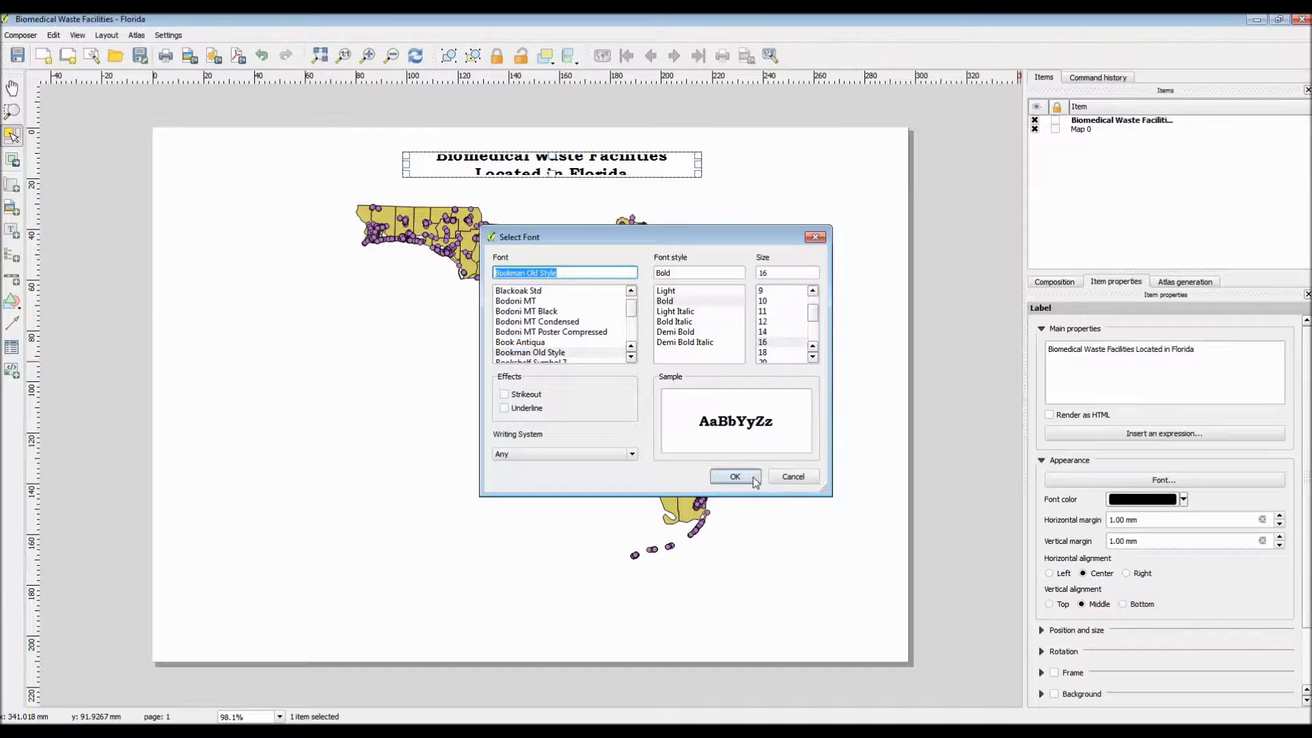
mouse_move(699, 175)
left_mouse_down()
mouse_move(745, 186)
mouse_move(701, 174)
mouse_move(713, 170)
left_mouse_up()
Step: Shift the title label slightly to the left
left_click(713, 240)
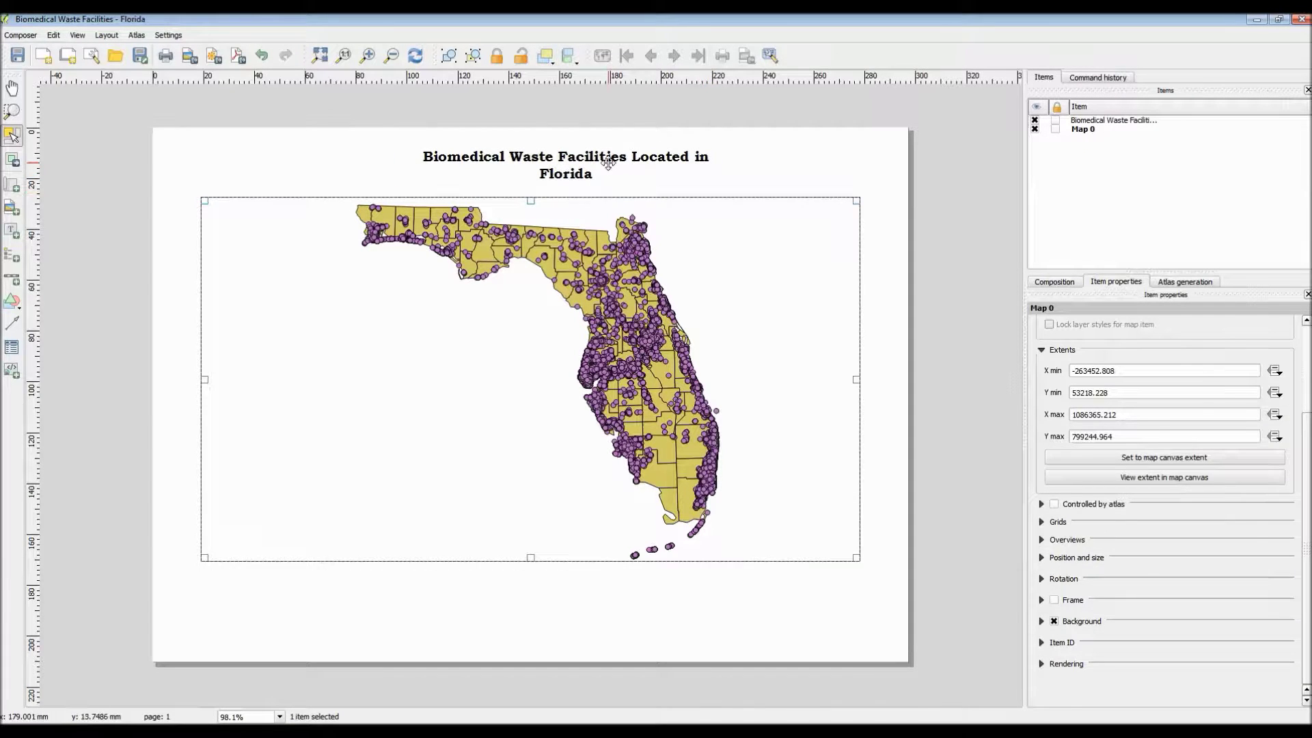
left_click(509, 162)
left_click_drag(506, 163, 489, 162)
left_click(823, 186)
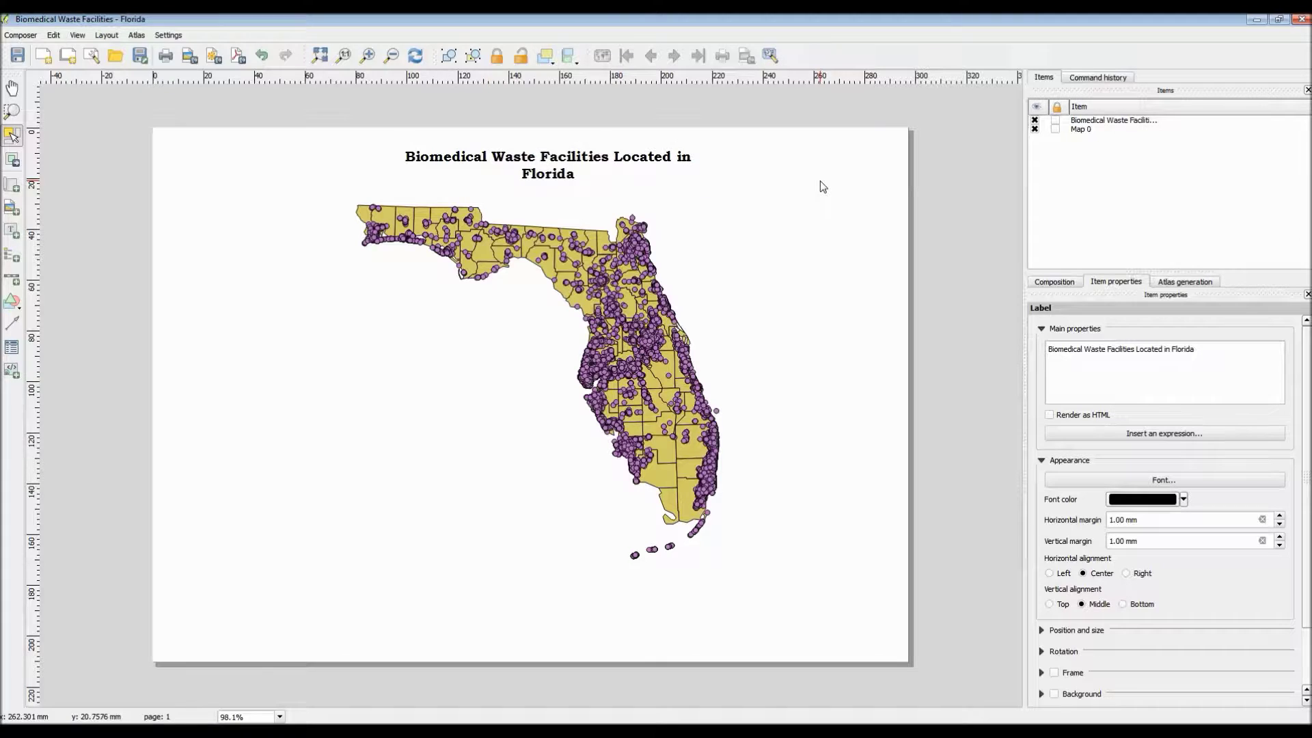
Step: Resize the title box and move it left so it sits centred over the map
left_click(646, 168)
left_click_drag(723, 165, 792, 166)
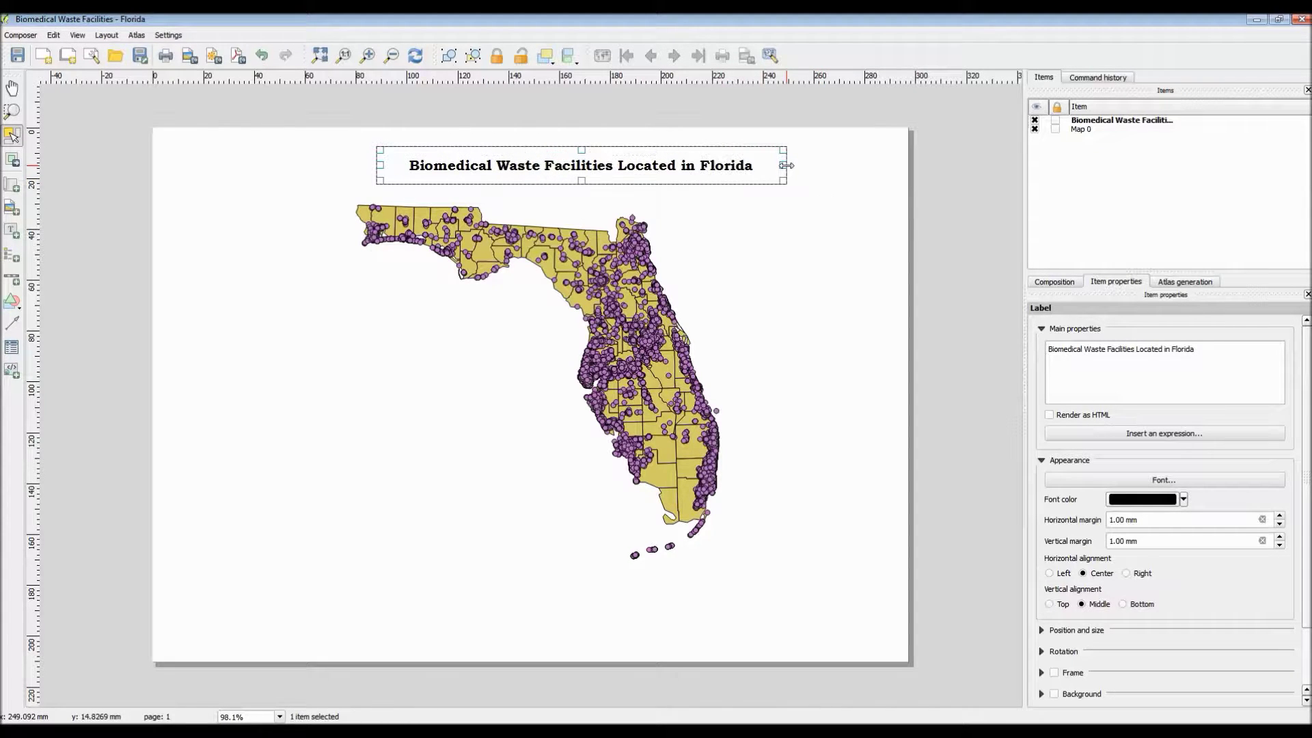
left_click_drag(783, 165, 762, 157)
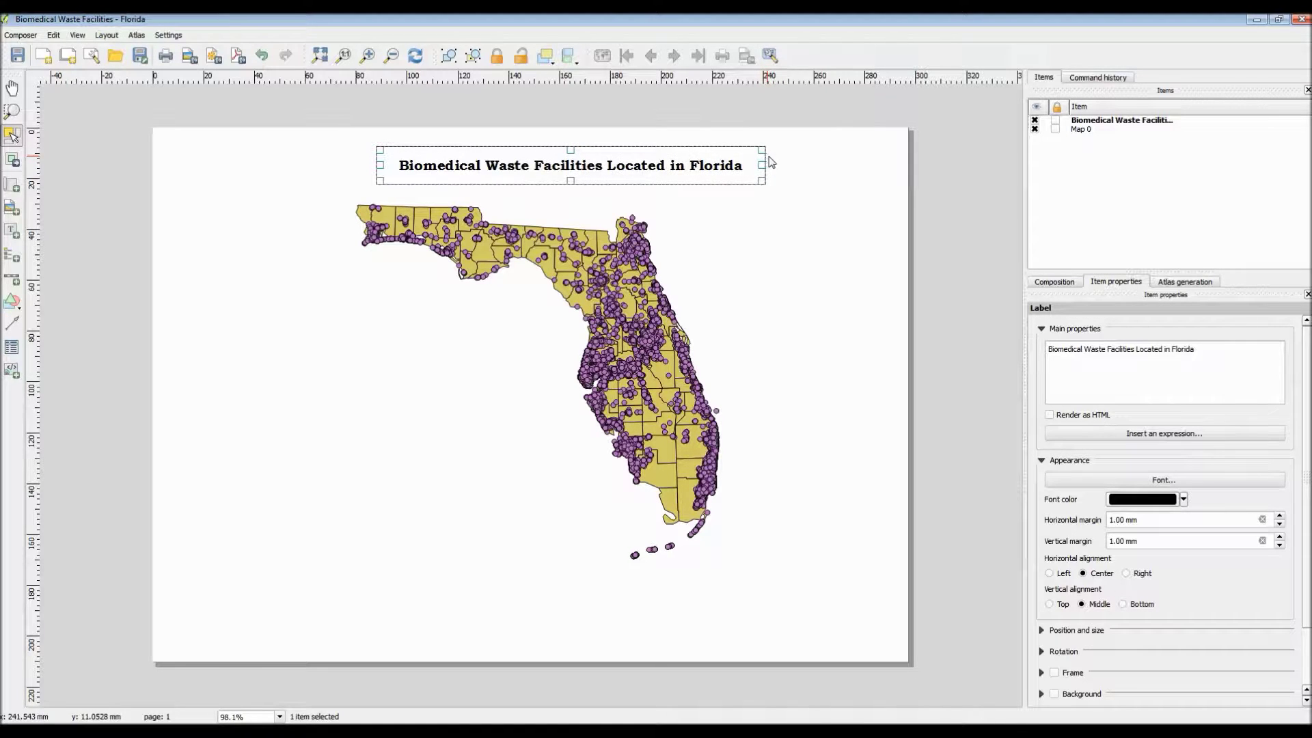
left_click(805, 248)
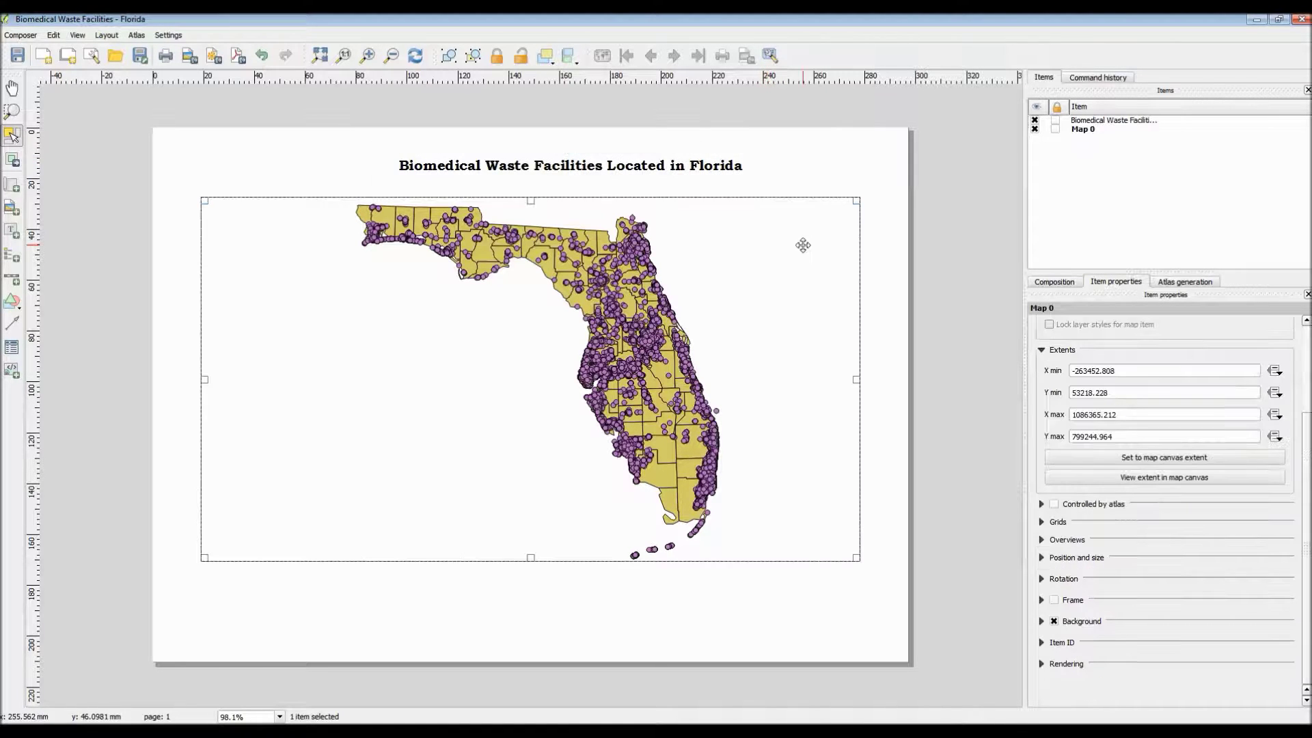
left_click(708, 171)
left_click_drag(697, 155, 676, 159)
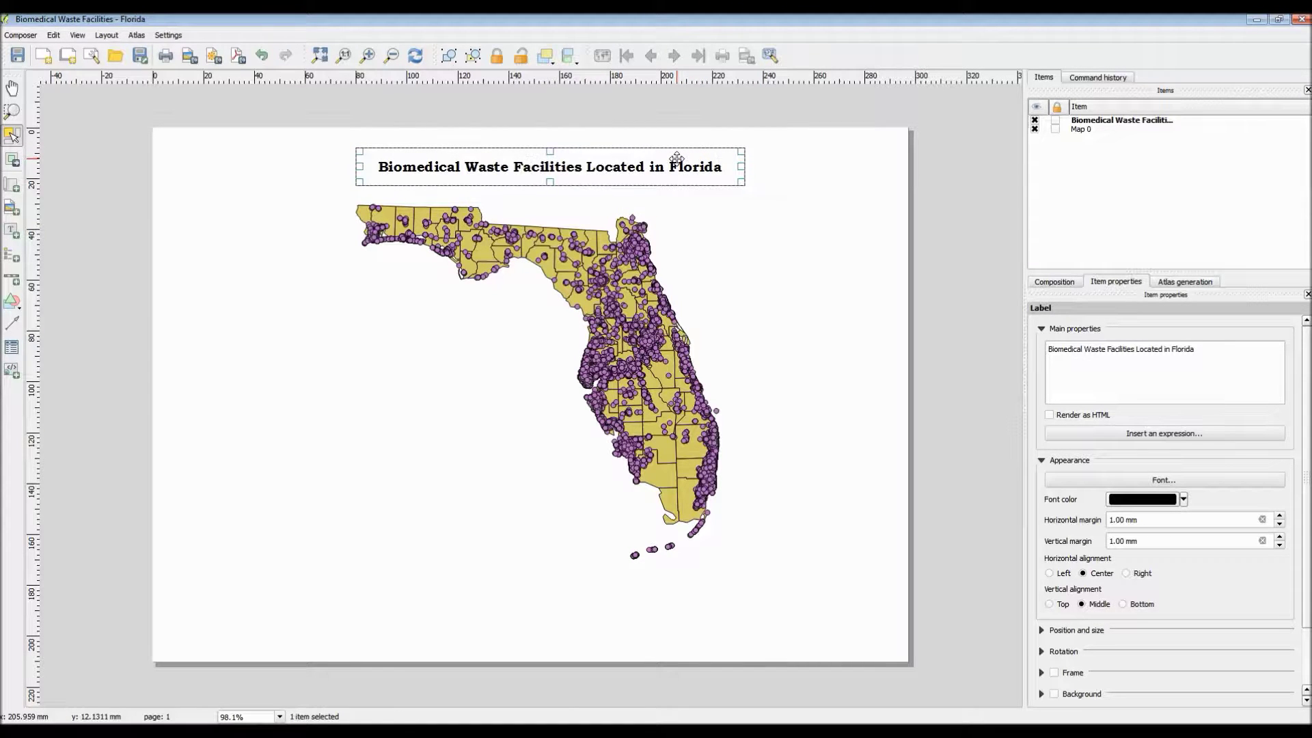
left_click(827, 203)
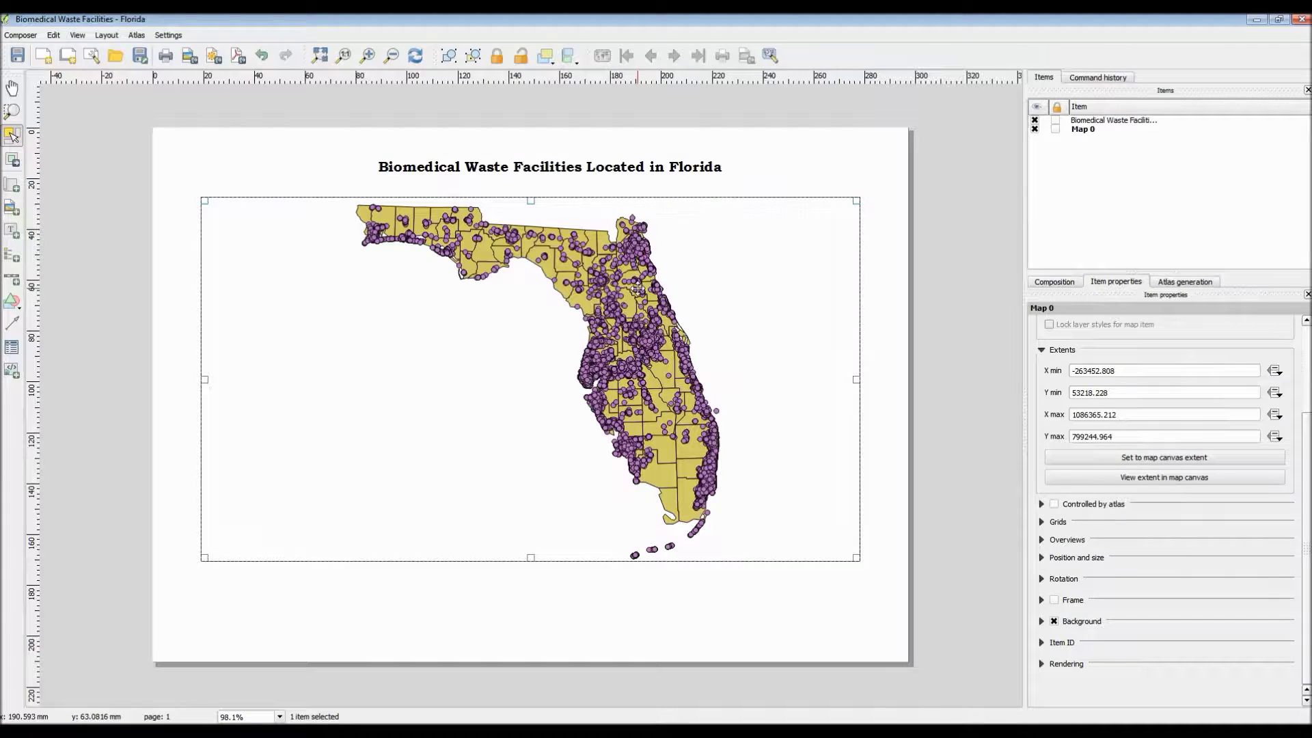
left_click(13, 256)
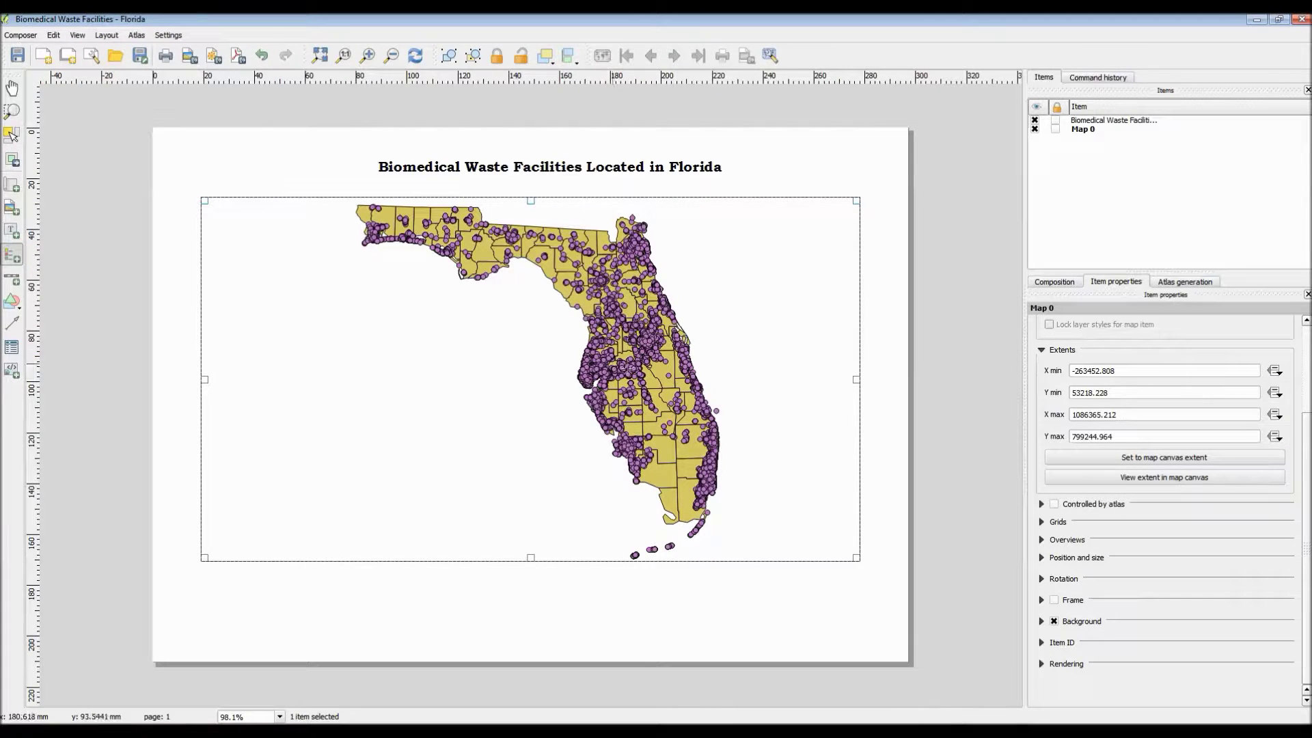
Step: Add a legend at the map's lower right titled 'Key' with centred title alignment
left_click_drag(770, 528, 802, 566)
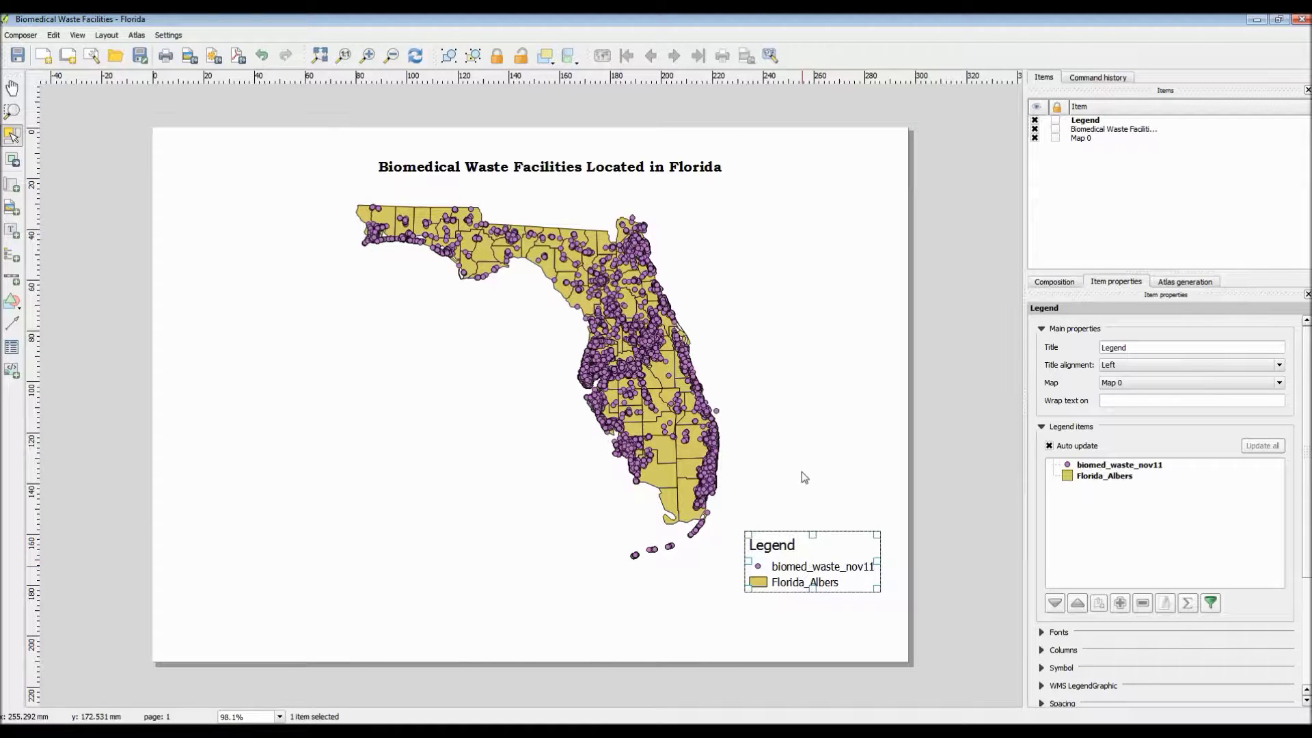
double_click(1140, 346)
key("BackSpace")
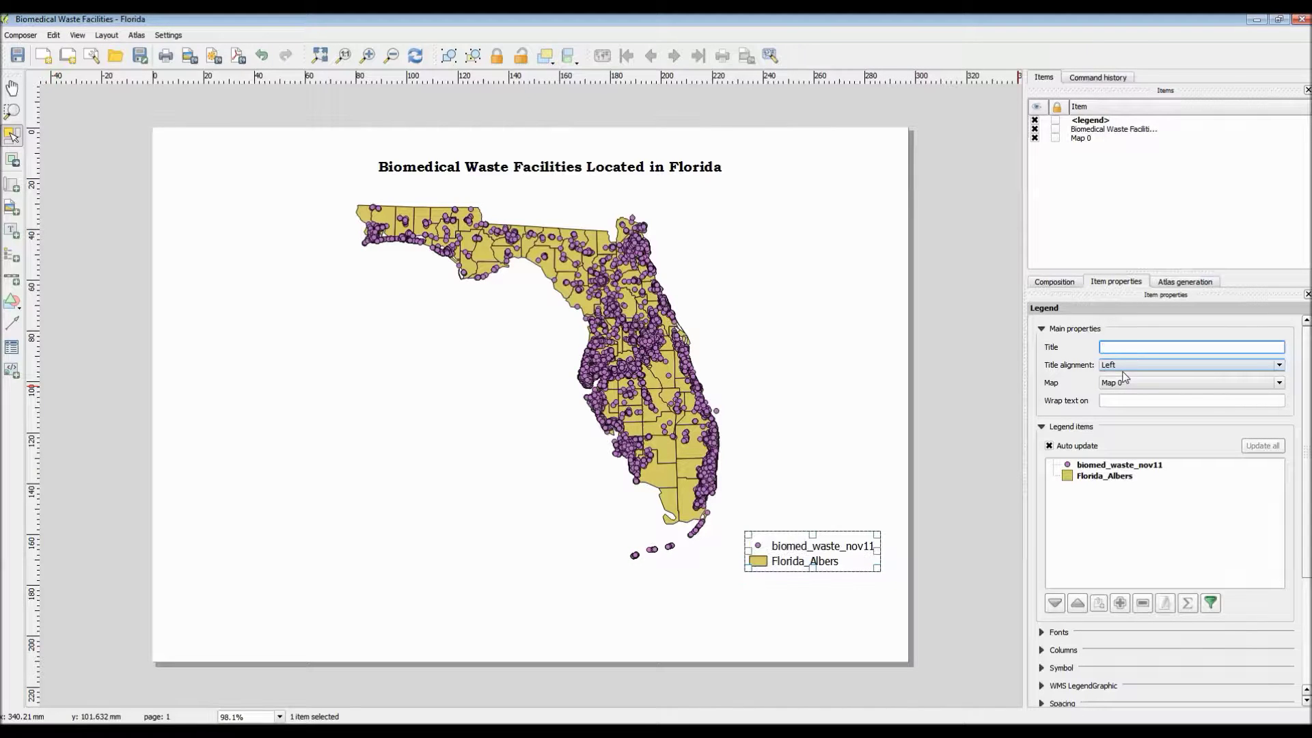
type("Key")
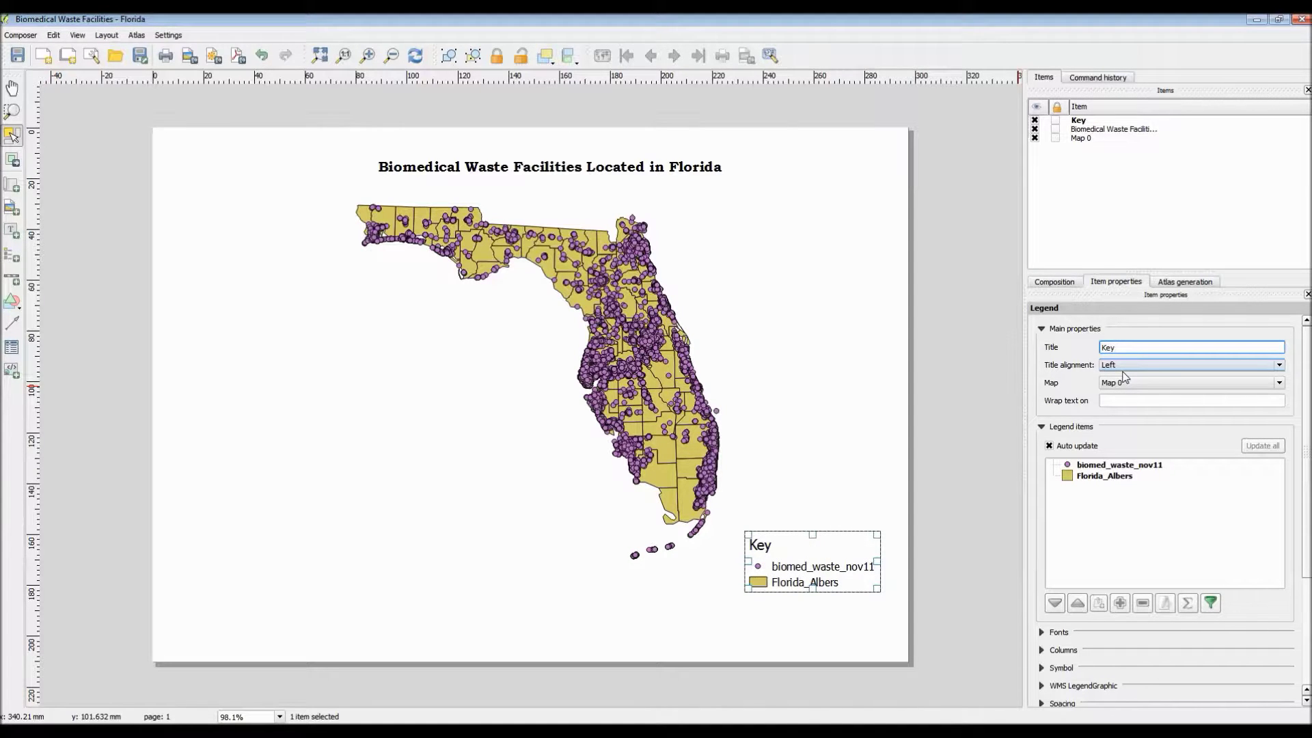
left_click(1127, 366)
left_click(1134, 384)
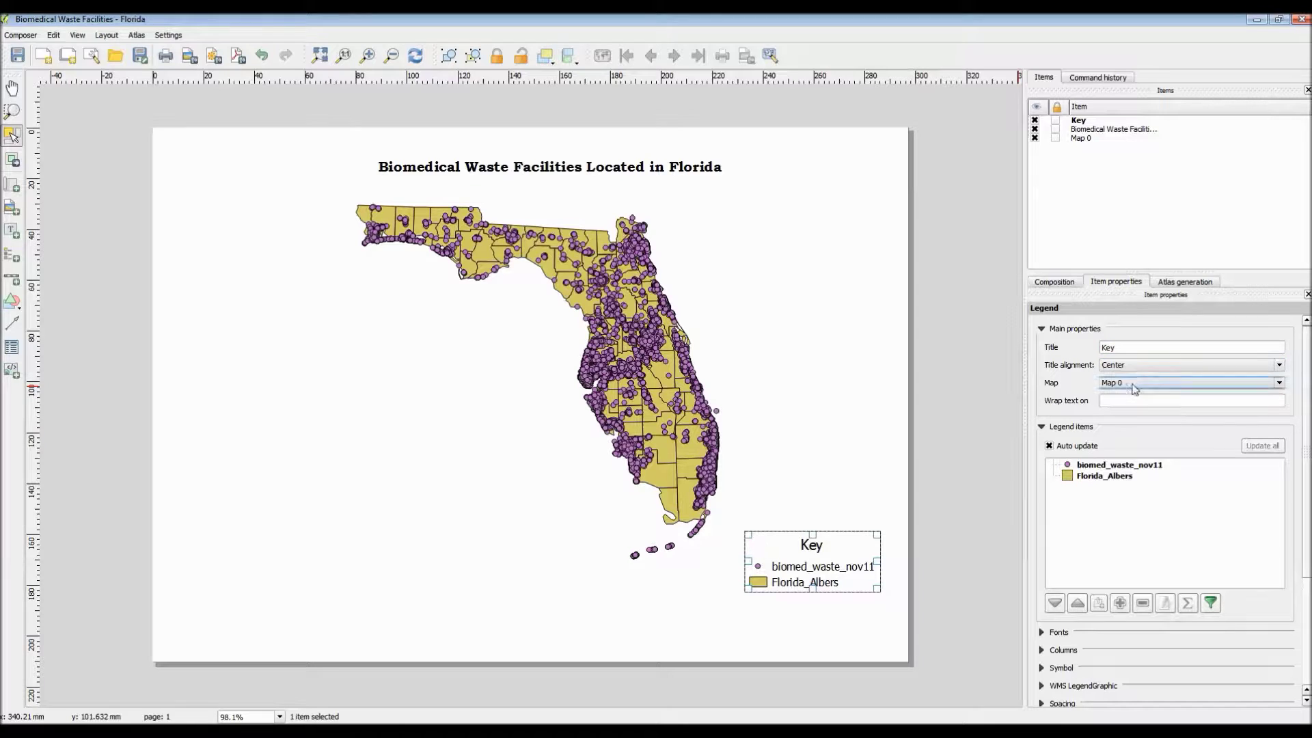
Step: Place a scale bar on the map below Florida
left_click(857, 400)
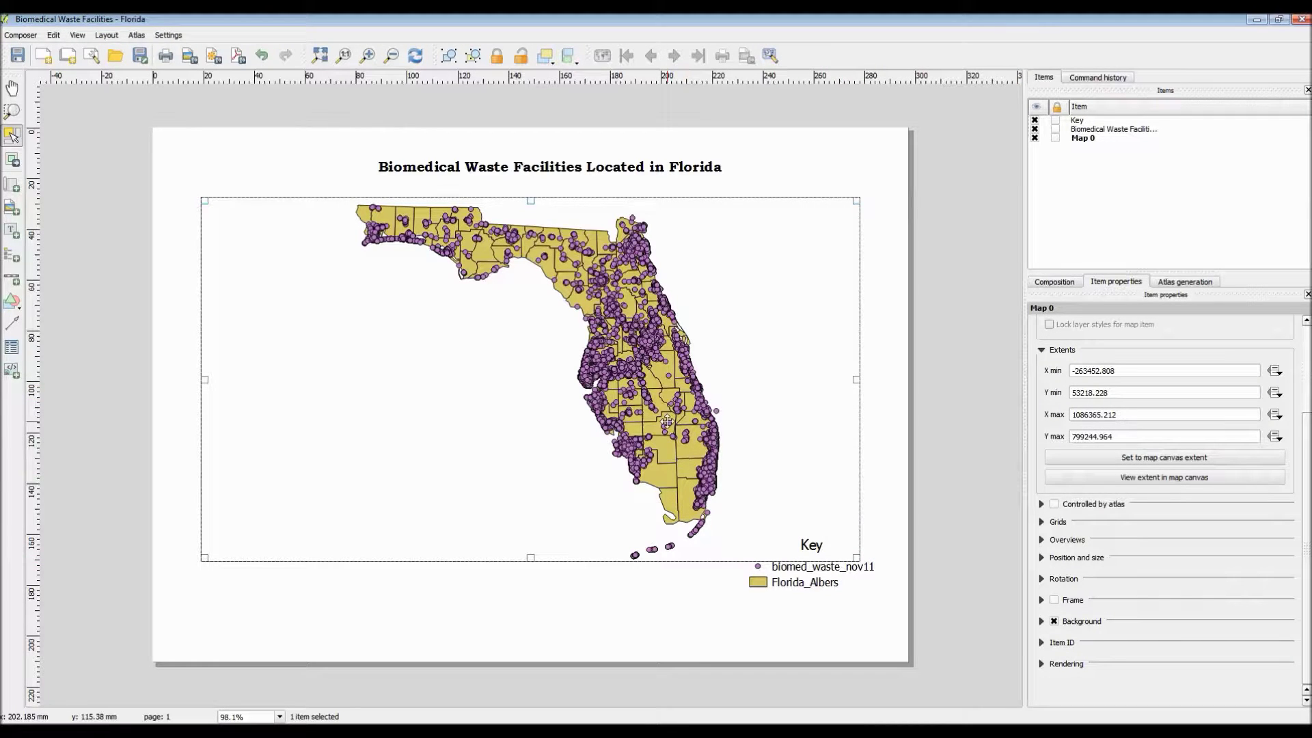
left_click(9, 283)
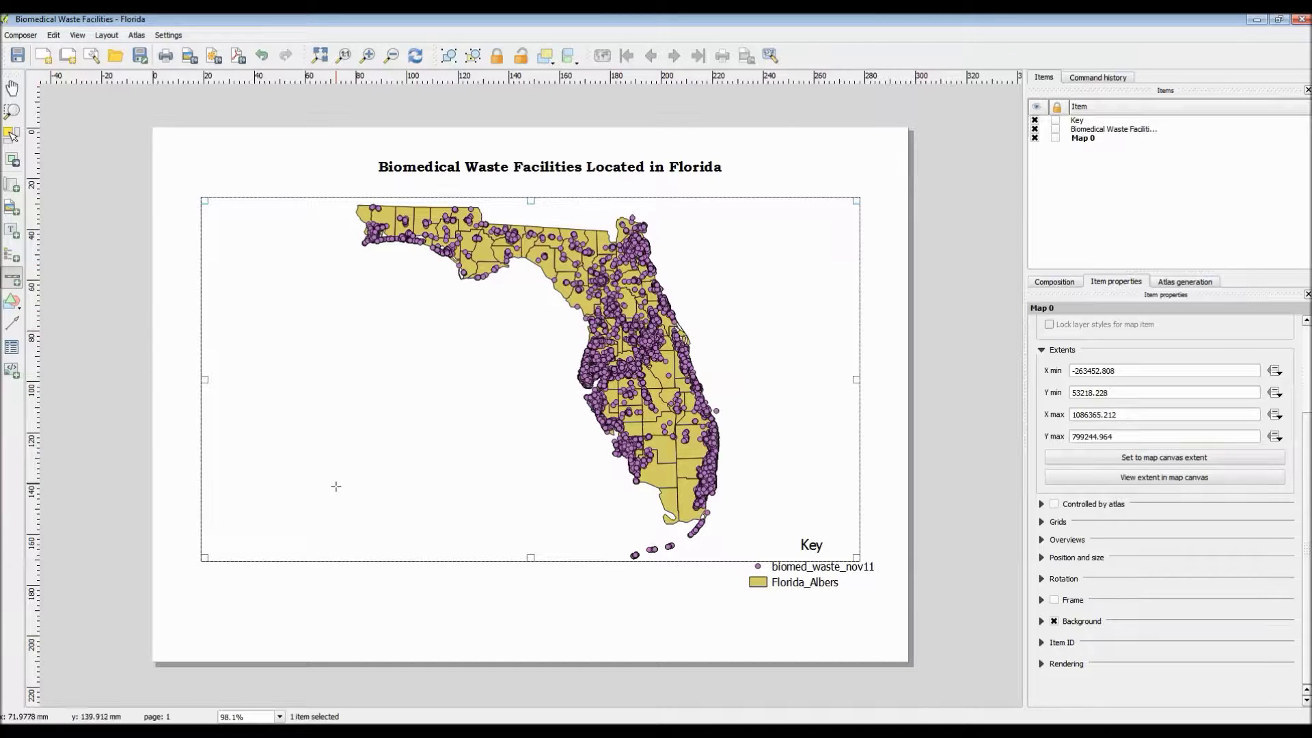
left_click(304, 510)
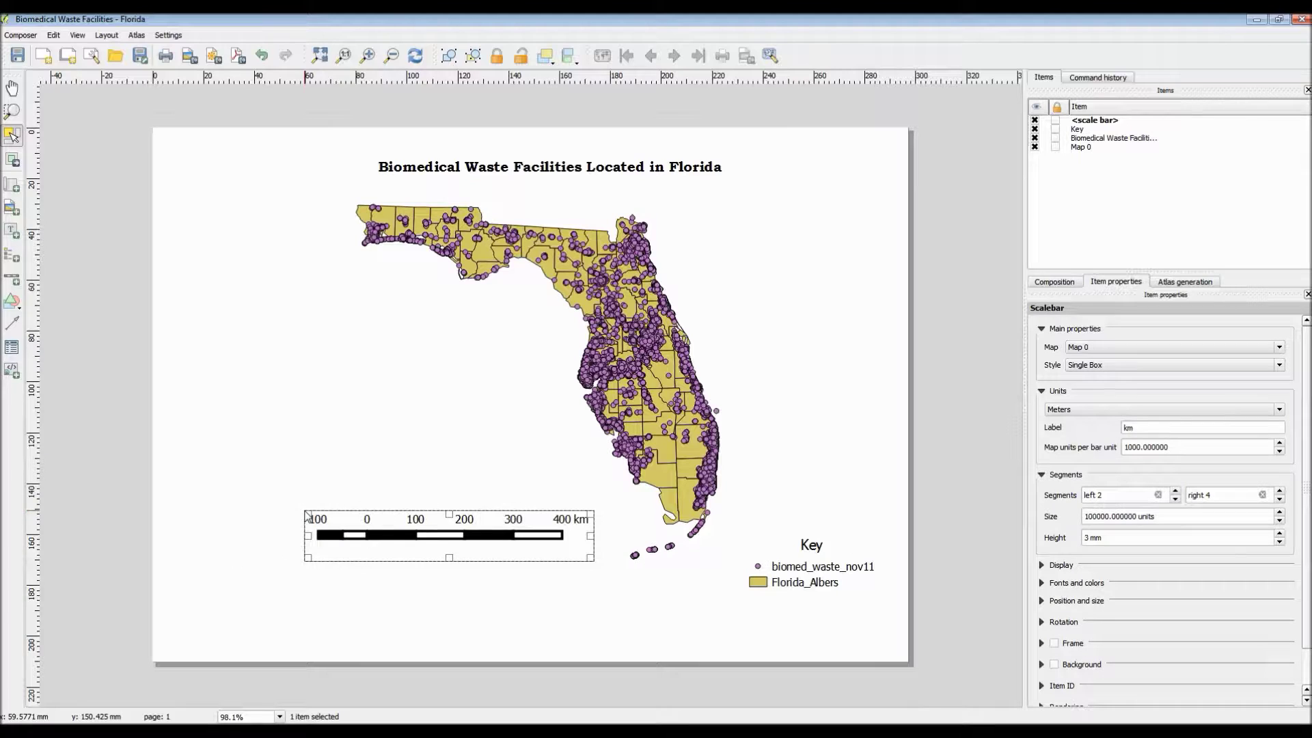
Step: Move the scale bar to the lower left and change its style to Line Ticks Up
left_click_drag(408, 531, 315, 531)
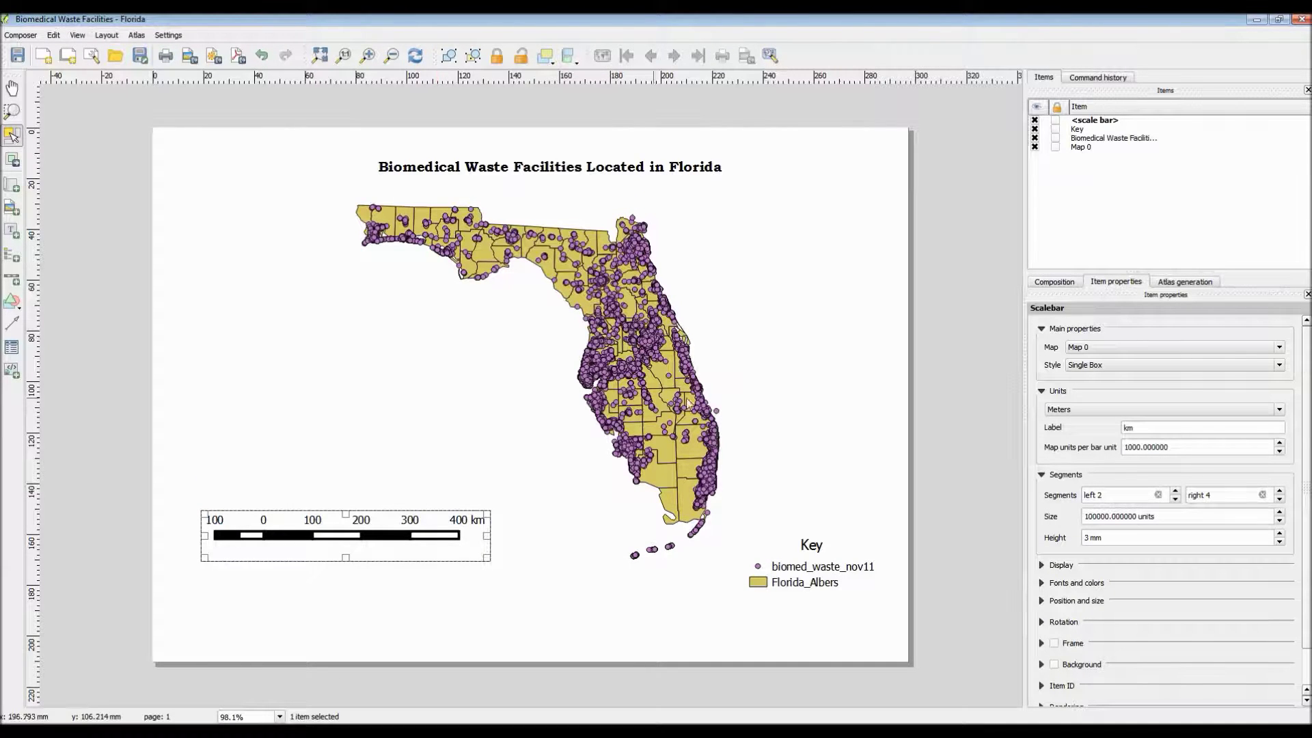
left_click(1095, 367)
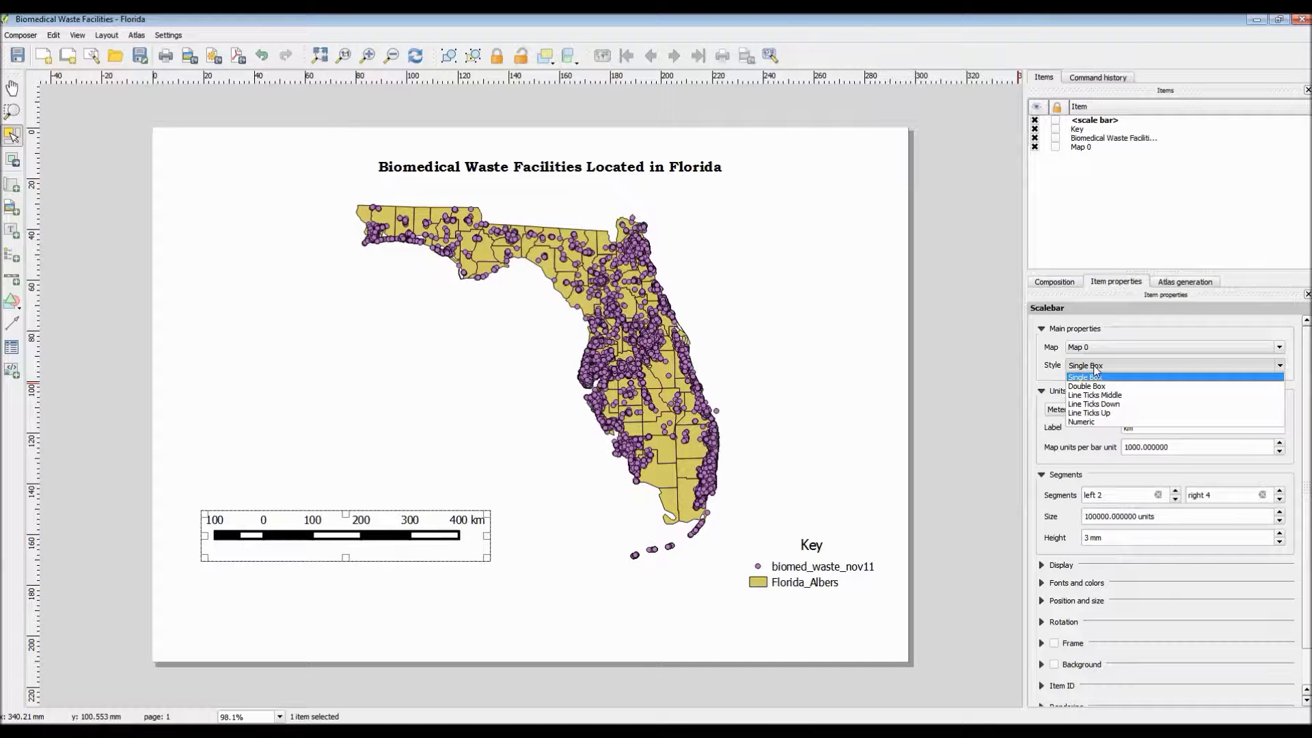
left_click(1118, 418)
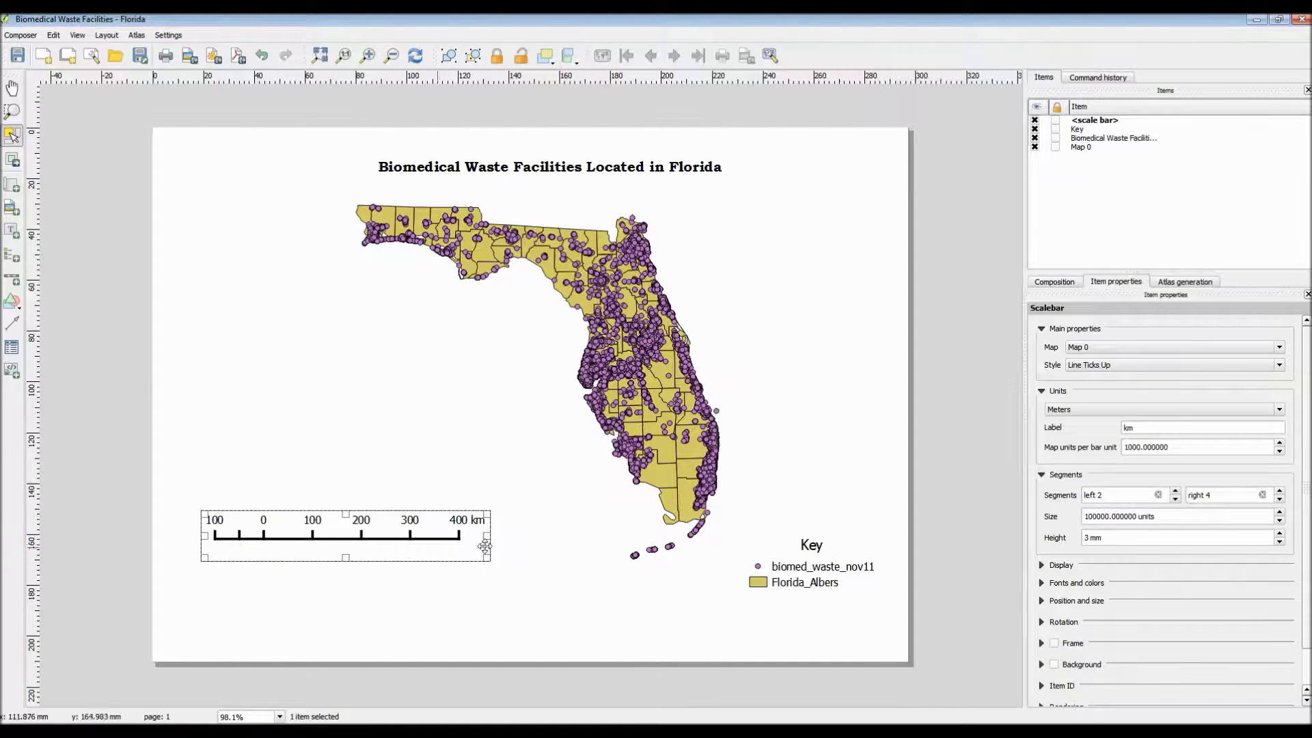
Step: Set the scale bar units to Feet and reduce its left segments to 0
left_click(1177, 499)
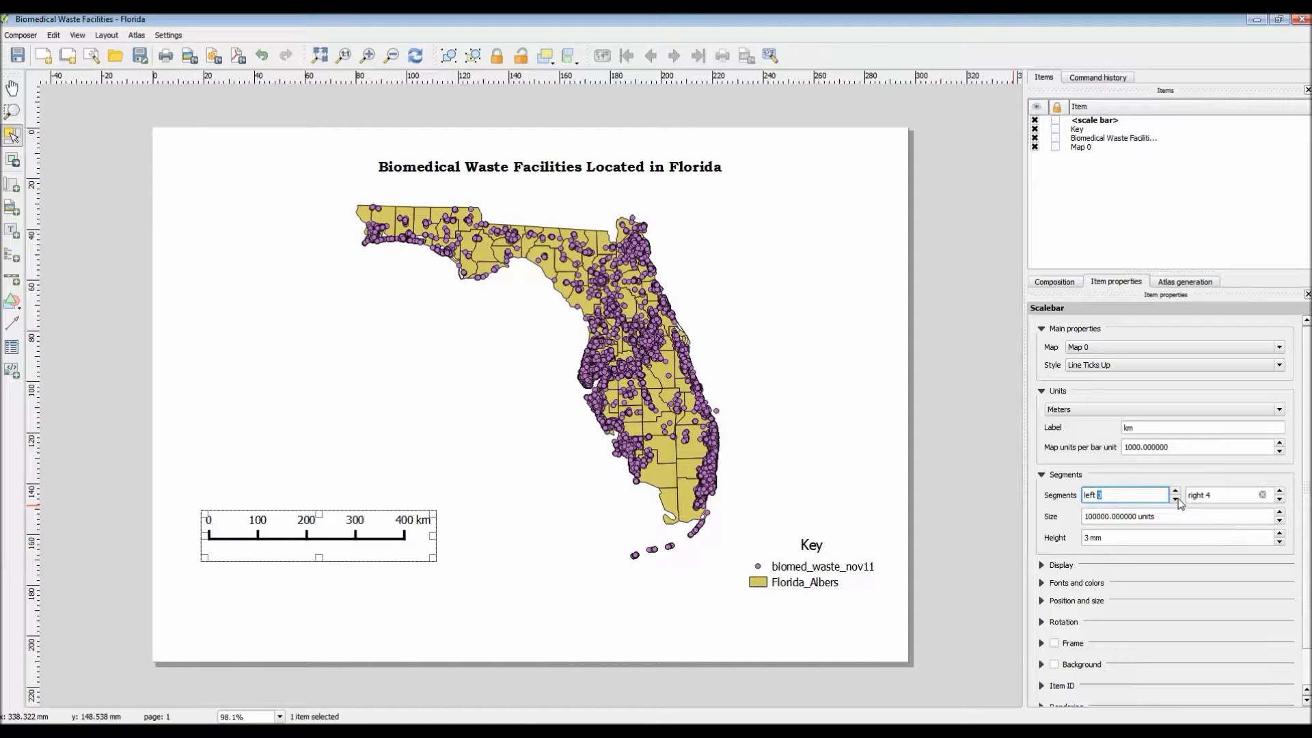
left_click(1181, 411)
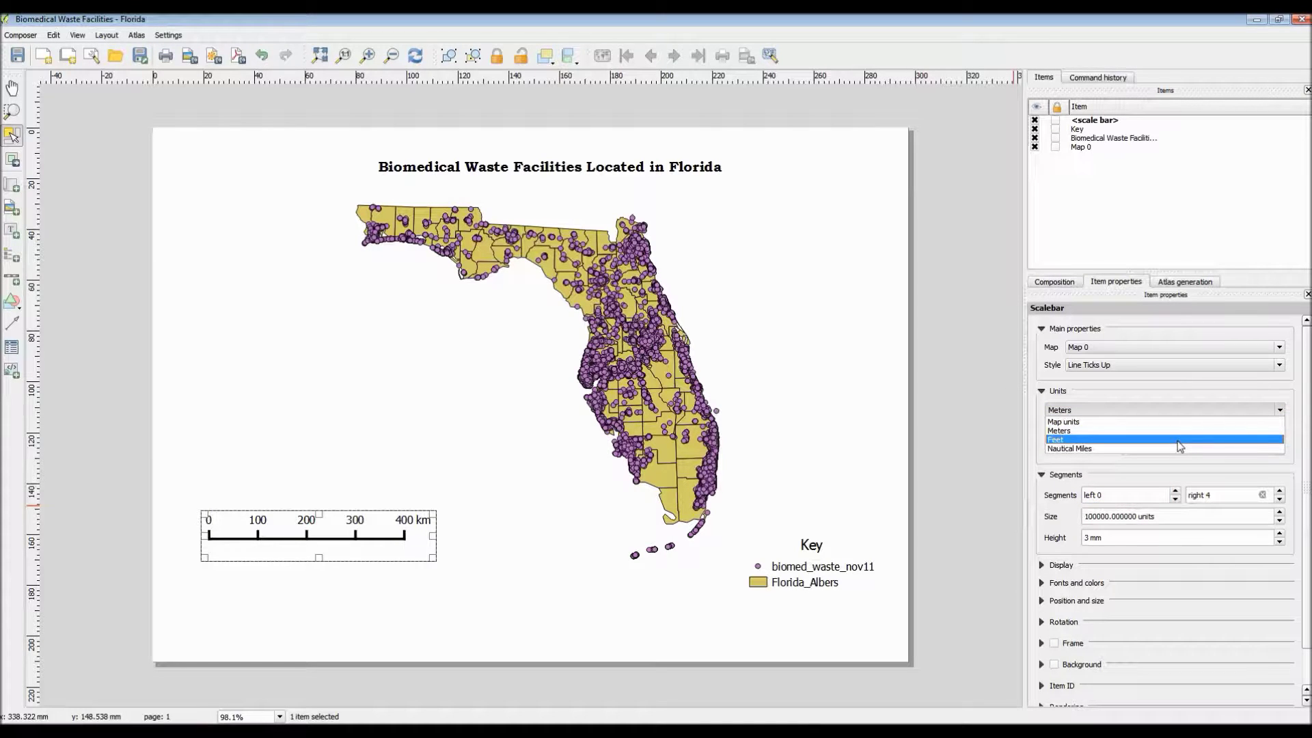
left_click(1181, 440)
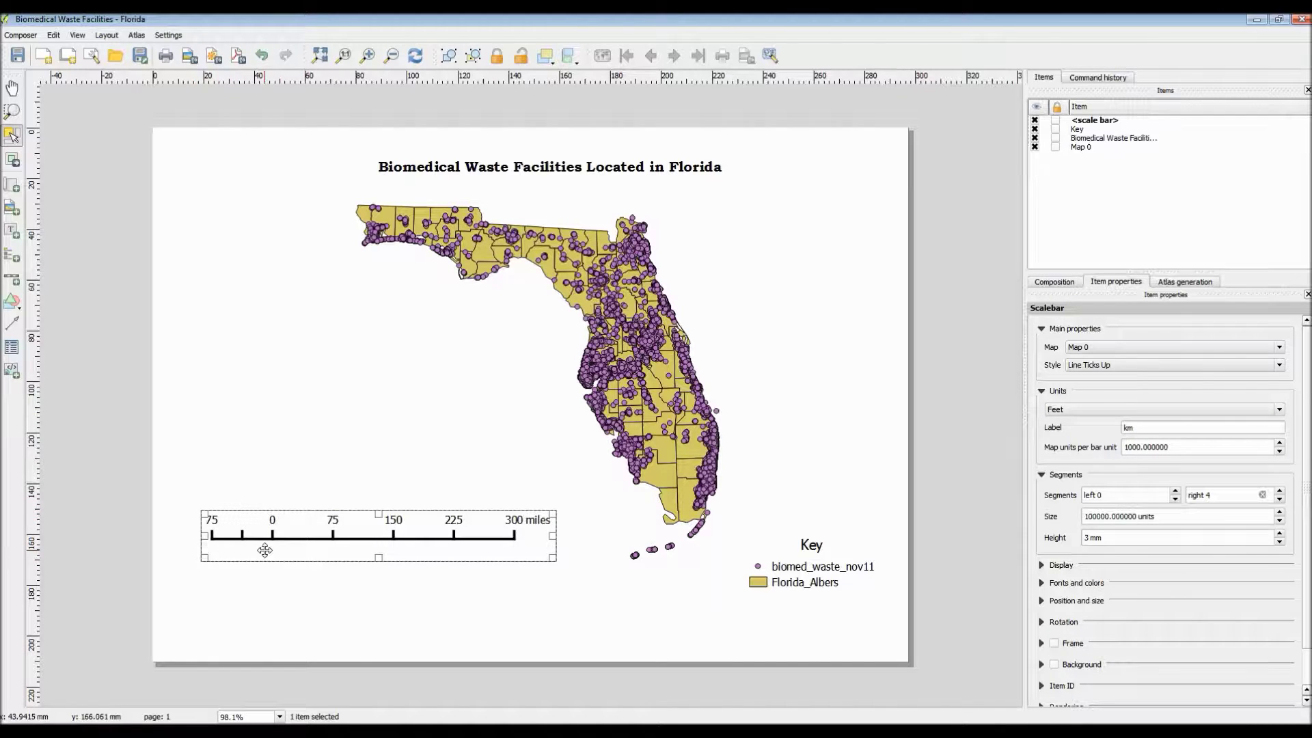
left_click(1178, 490)
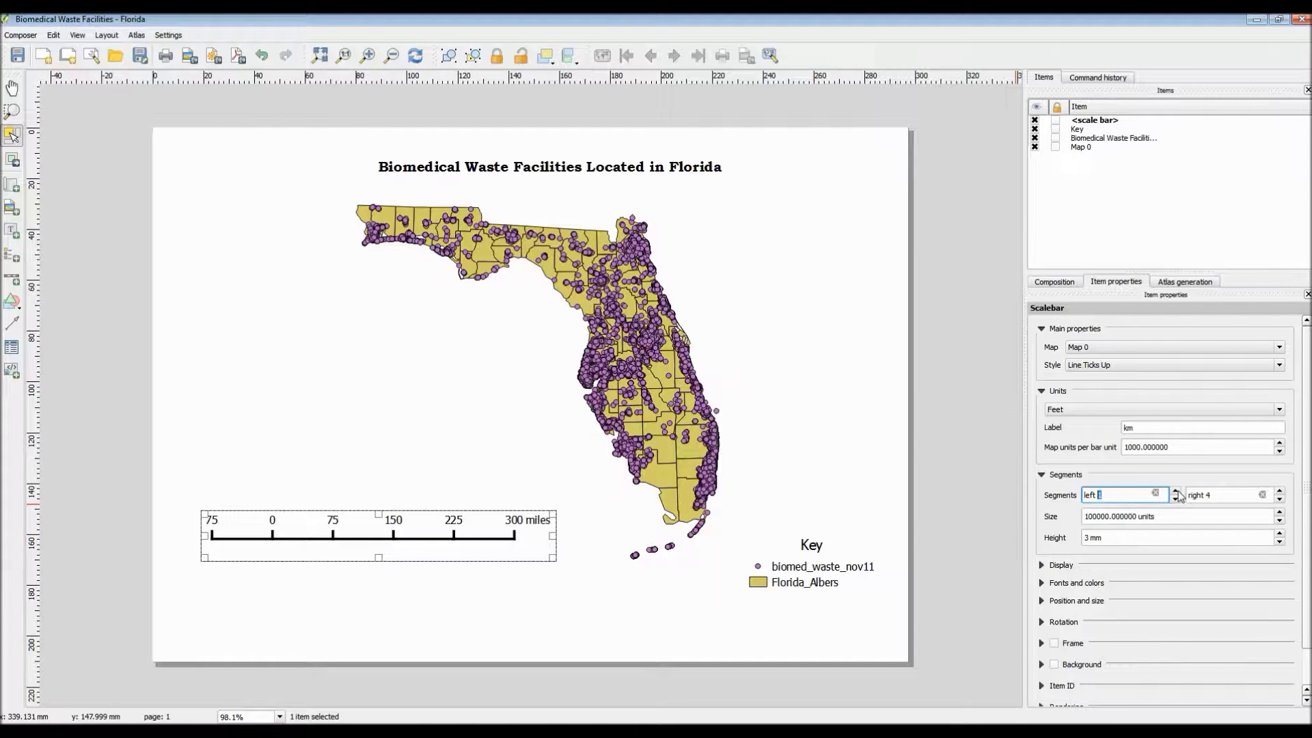
left_click(1177, 500)
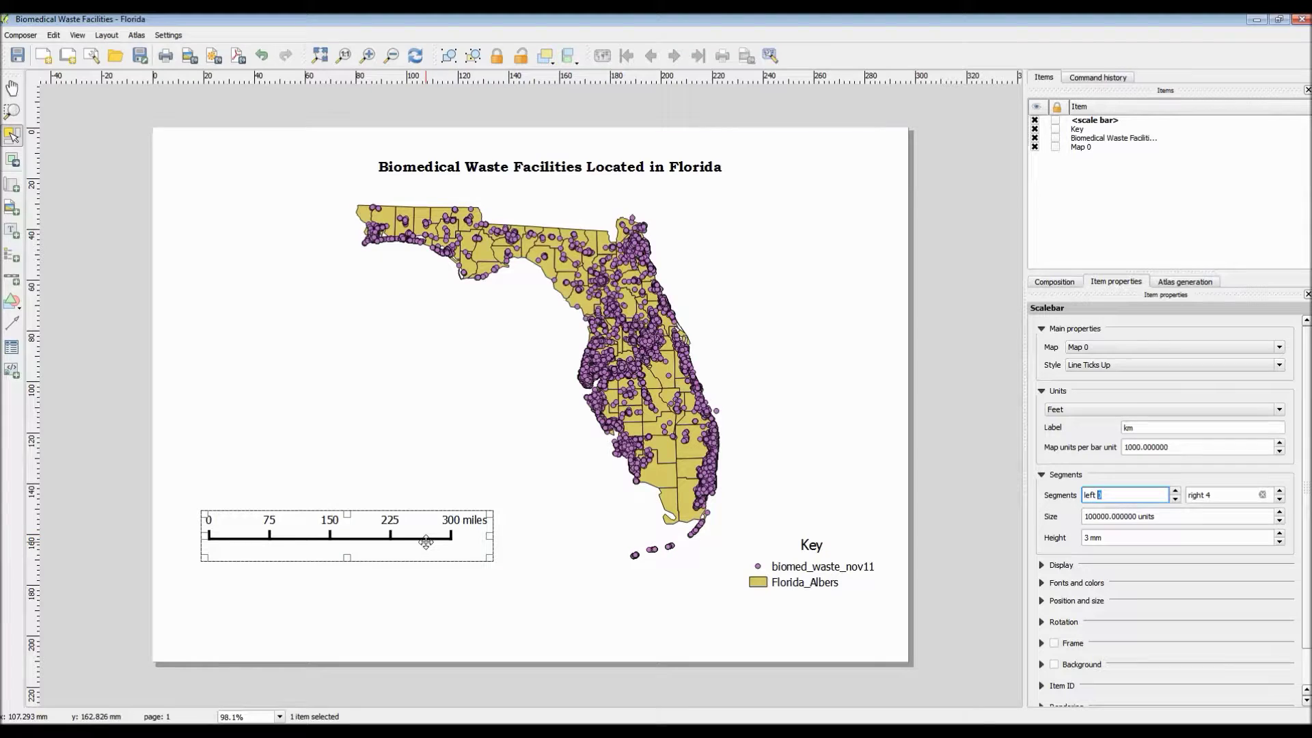
left_click(423, 477)
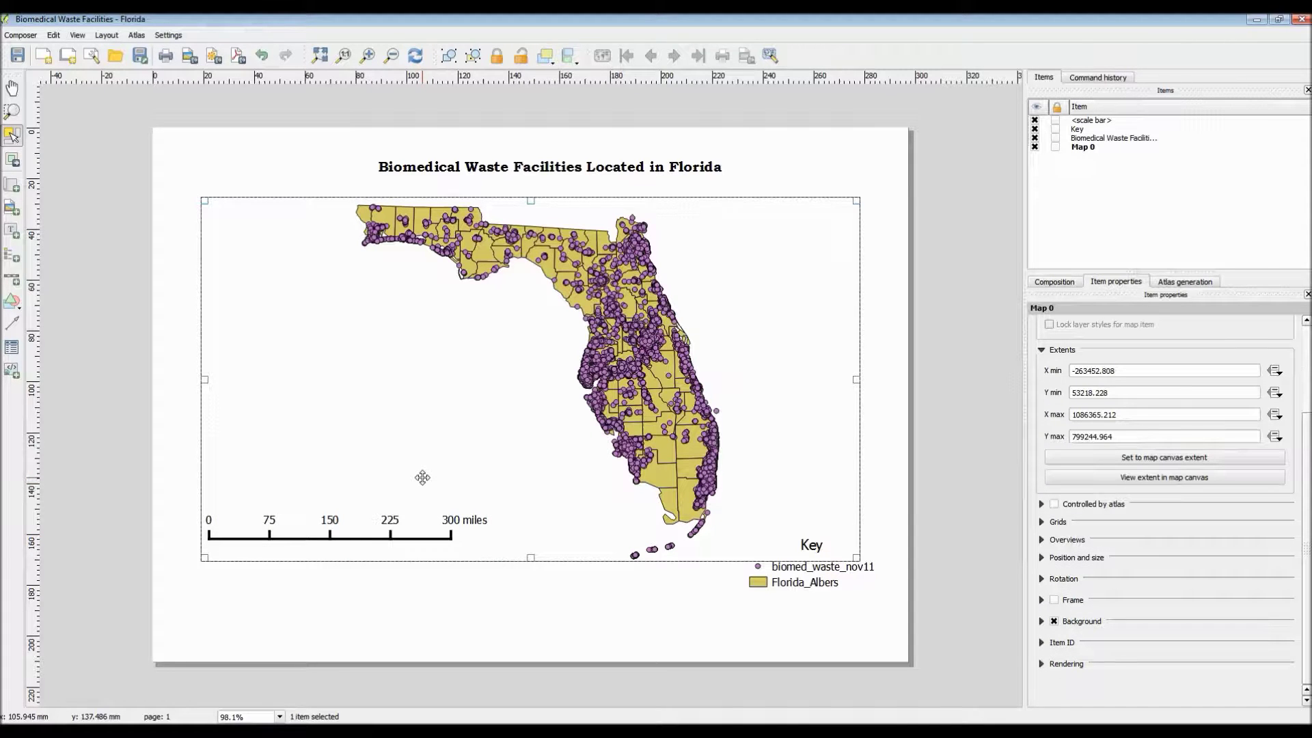
left_click(447, 604)
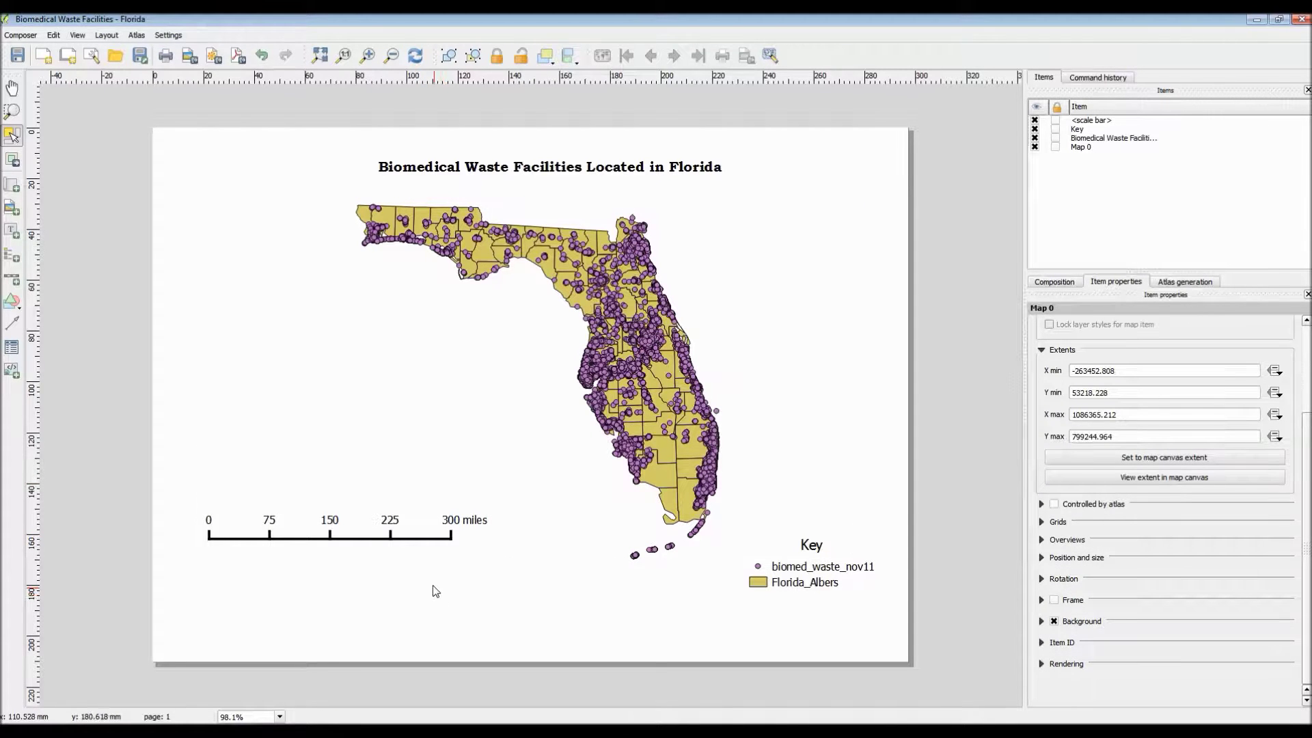
left_click(13, 301)
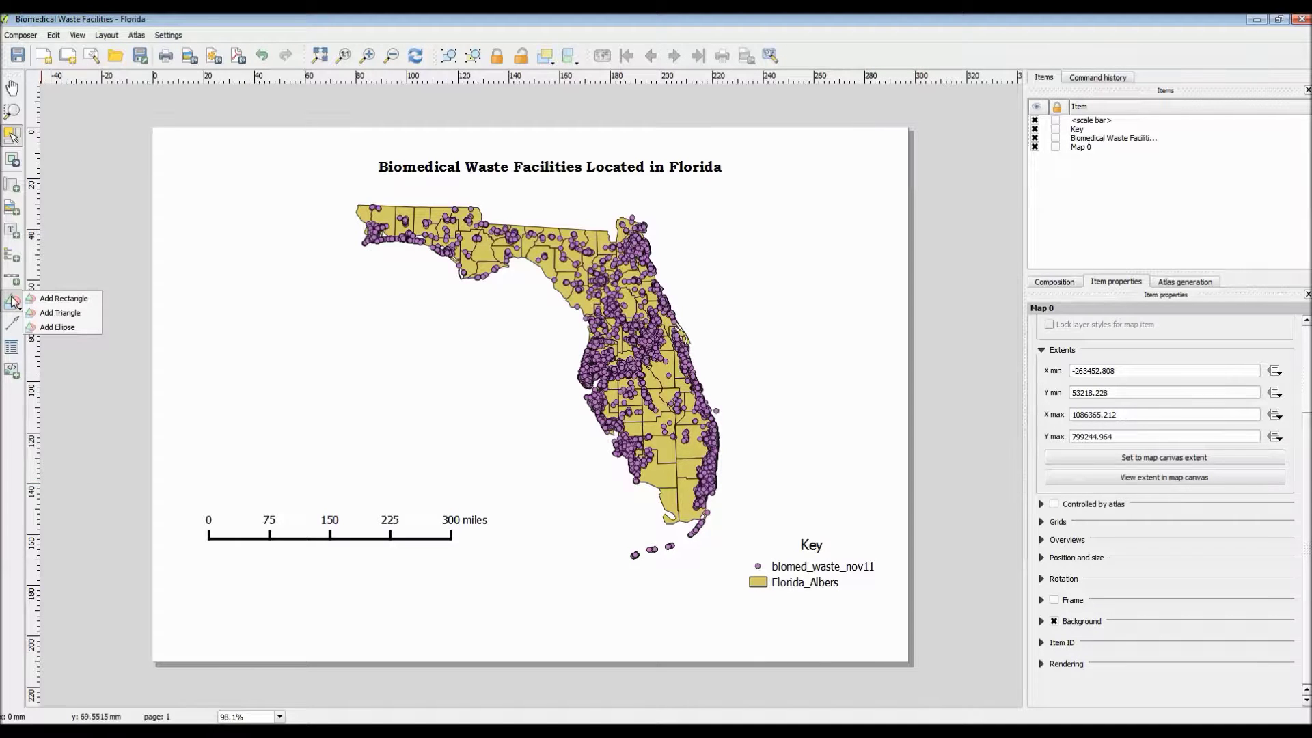
Step: Draw an upward north arrow at the page's top right, keeping its default line style
left_click(13, 300)
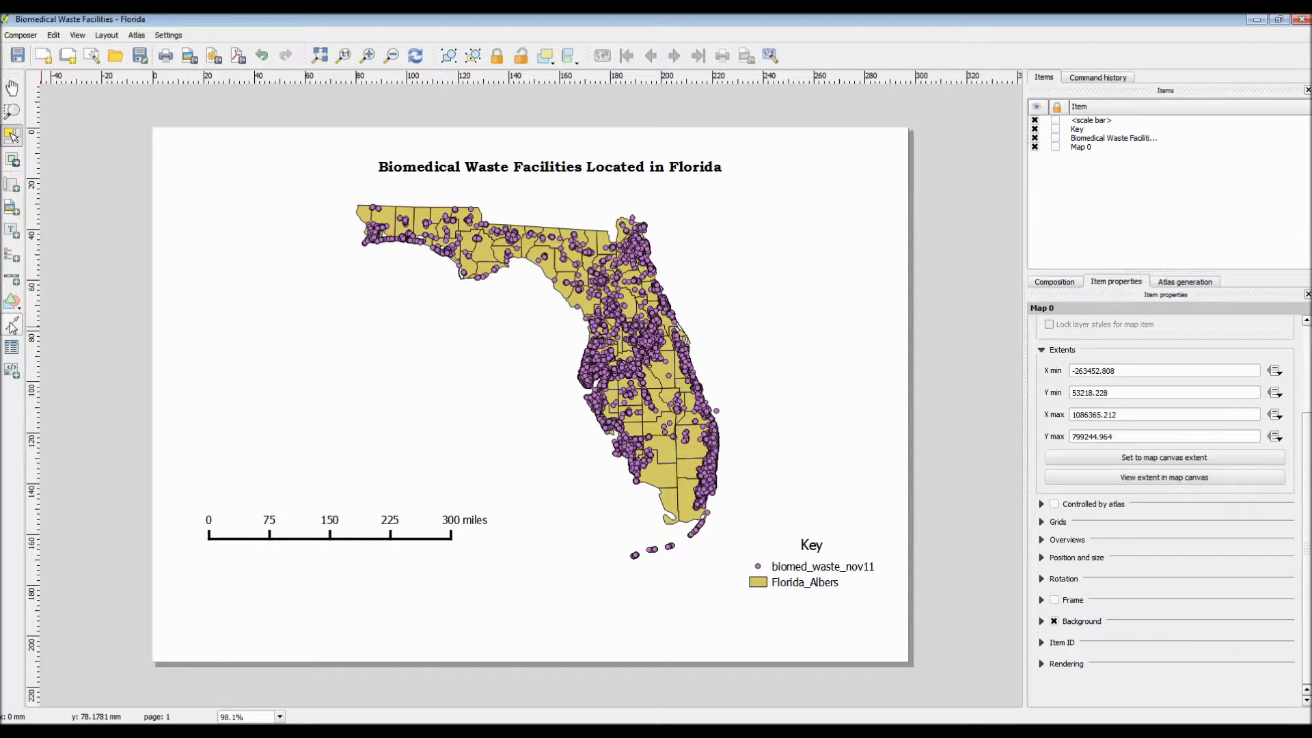
left_click(13, 325)
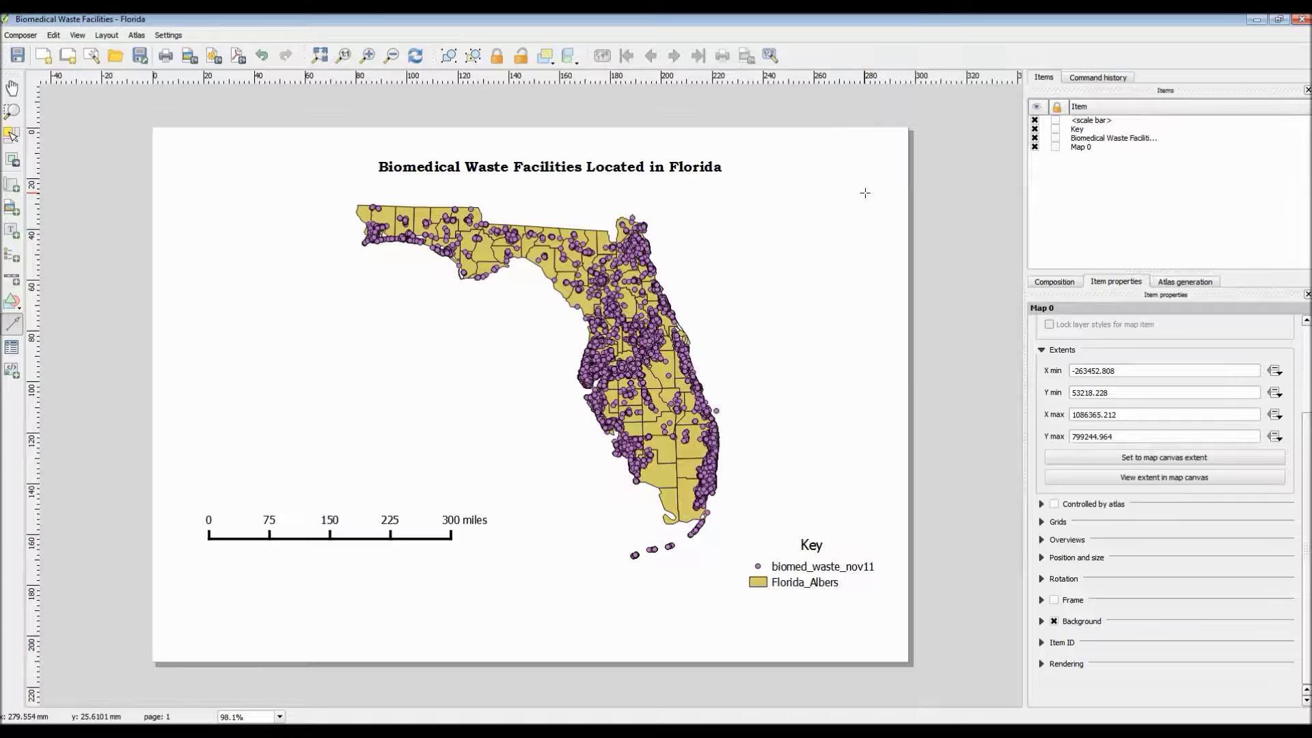
mouse_move(866, 193)
left_mouse_down()
mouse_move(864, 141)
mouse_move(865, 166)
mouse_move(878, 167)
left_mouse_up()
left_click(859, 228)
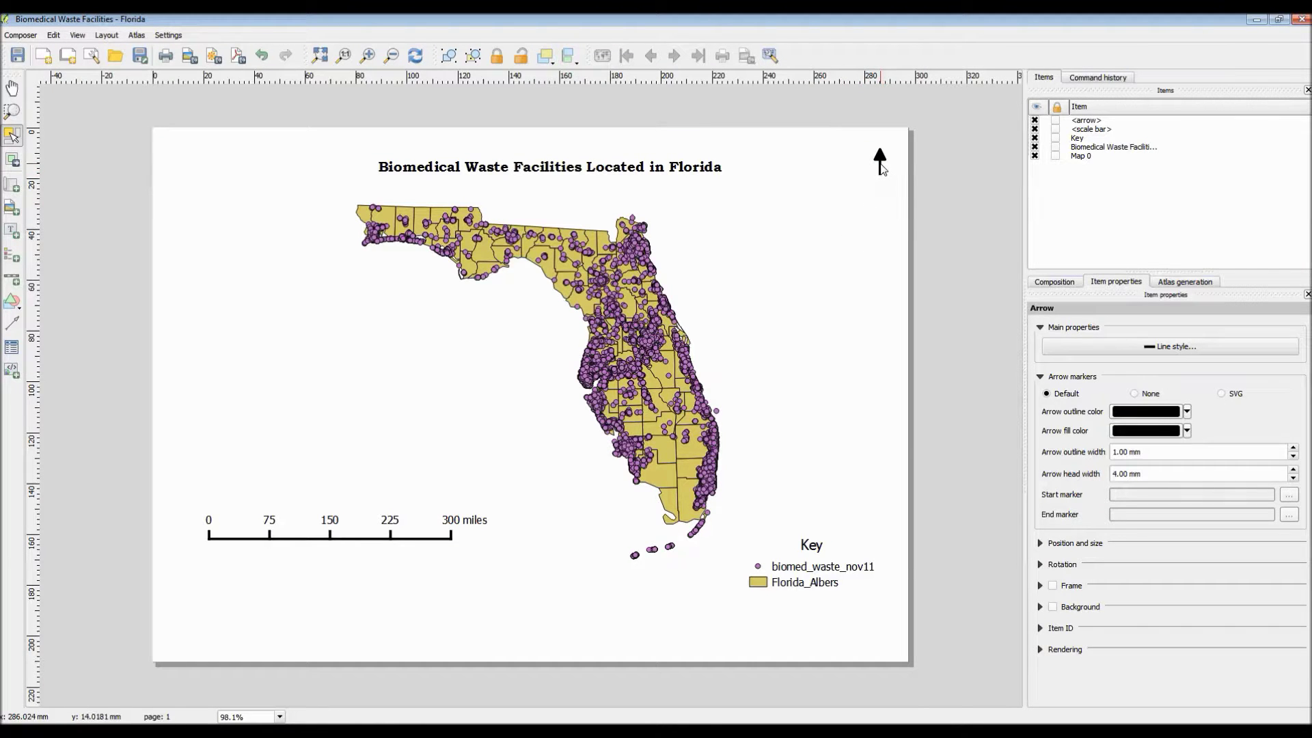
left_click(1080, 346)
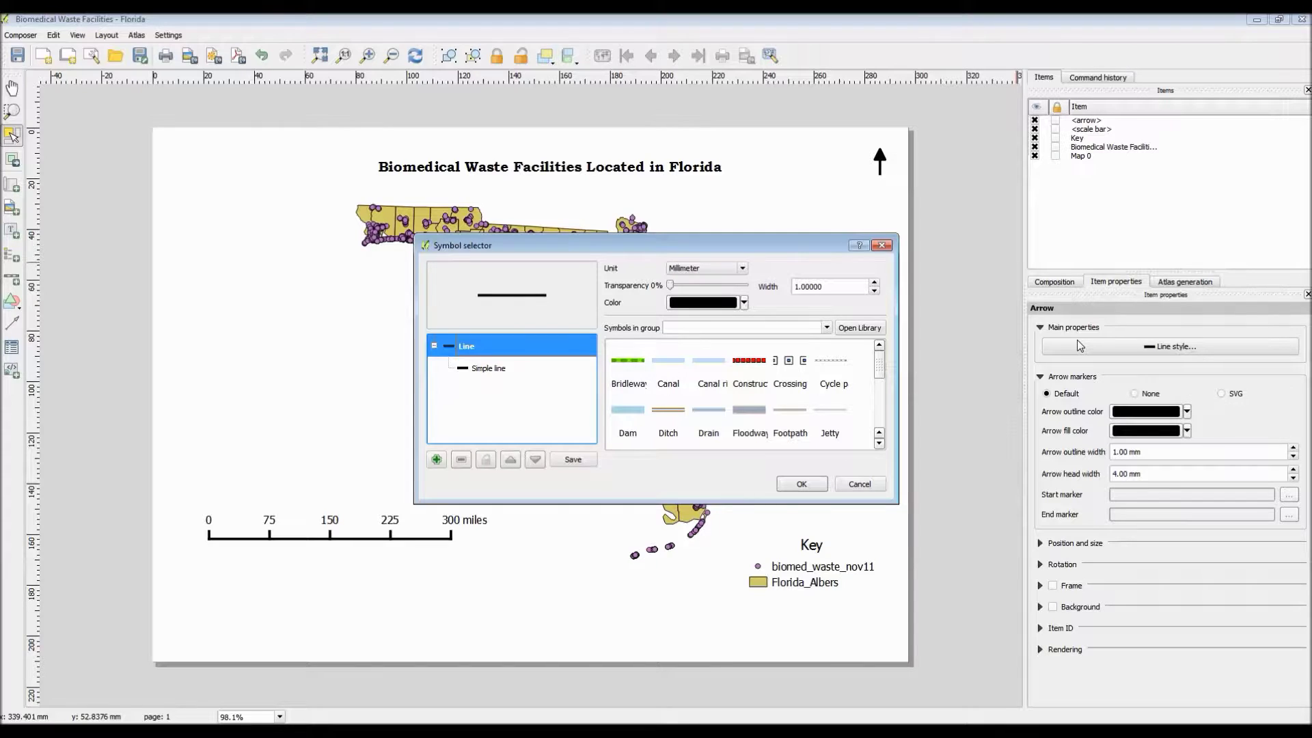
left_click(882, 245)
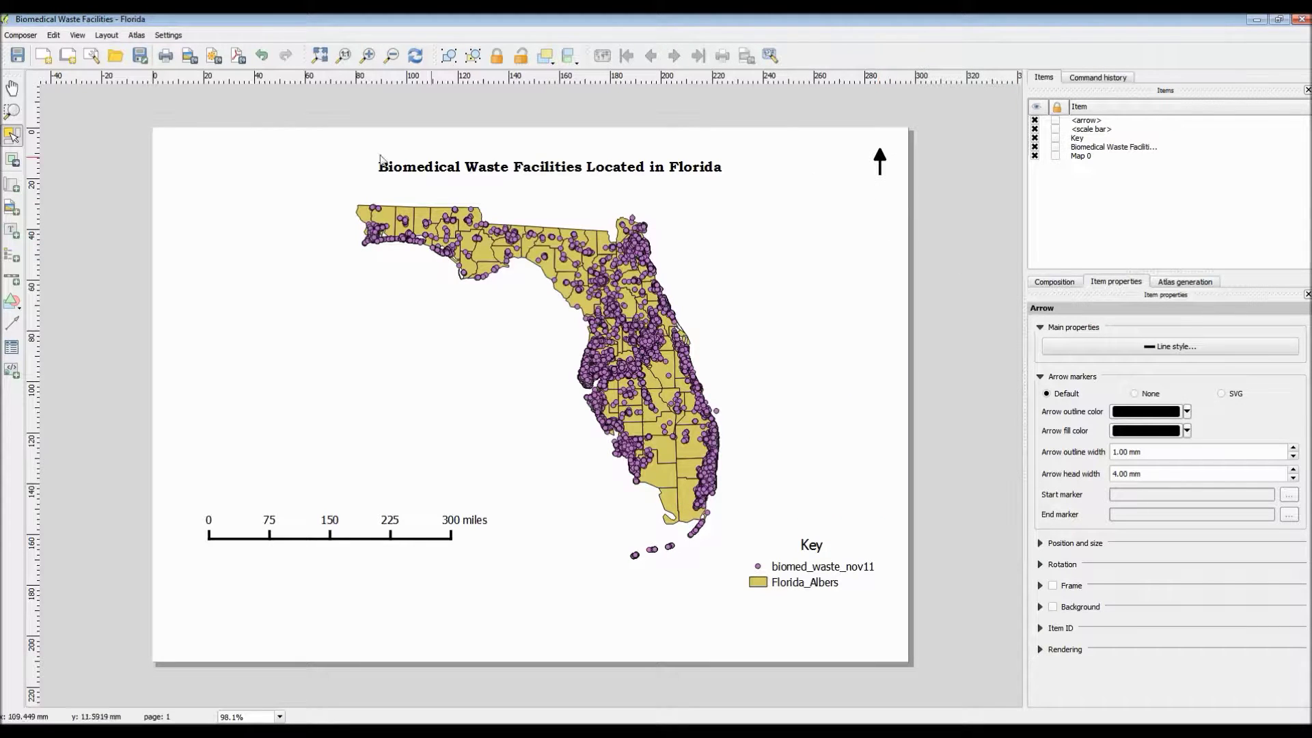
left_click(11, 232)
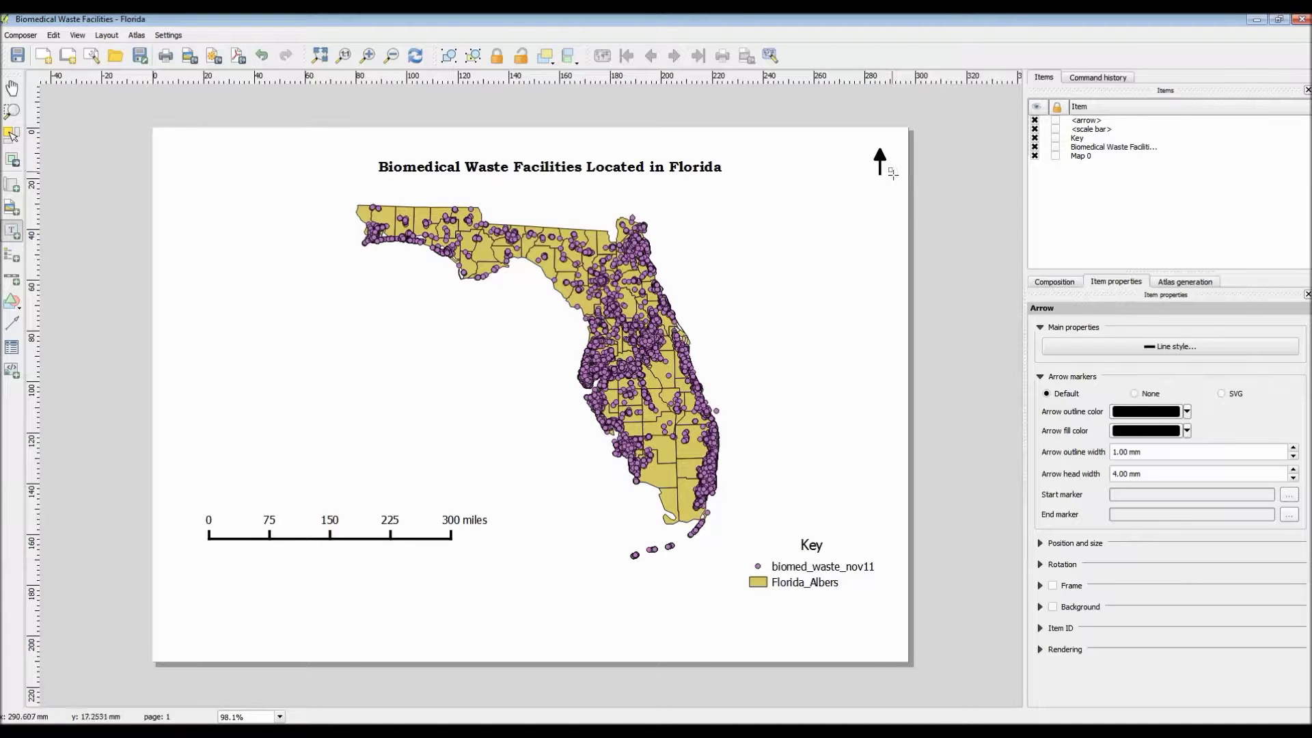
Step: Add an 'N' label in a new font and position it just beneath the north arrow
left_click(888, 169)
double_click(1090, 354)
type("N")
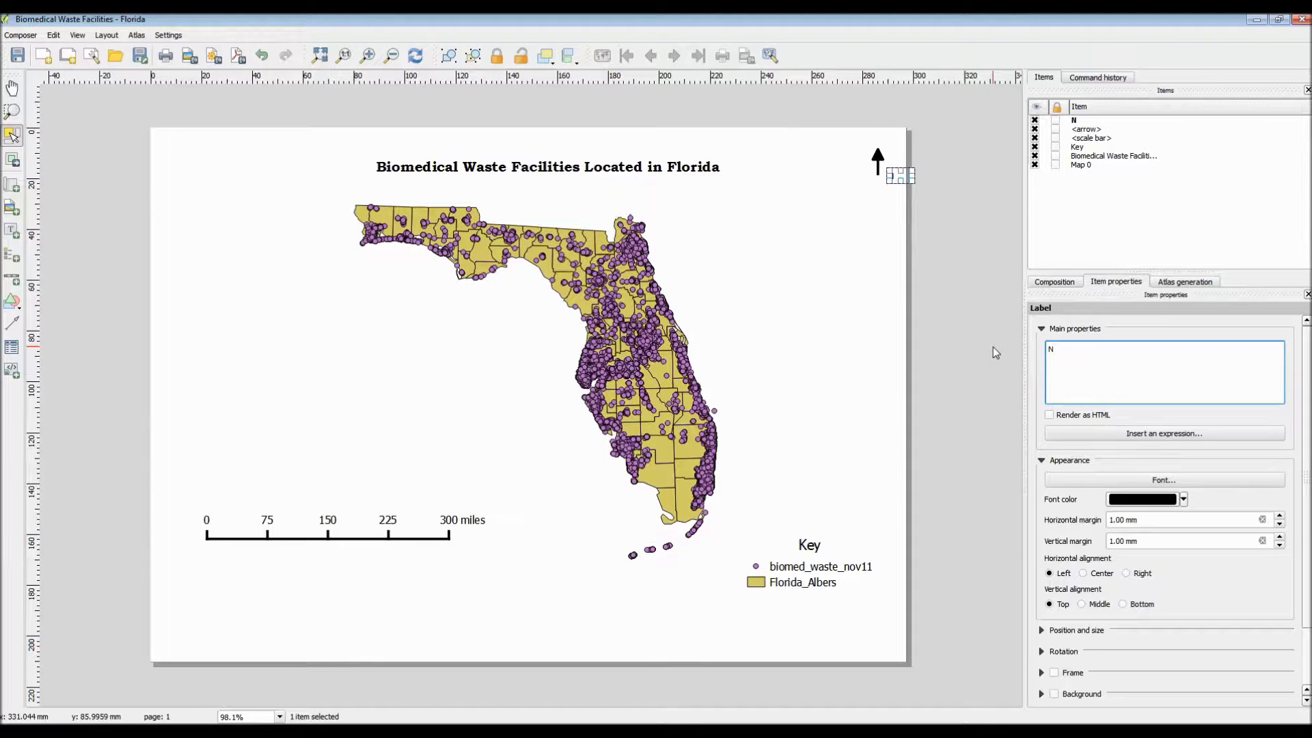
left_click(1108, 480)
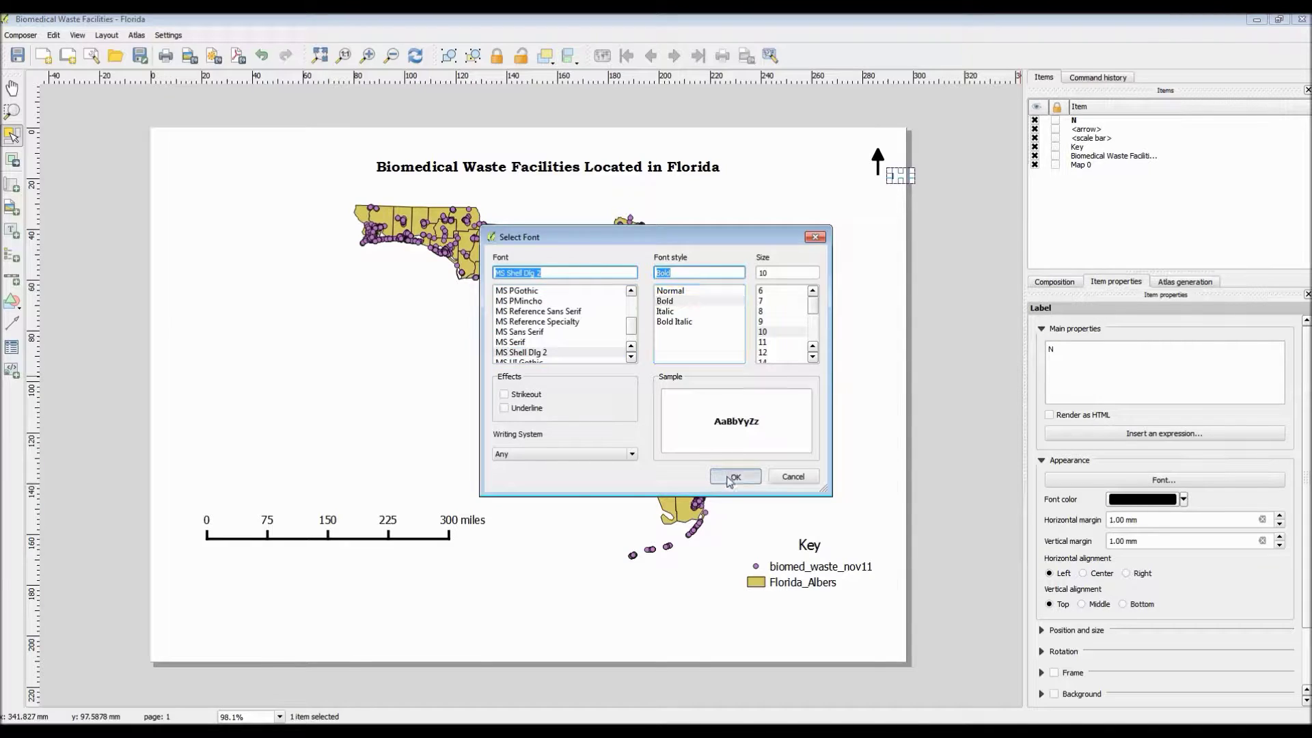
left_click(735, 476)
left_click_drag(893, 175, 884, 178)
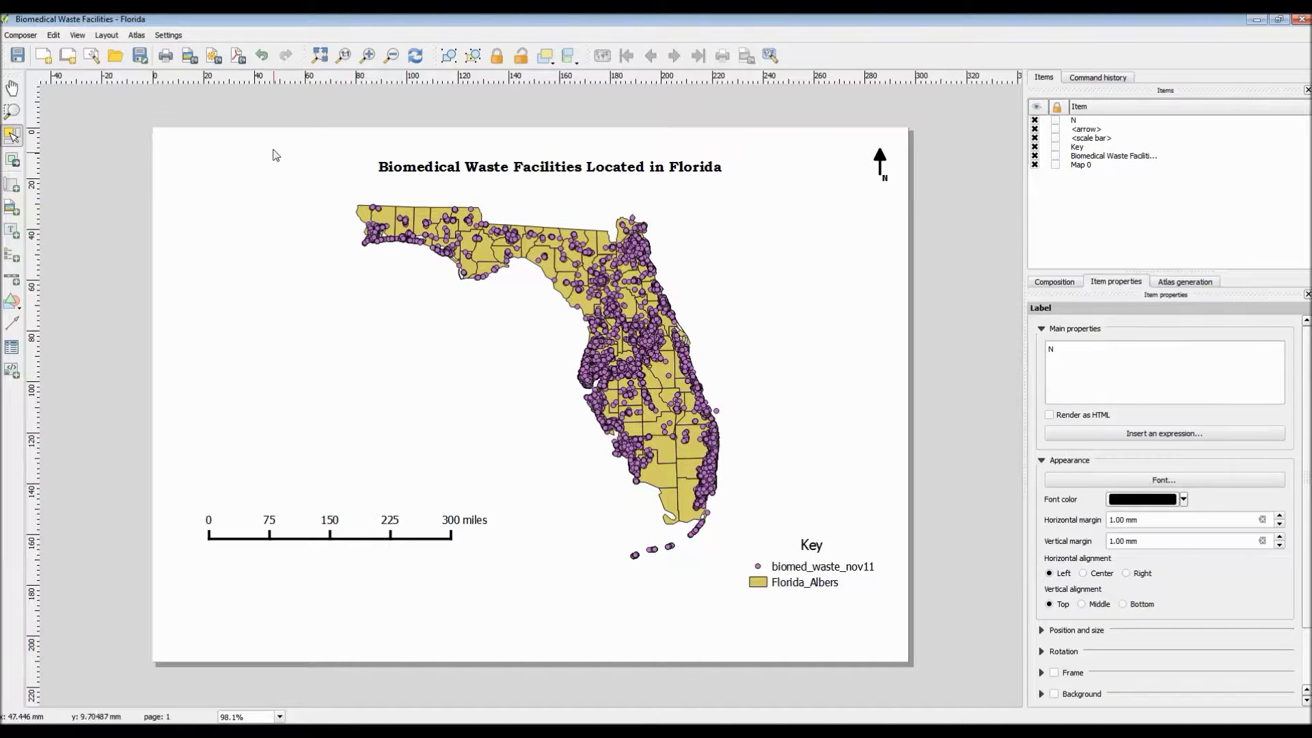
Step: Start an image export of the layout and choose PNG as the file format
left_click(171, 62)
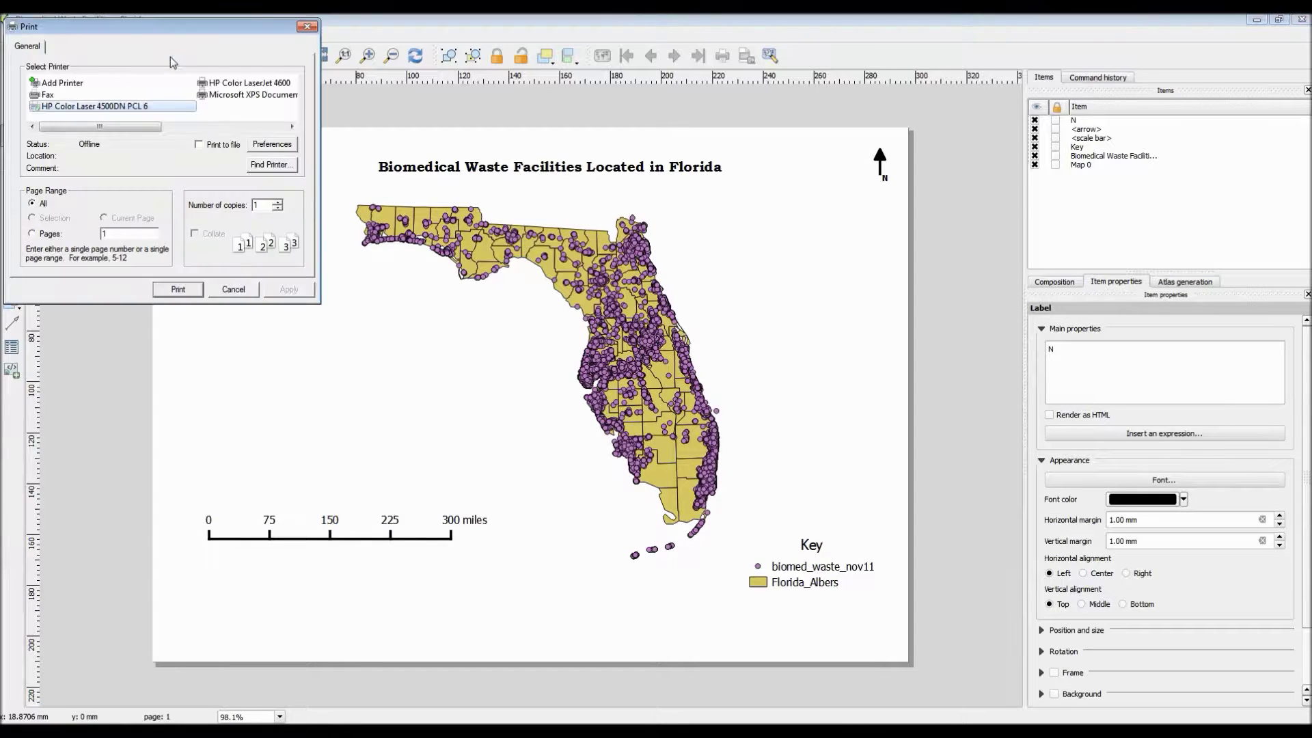
left_click(306, 28)
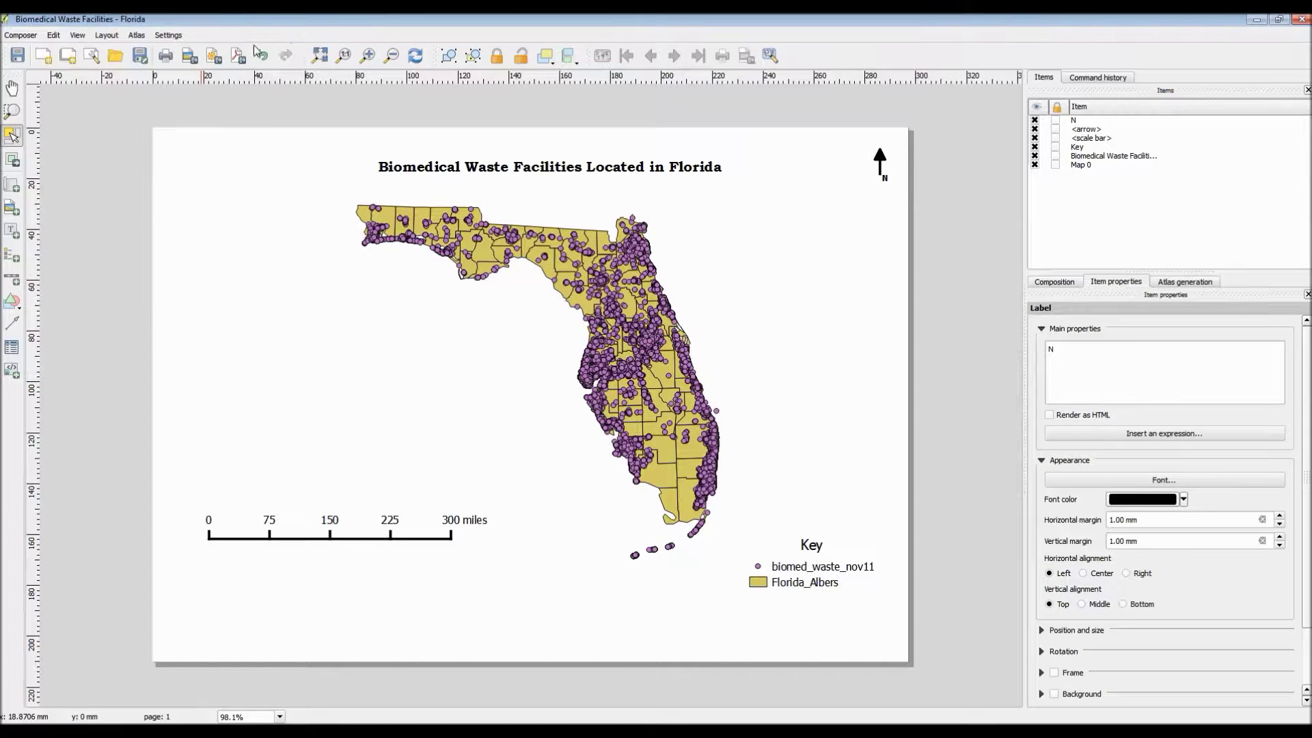
left_click(212, 59)
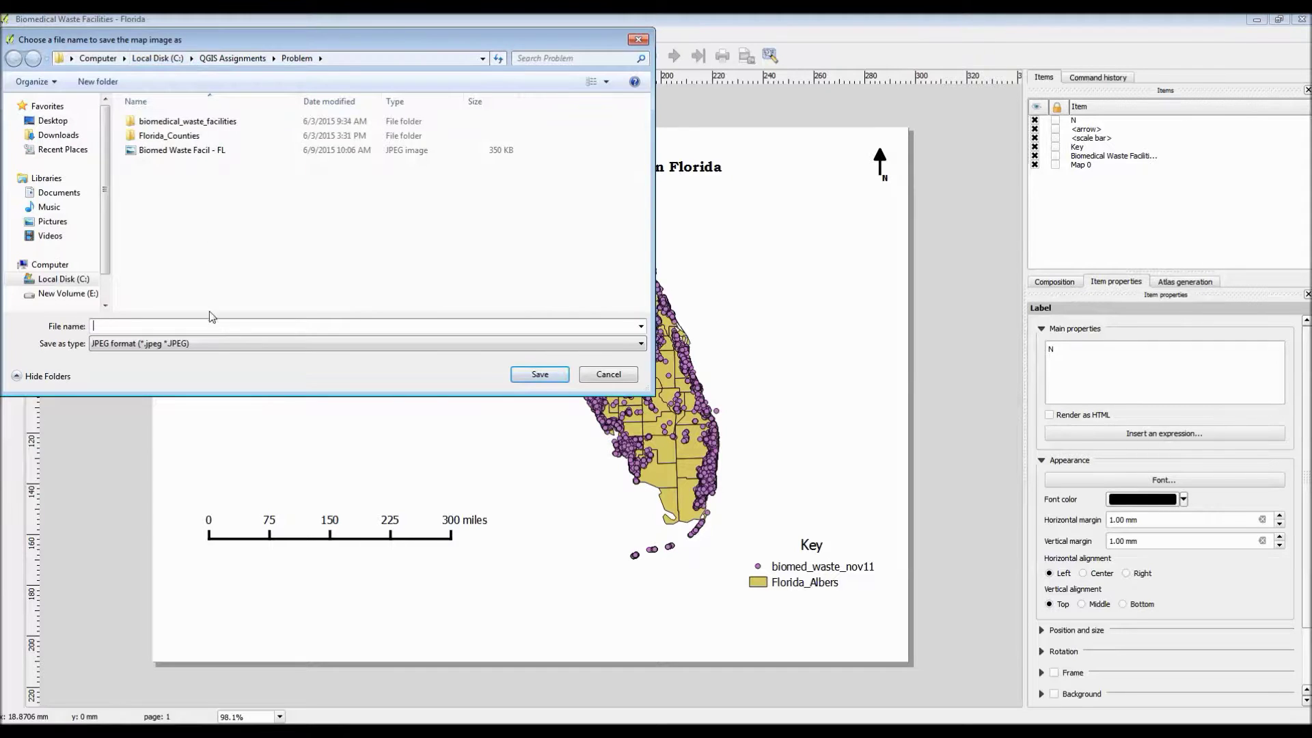
left_click(206, 341)
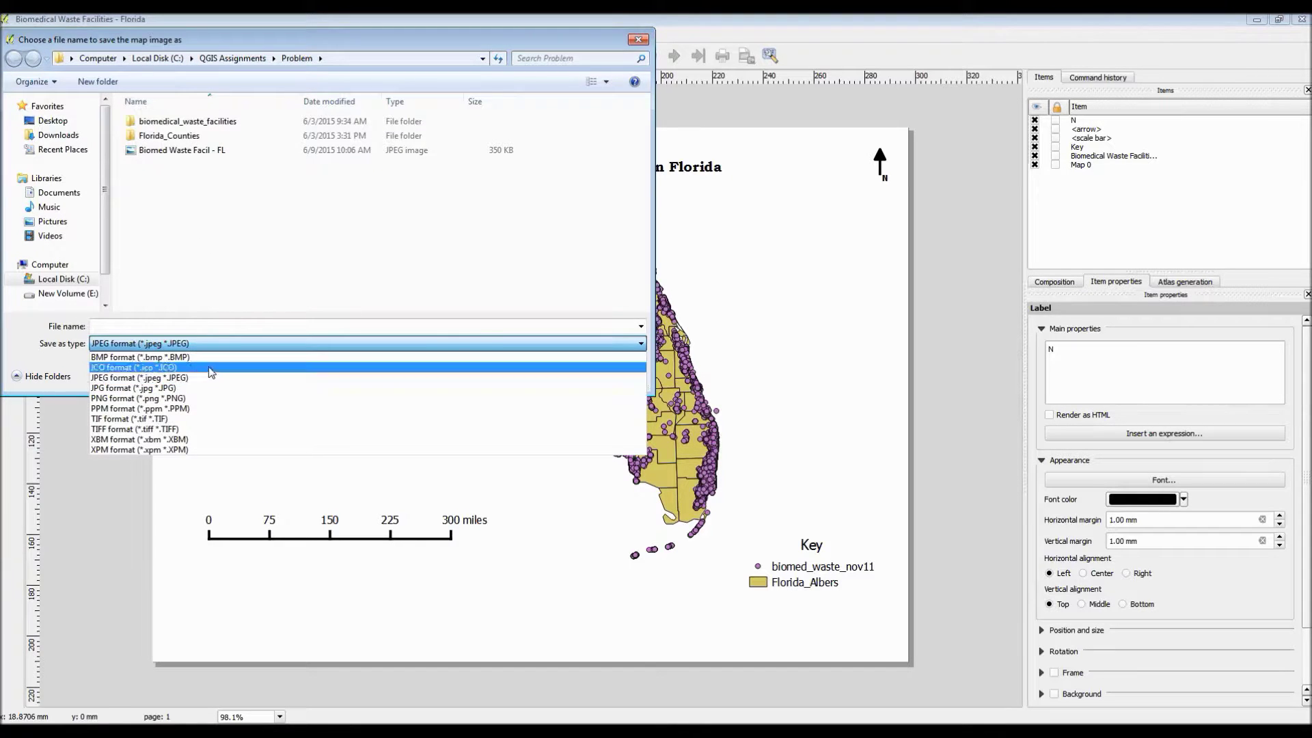
left_click(213, 404)
Step: Save the PNG as 'Biomed Waste Facil - FL' in the Problem folder
left_click(220, 322)
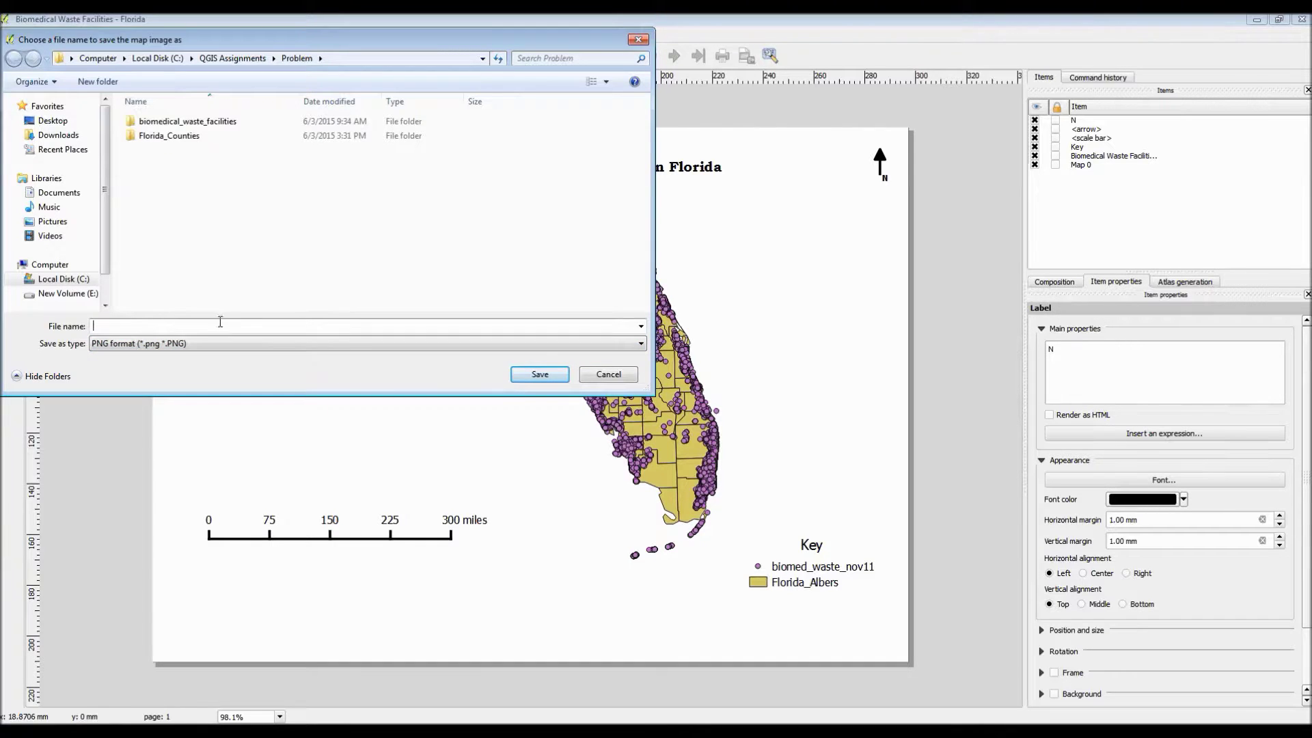
type("B")
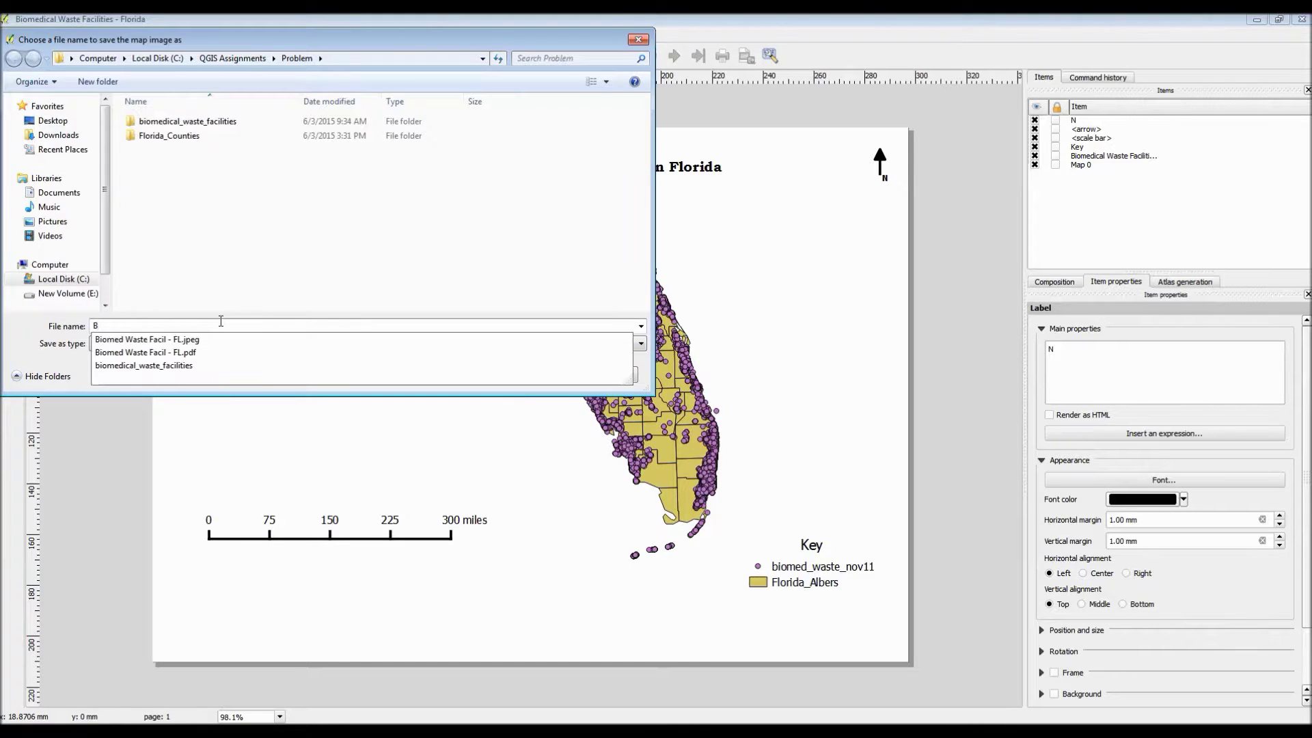
key("Down")
key("BackSpace")
key("BackSpace")
key("BackSpace")
key("BackSpace")
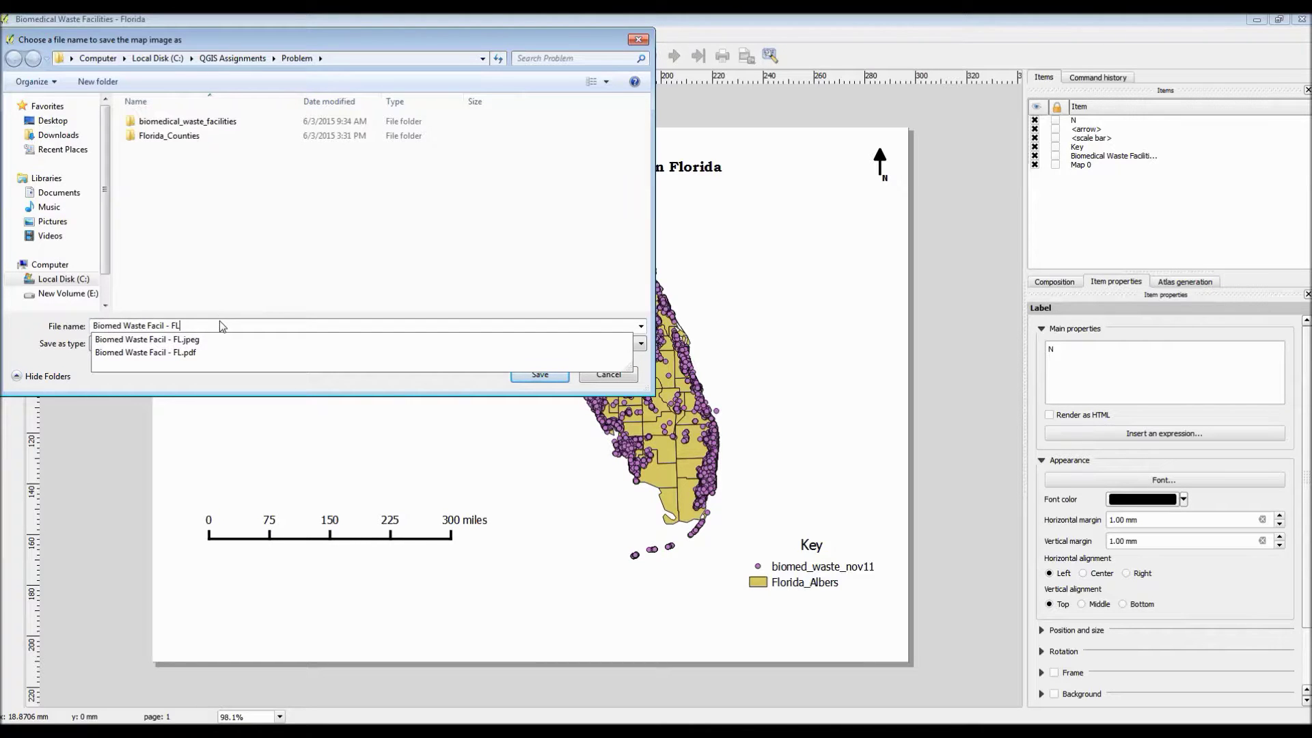
key("Return")
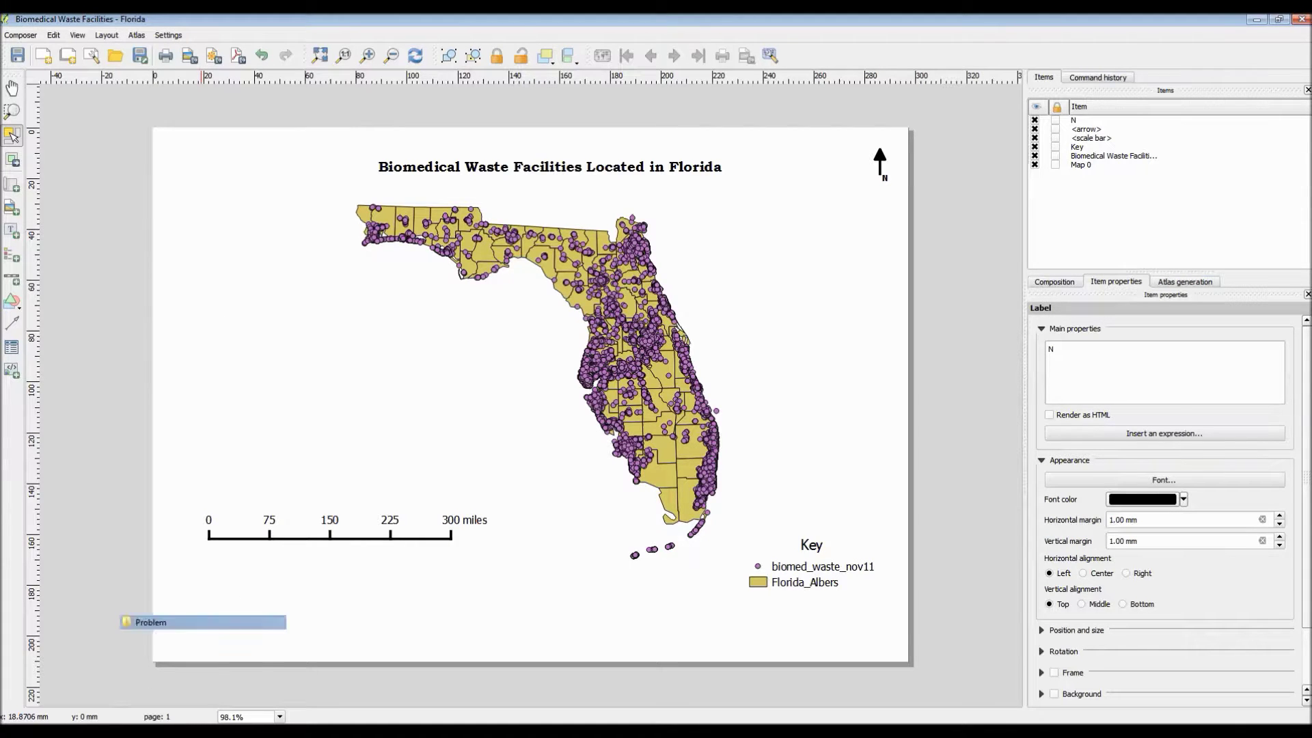
left_click(193, 623)
Step: View 'Biomed Waste Facil - FL' PNG in Windows Photo Viewer, then close it and minimize the folder
left_click(531, 260)
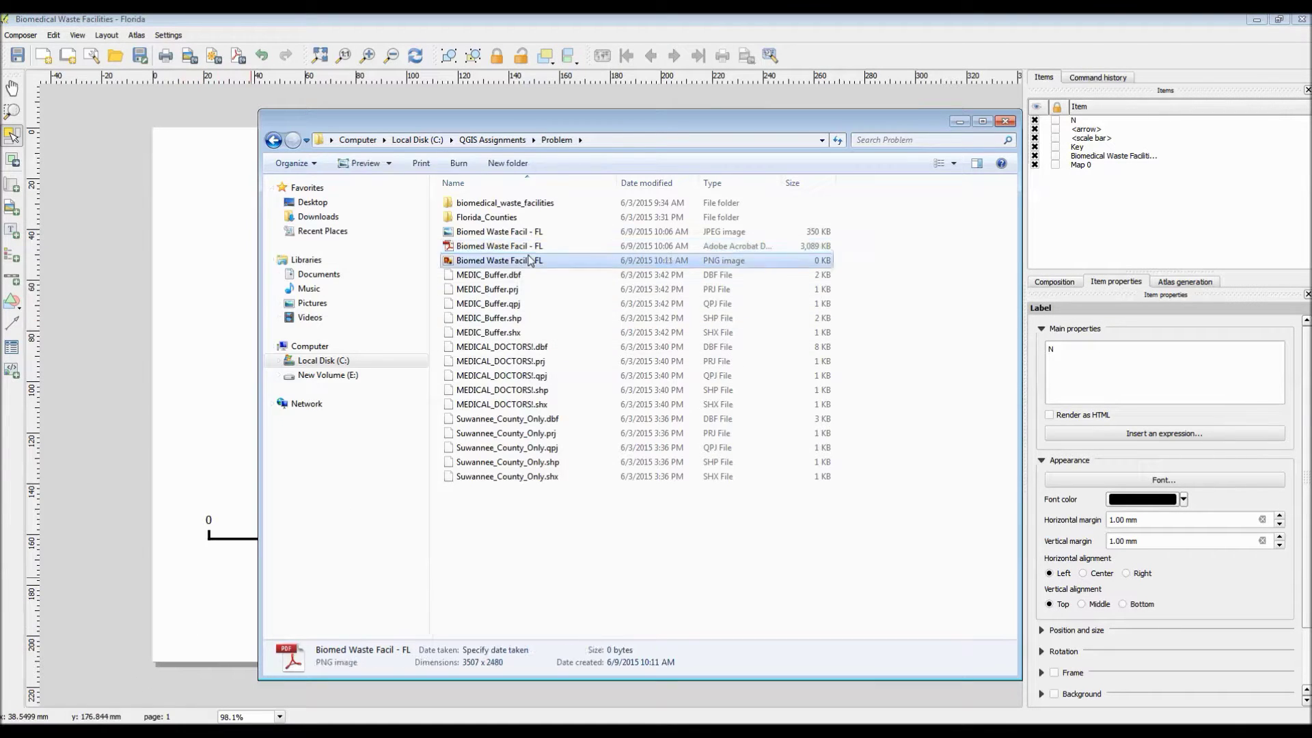
double_click(549, 263)
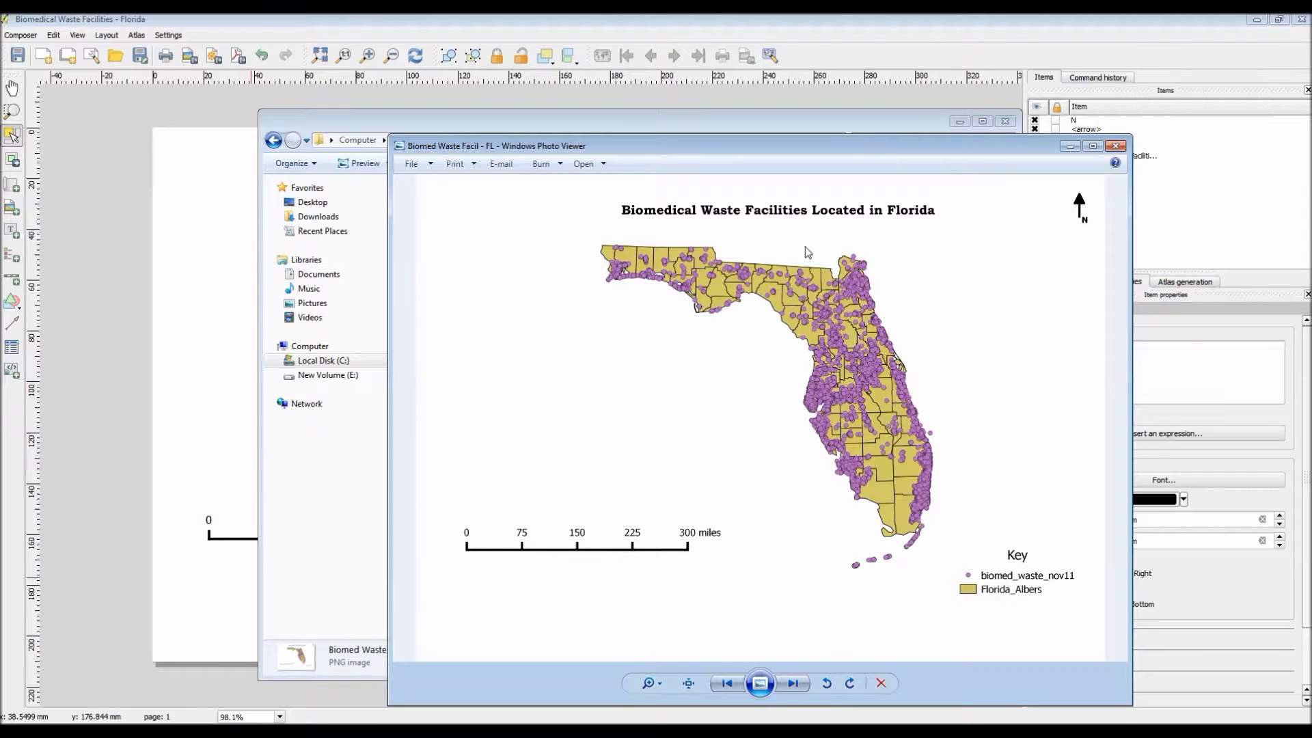
left_click(1116, 146)
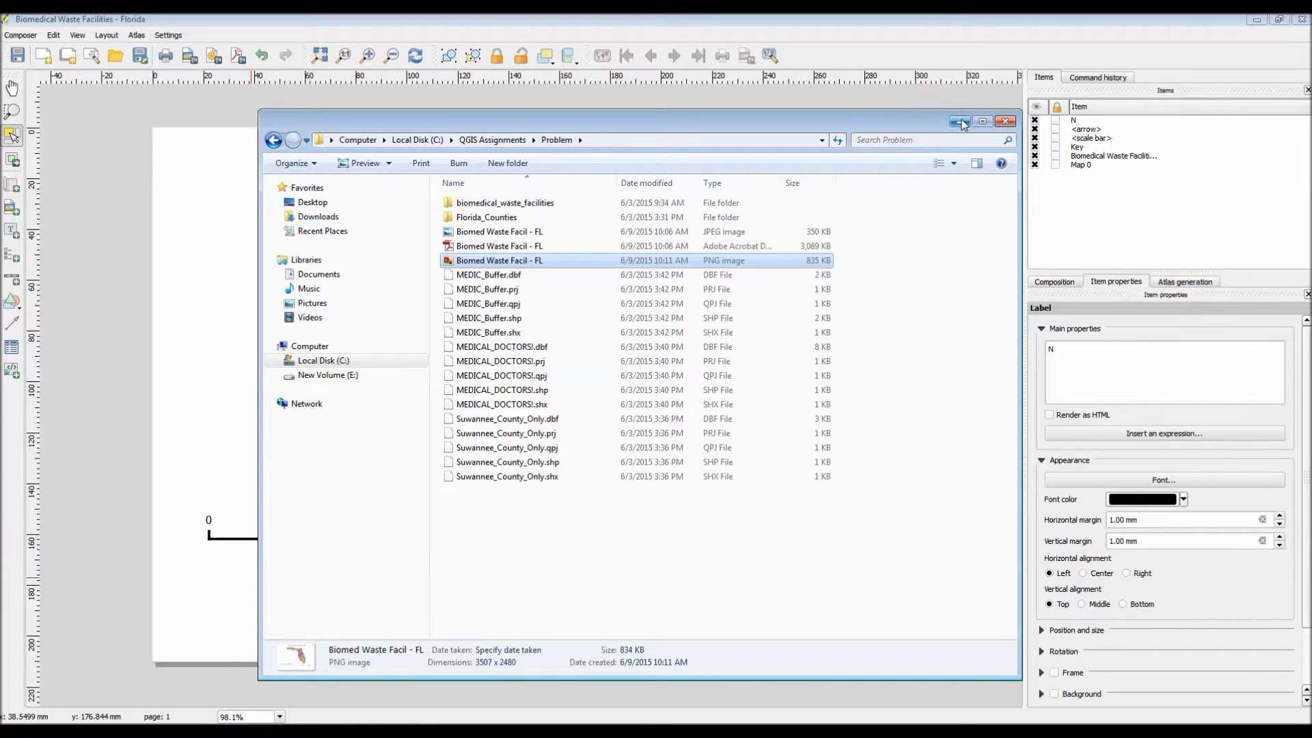
left_click(960, 121)
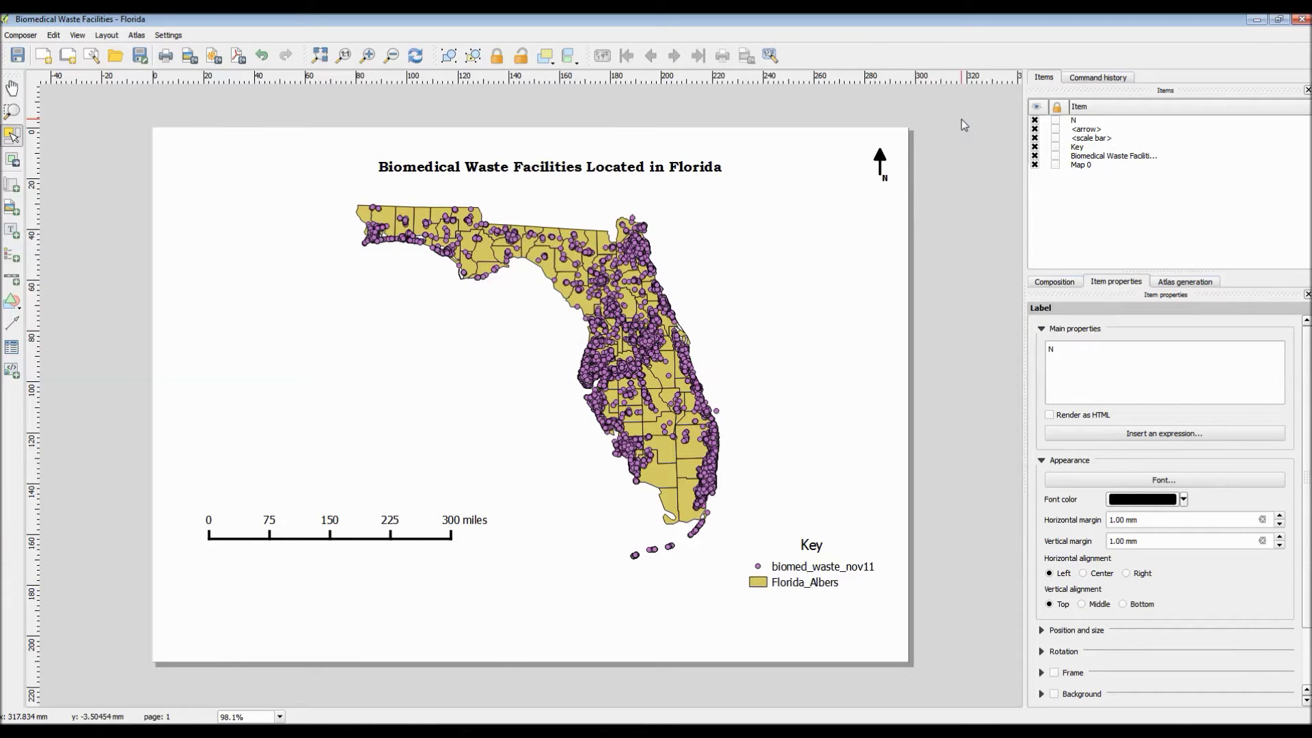
Step: Select the map item and preview the layout as a grayscale photocopy
left_click(765, 161)
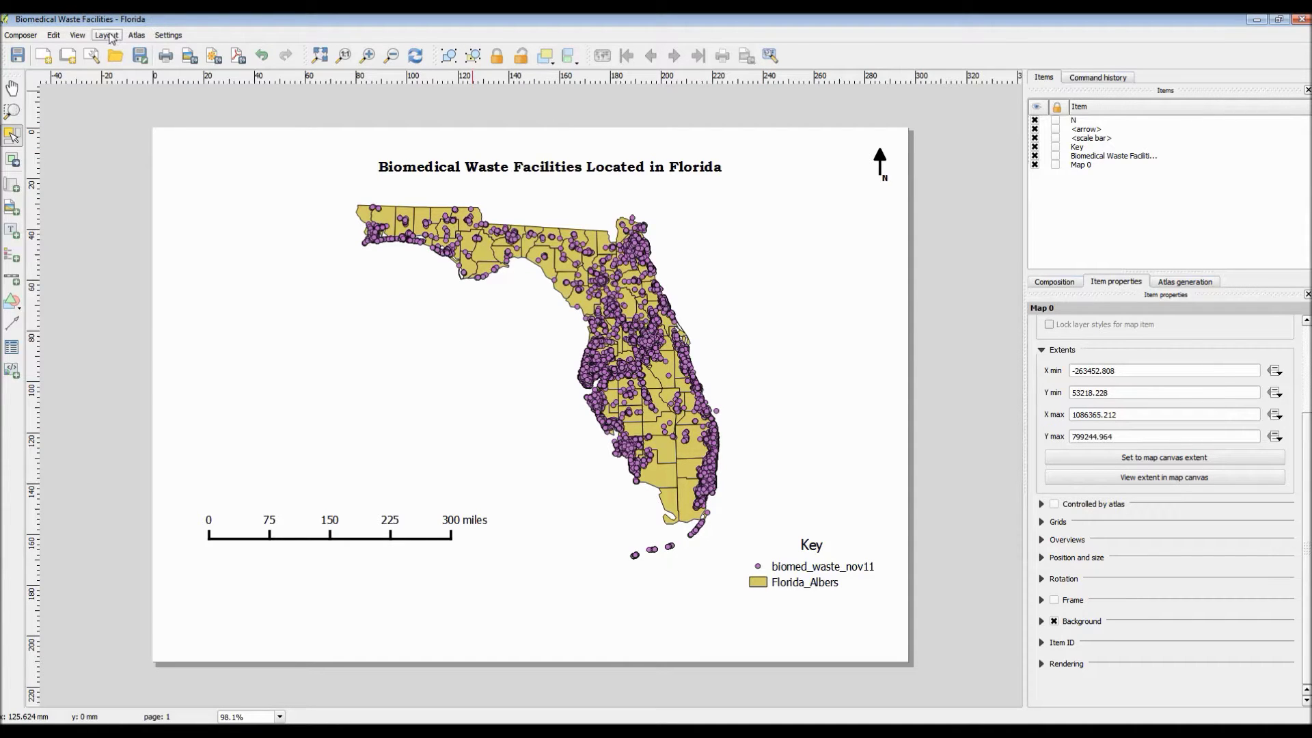
left_click(77, 35)
mouse_move(86, 49)
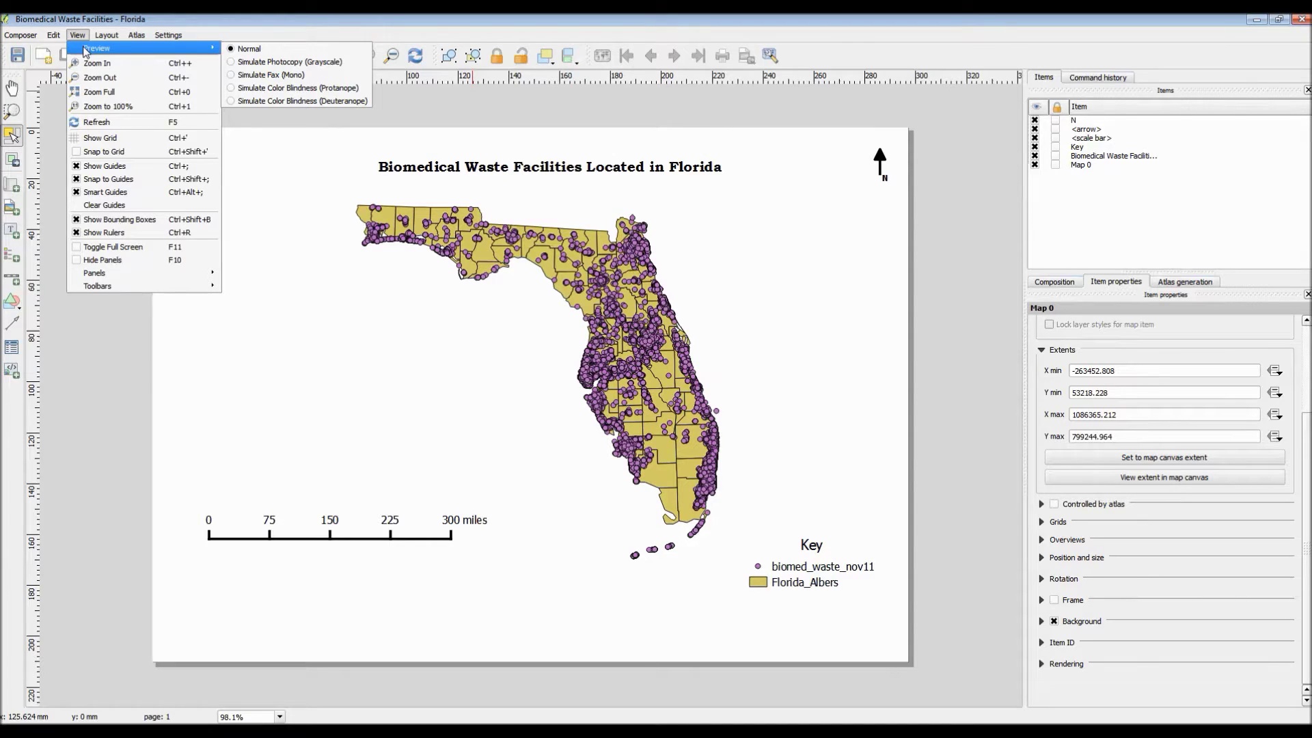
left_click(343, 64)
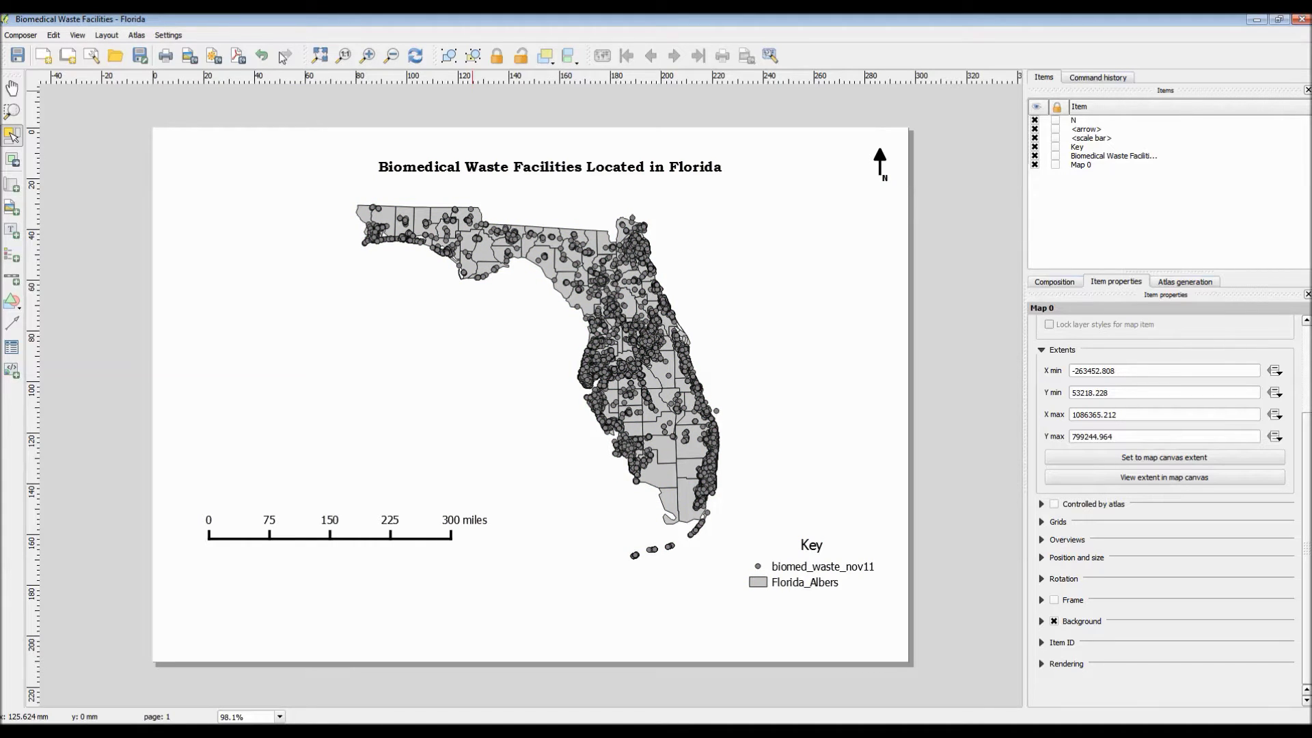
Step: Switch the layout preview to the mono fax simulation
left_click(78, 35)
mouse_move(96, 48)
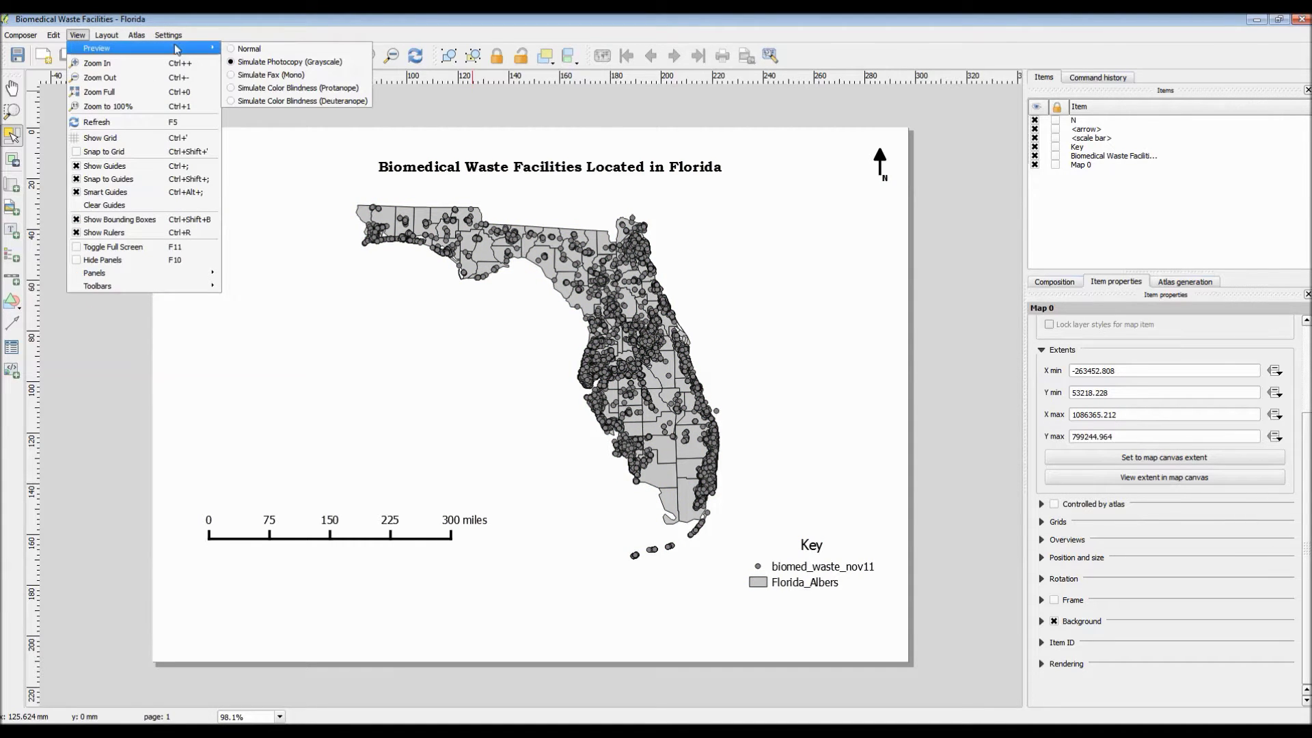
left_click(337, 76)
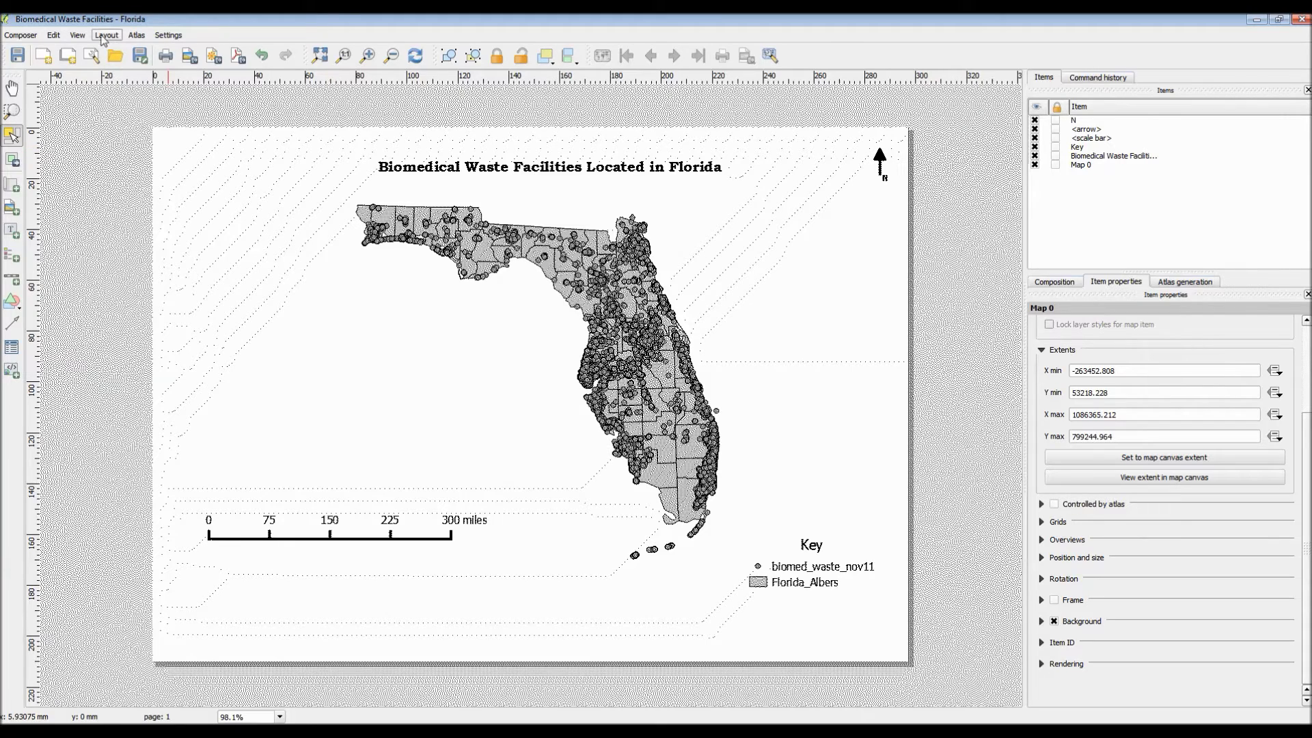
left_click(77, 34)
mouse_move(171, 47)
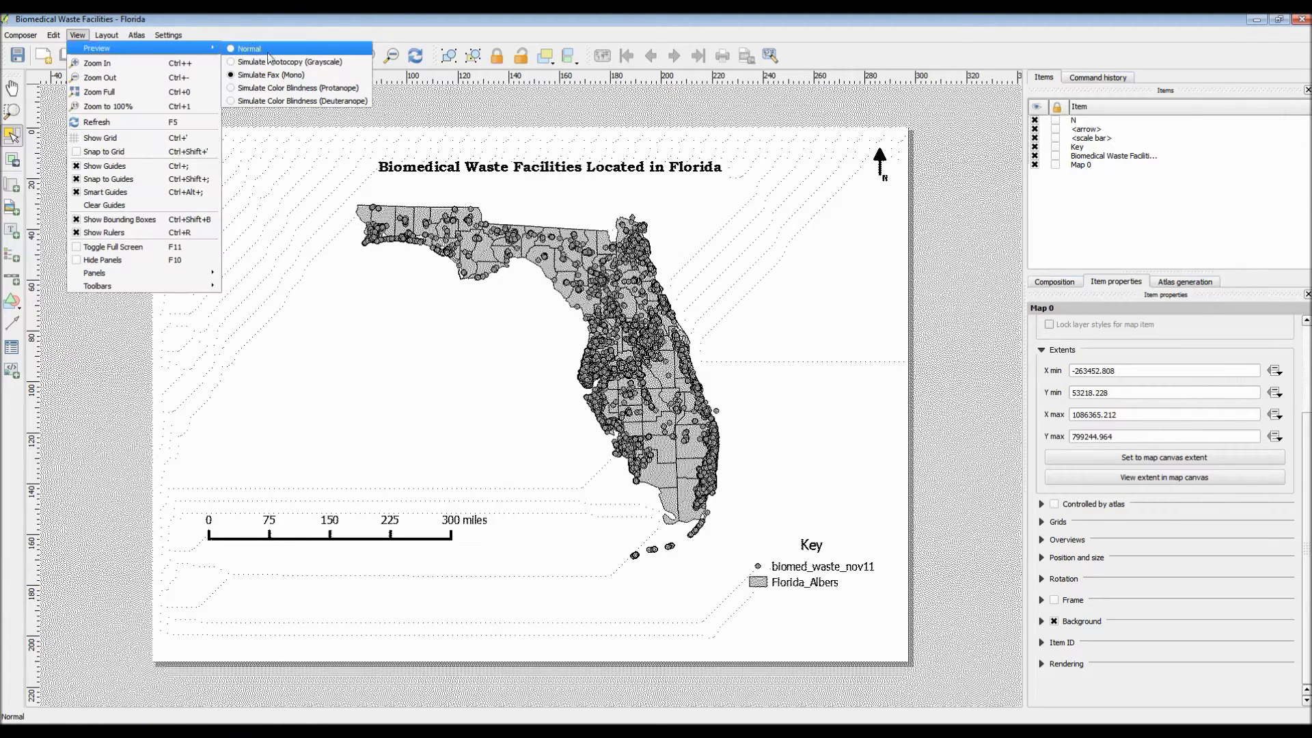